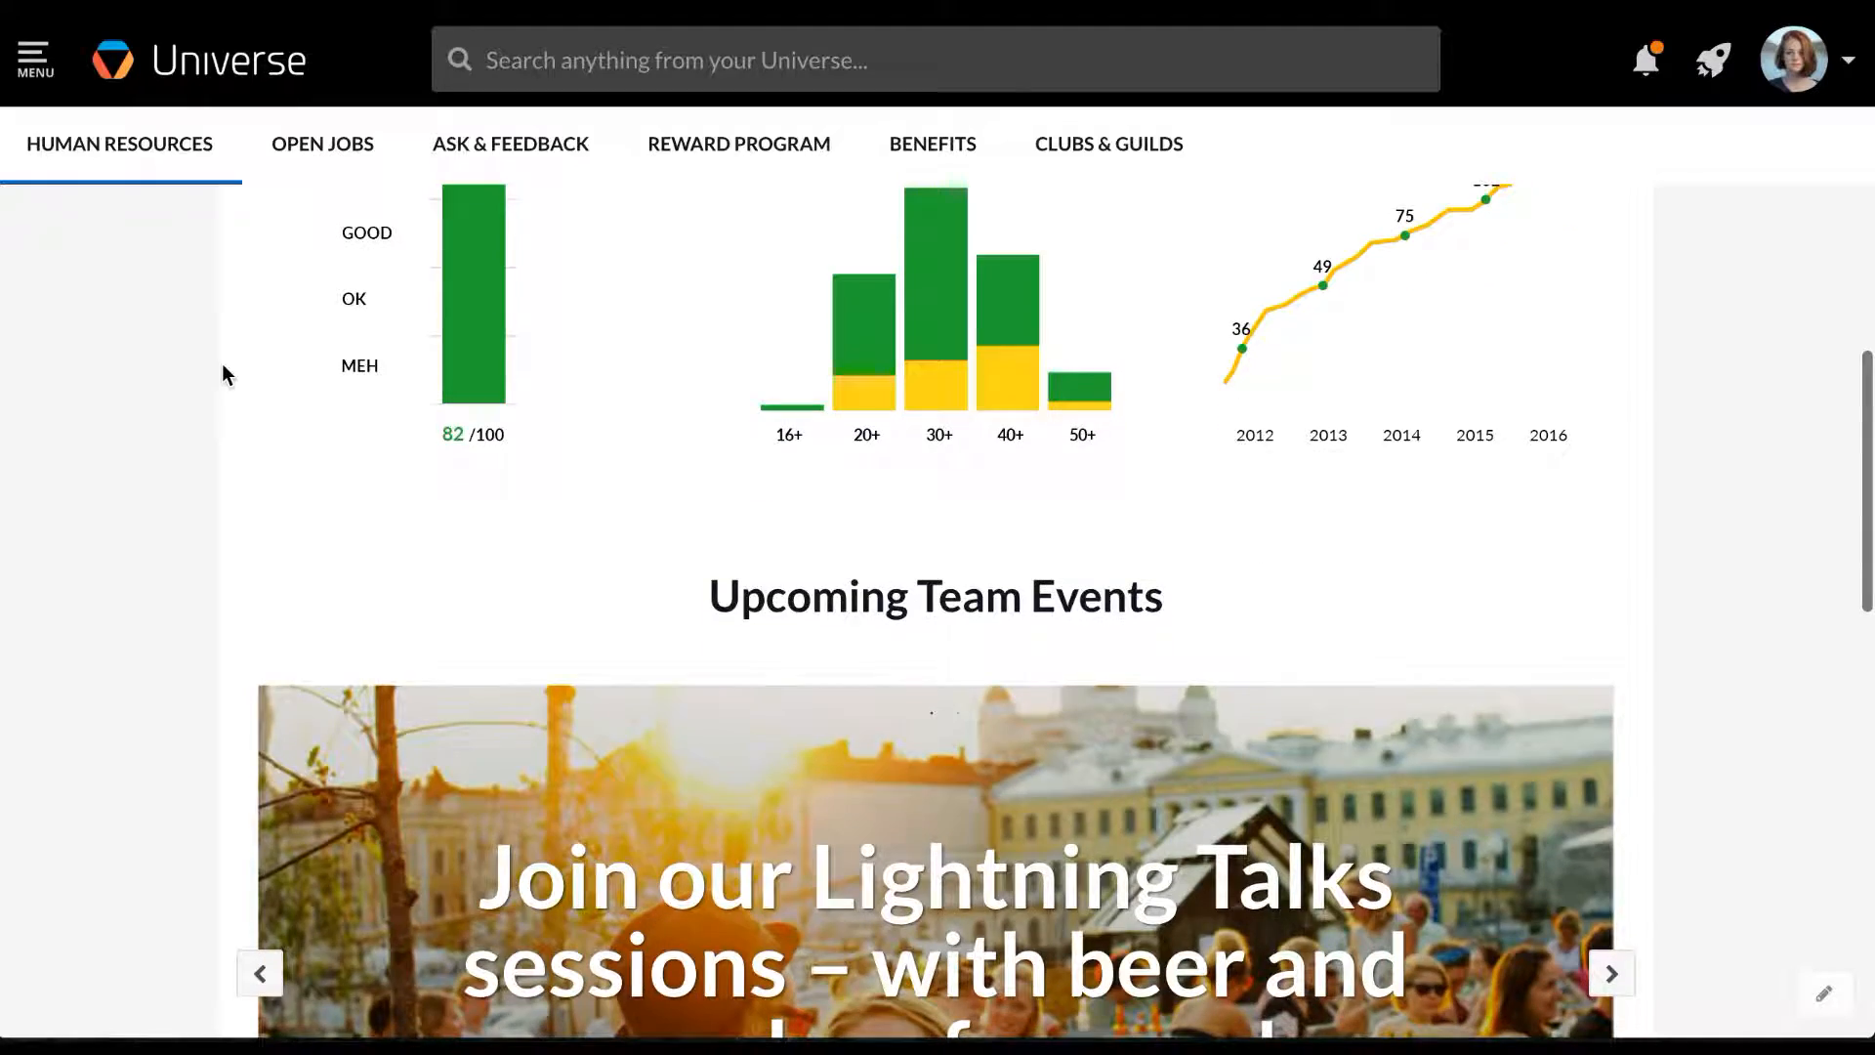
Look through the Human Resources page, from its employee charts and team events to the useful files
scroll(223, 374, "down", 3)
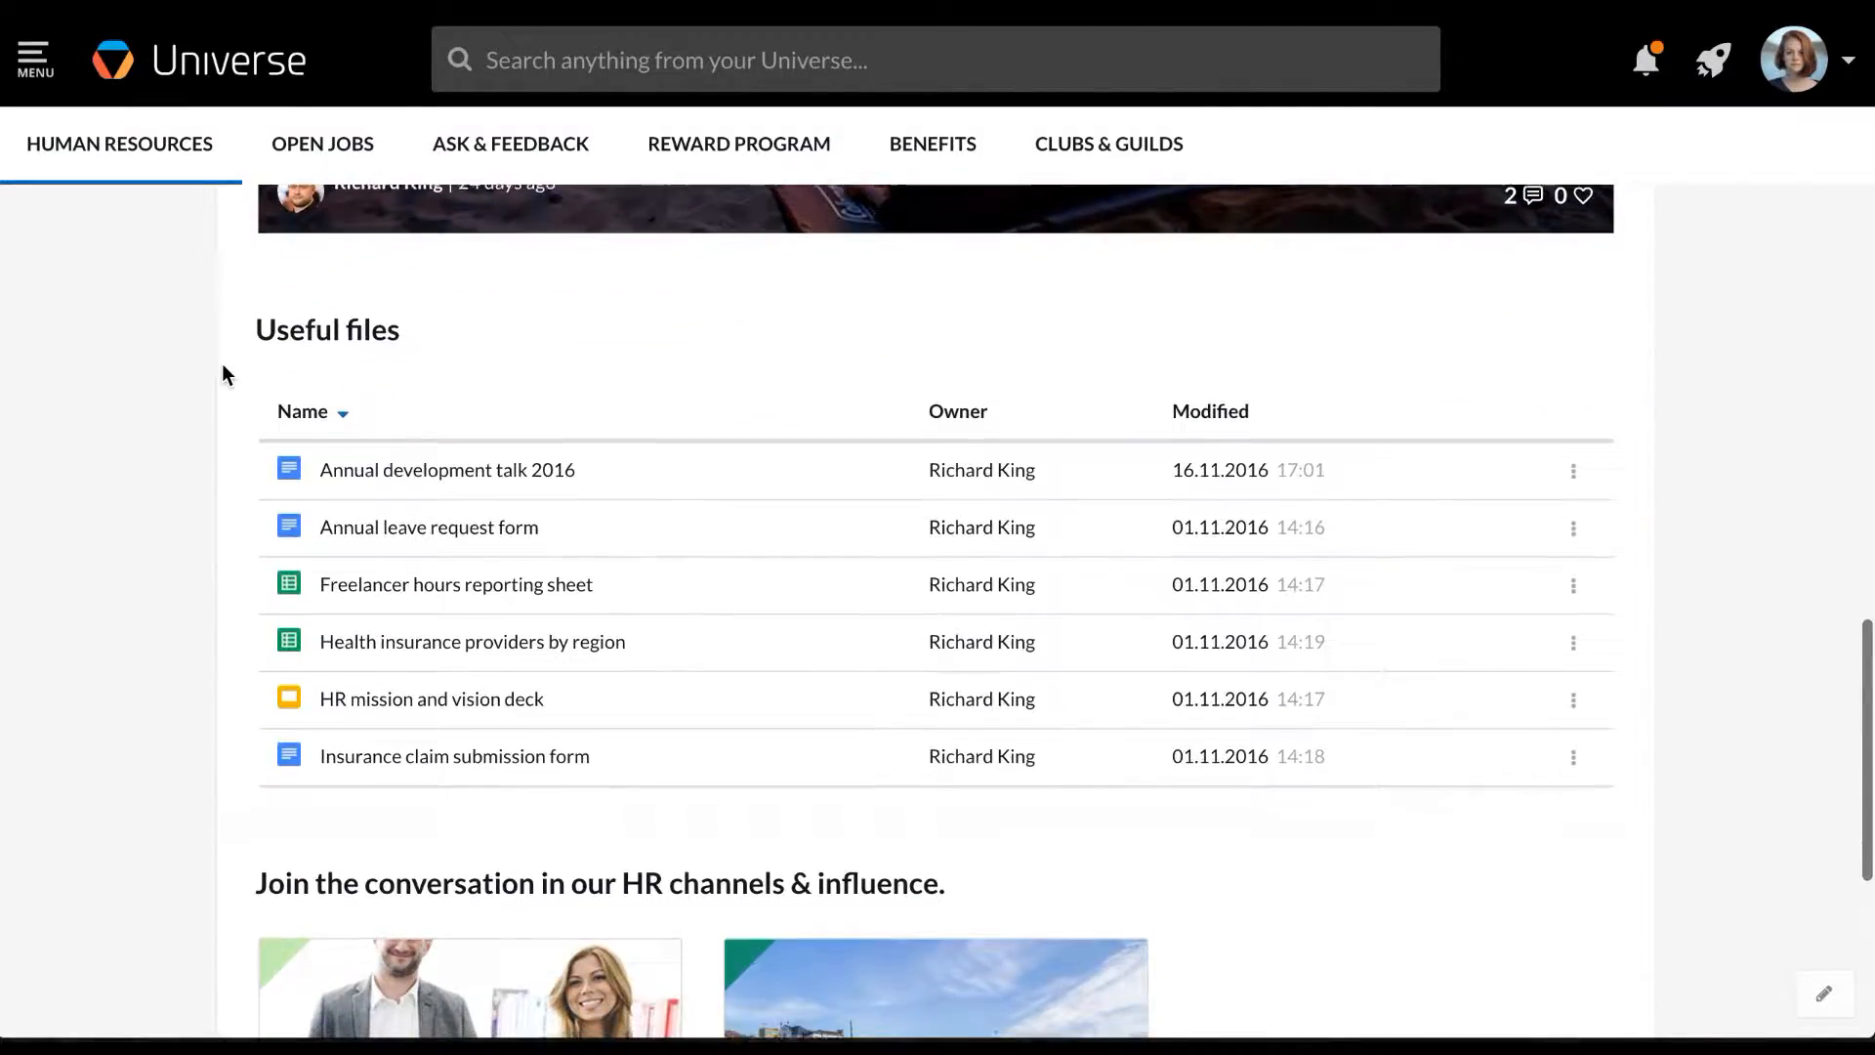
scroll(224, 374, "up", 2)
scroll(223, 374, "up", 12)
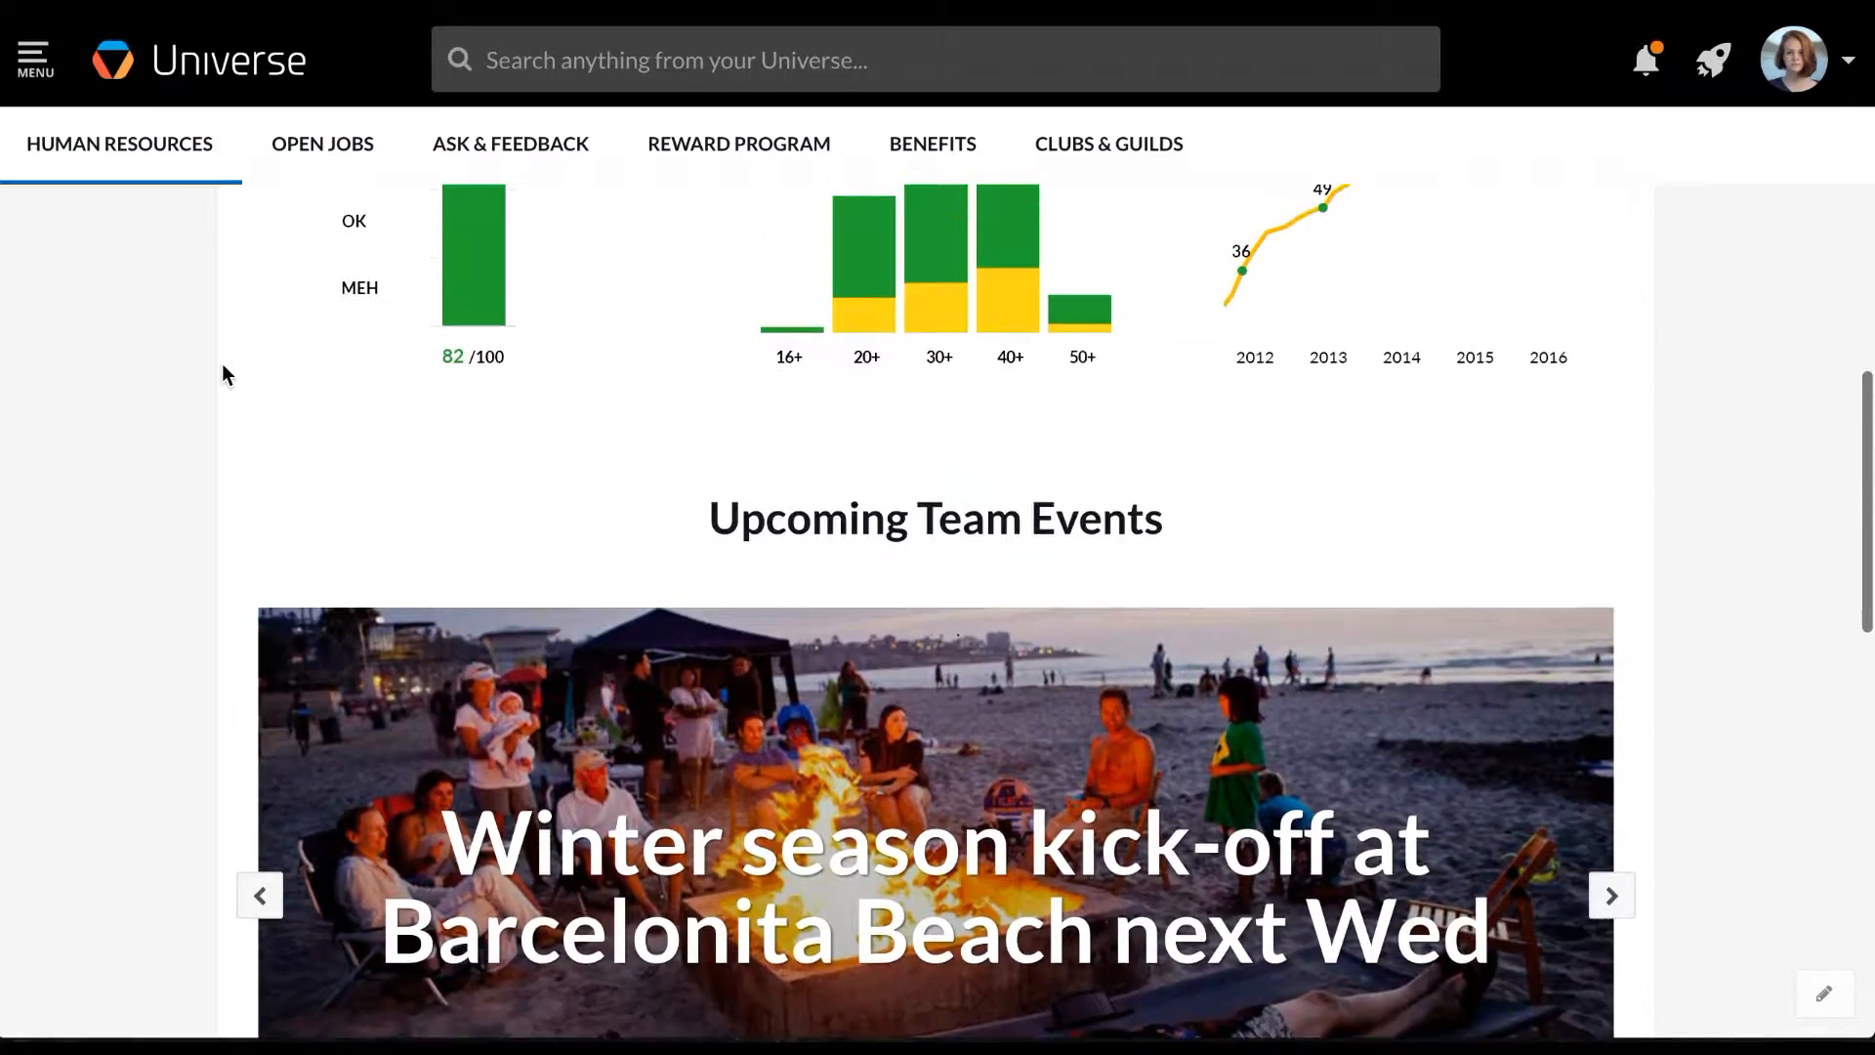
scroll(223, 374, "up", 5)
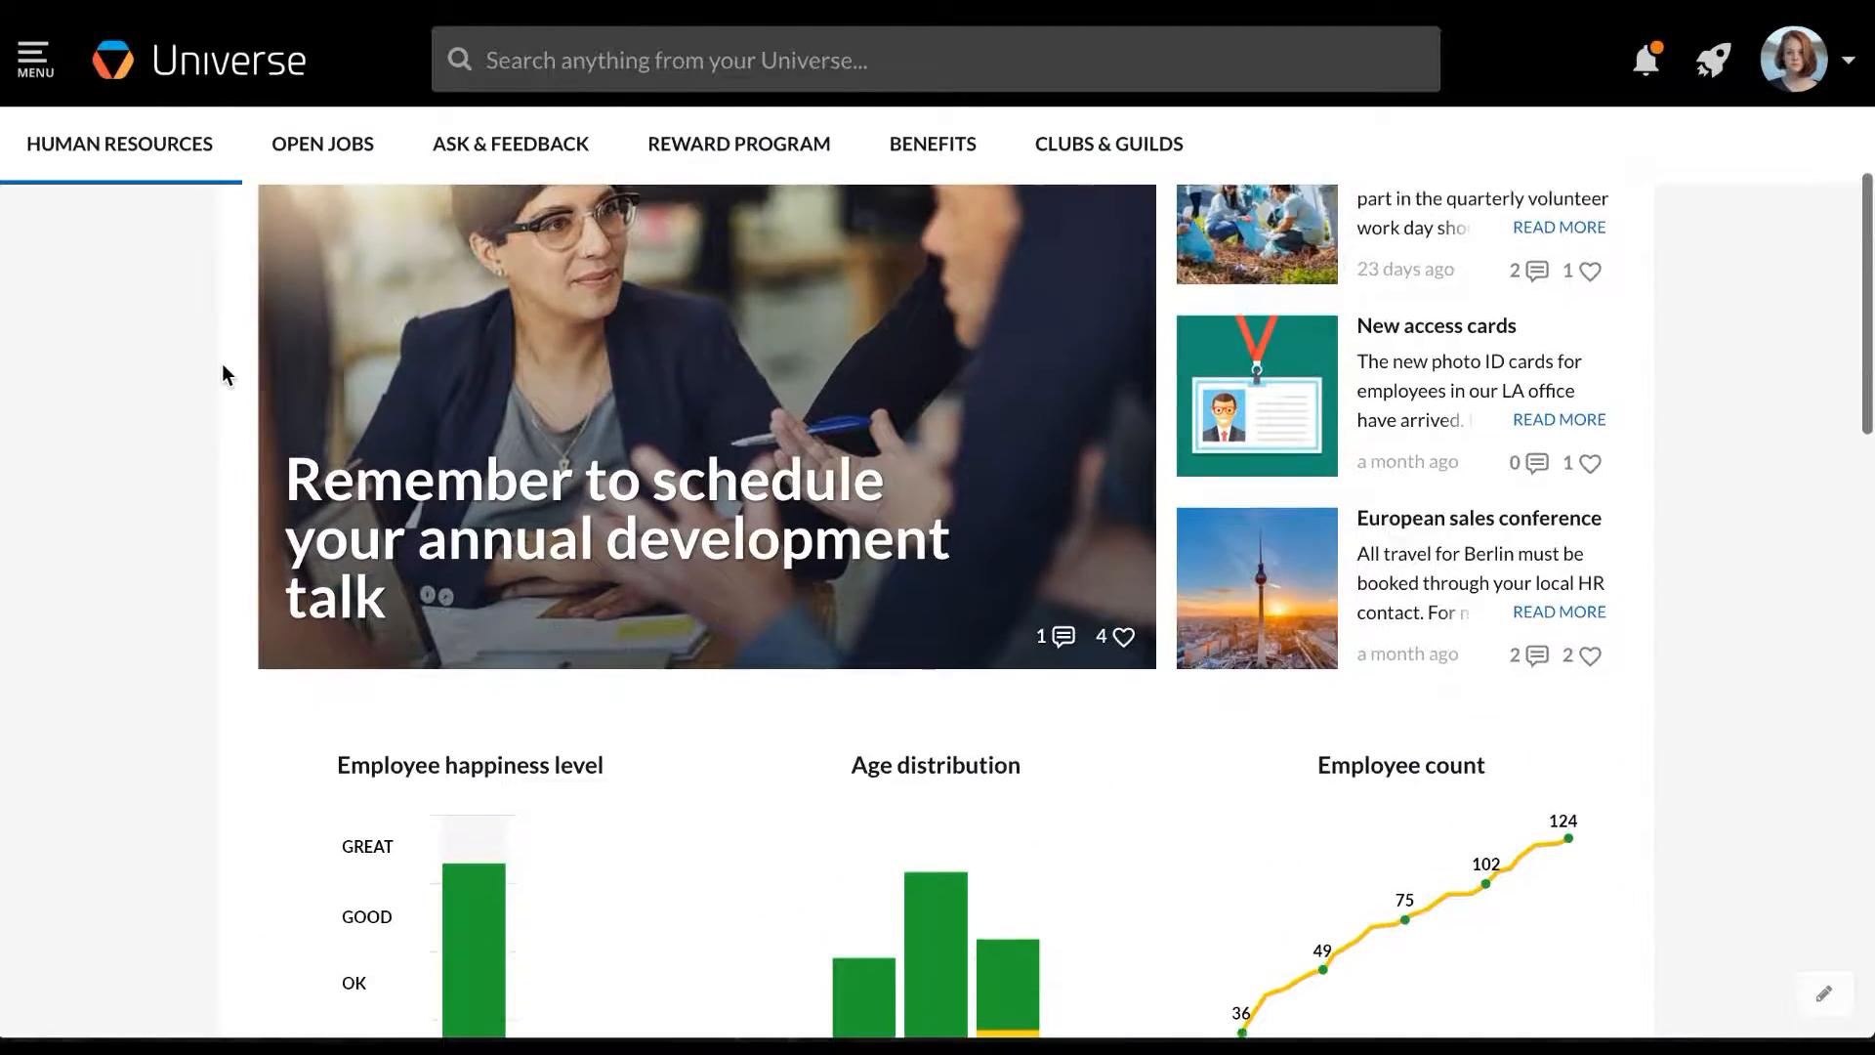
scroll(224, 374, "up", 1)
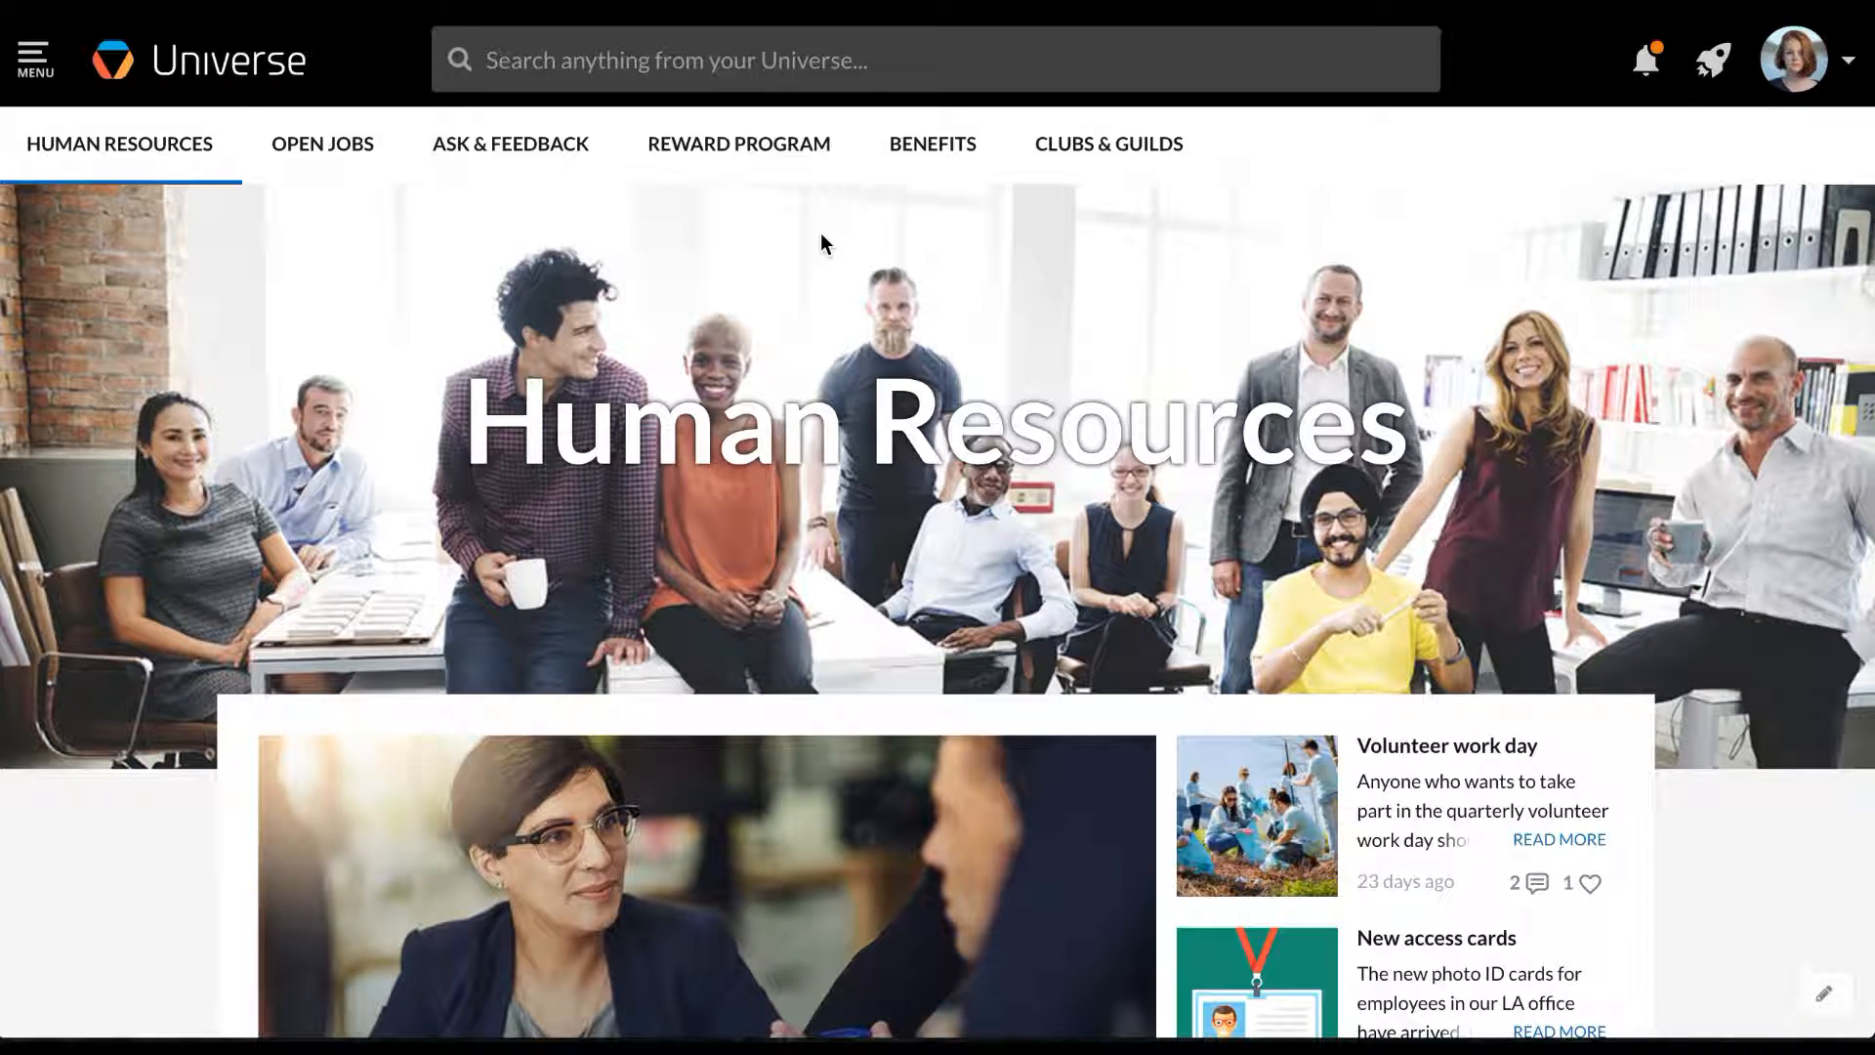
Start creating a new set of pages named "Team Marketing"
left_click(34, 60)
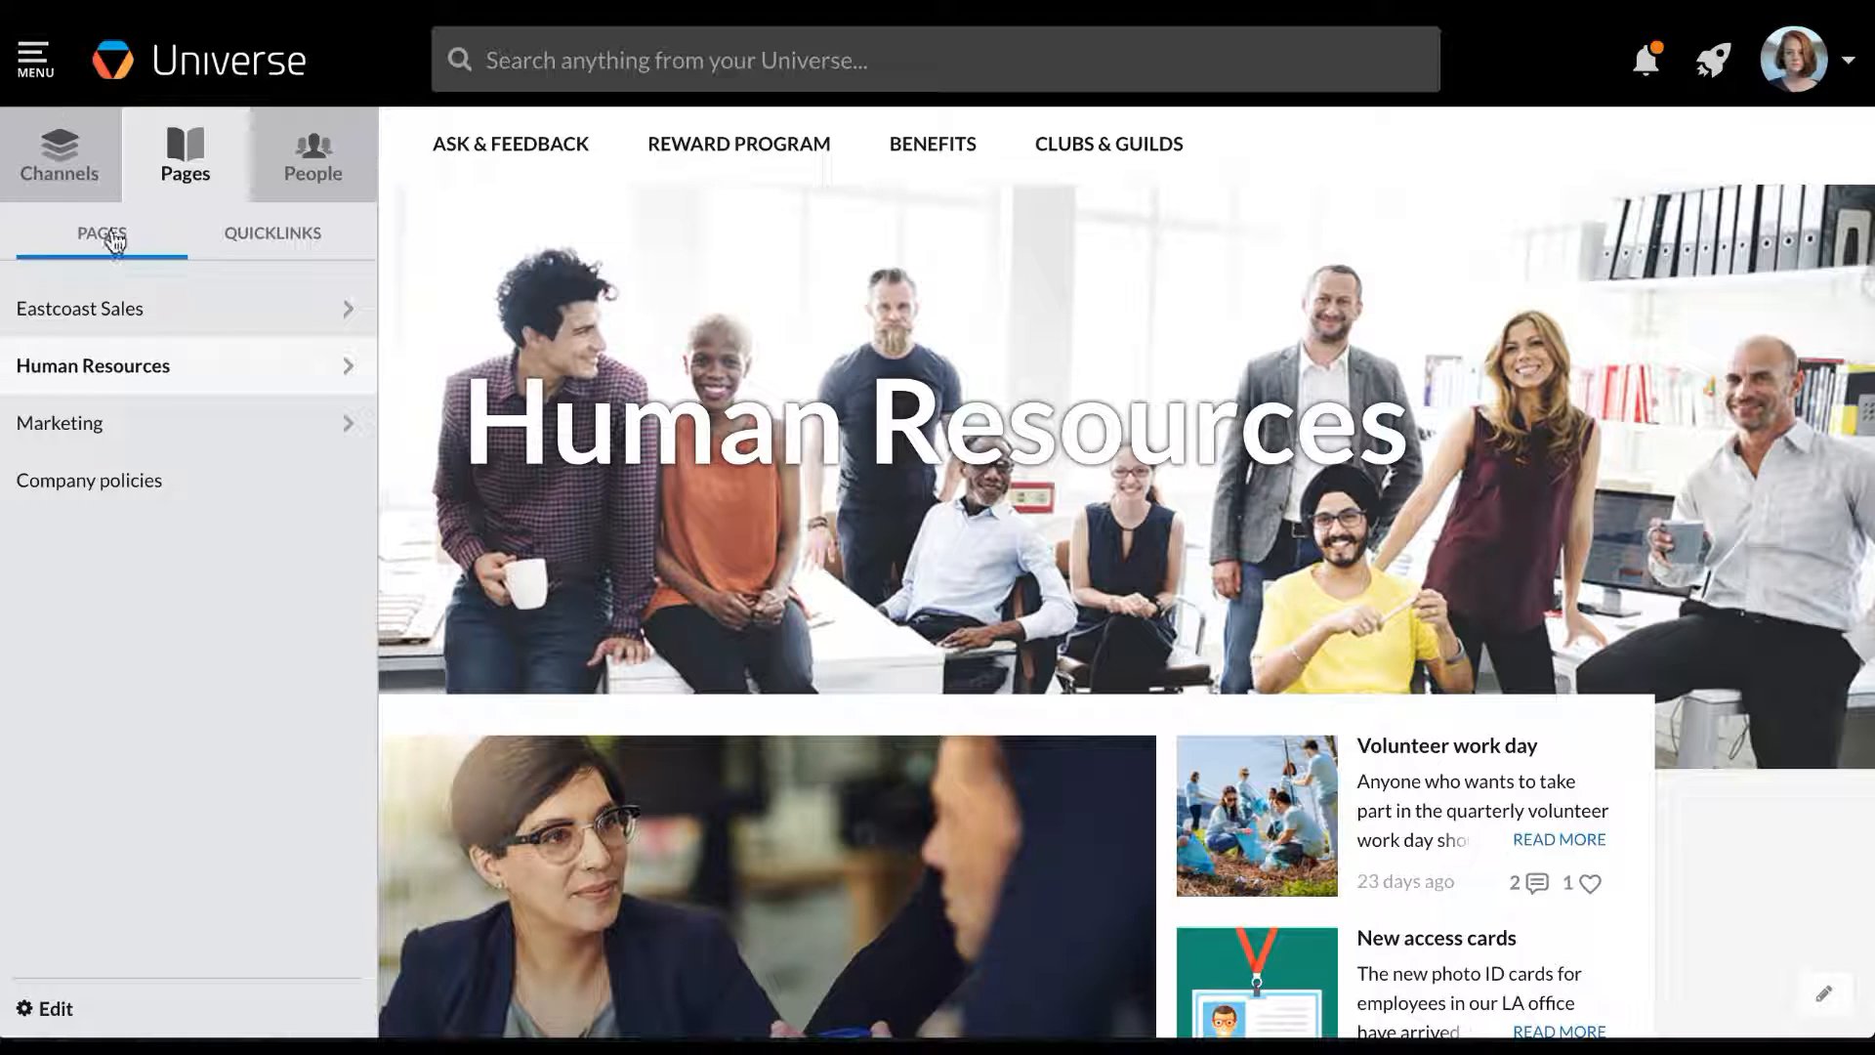
left_click(130, 1008)
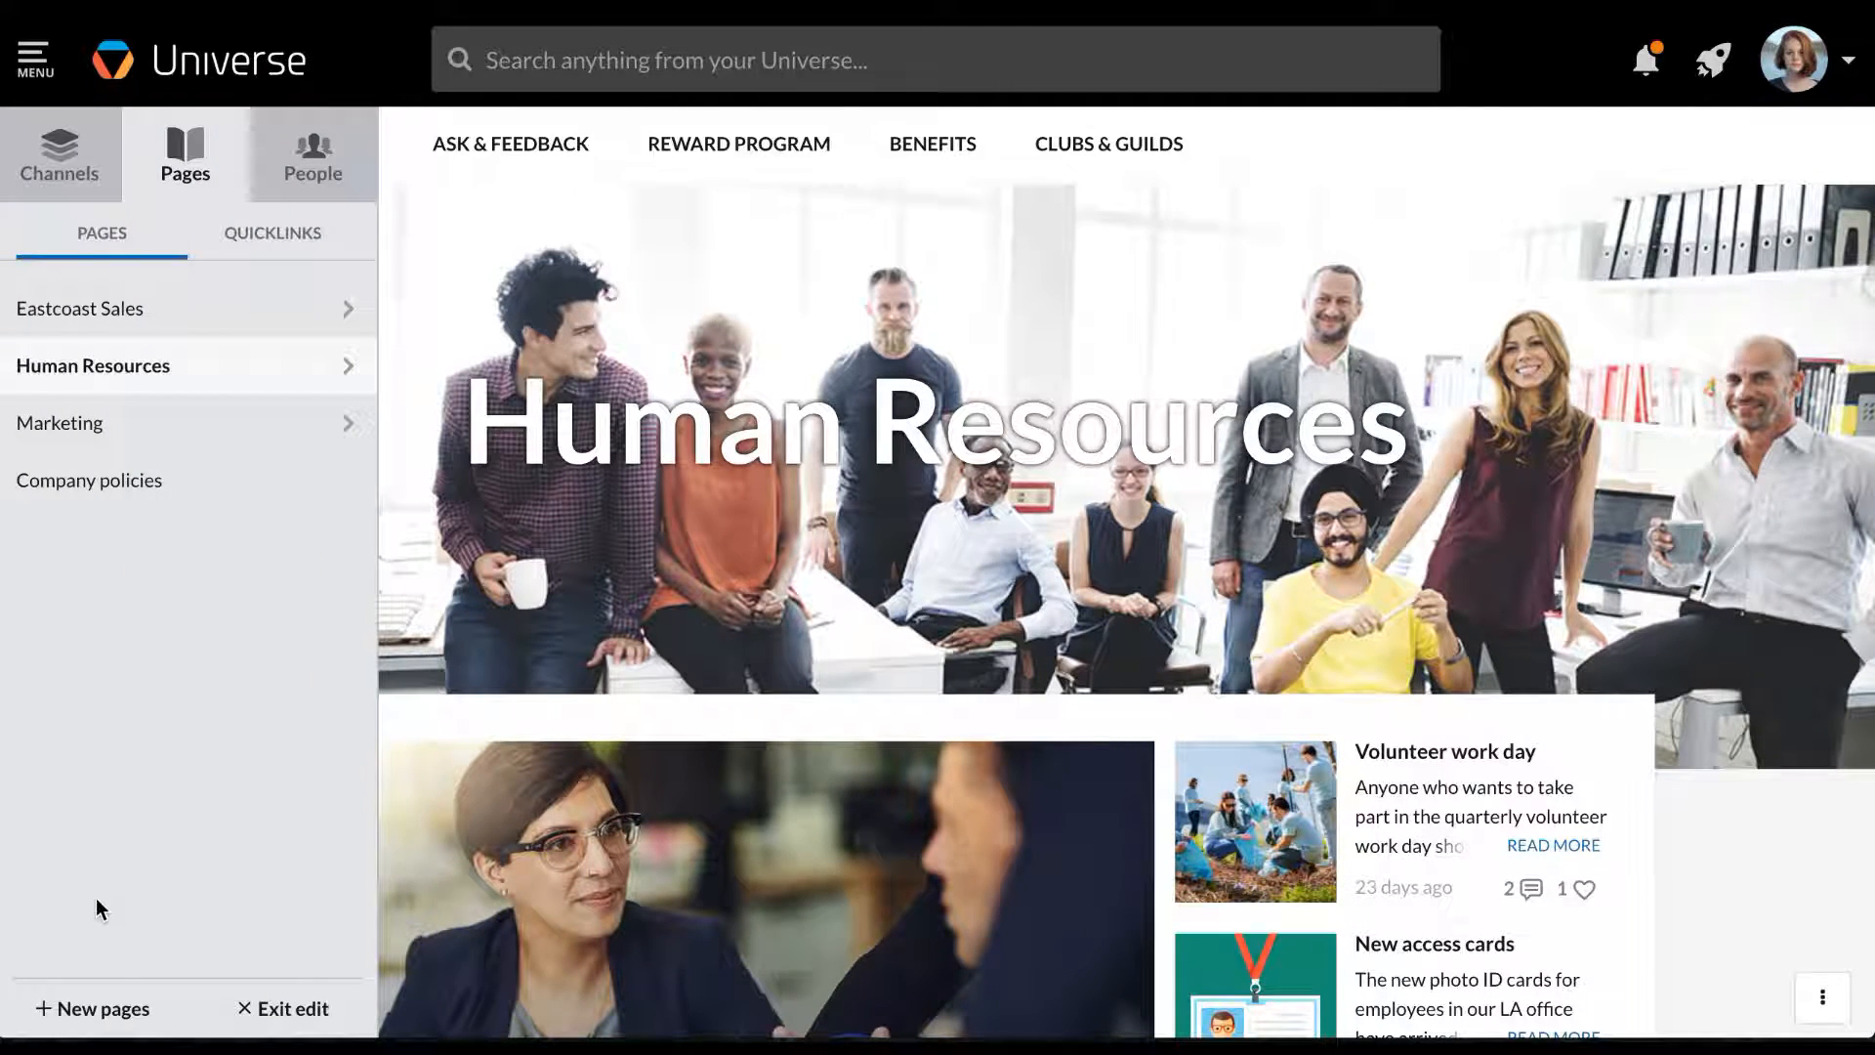
left_click(94, 1007)
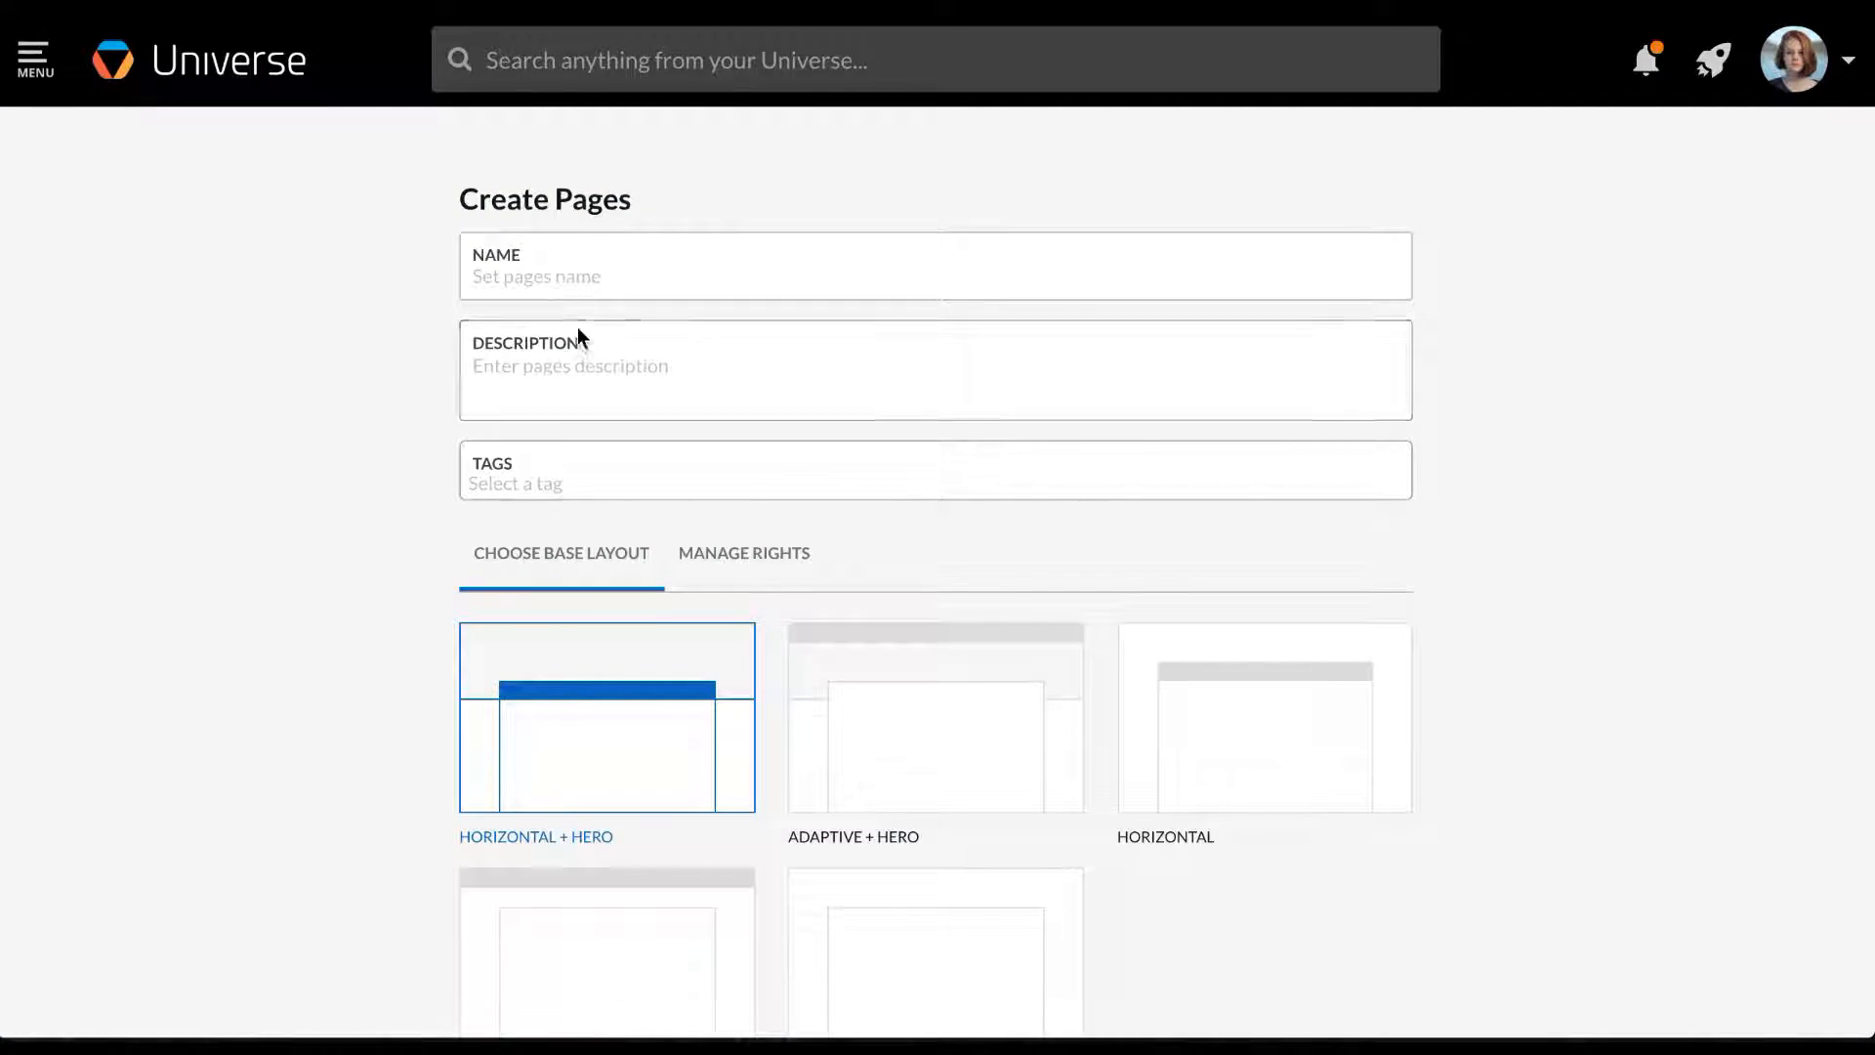
left_click(581, 284)
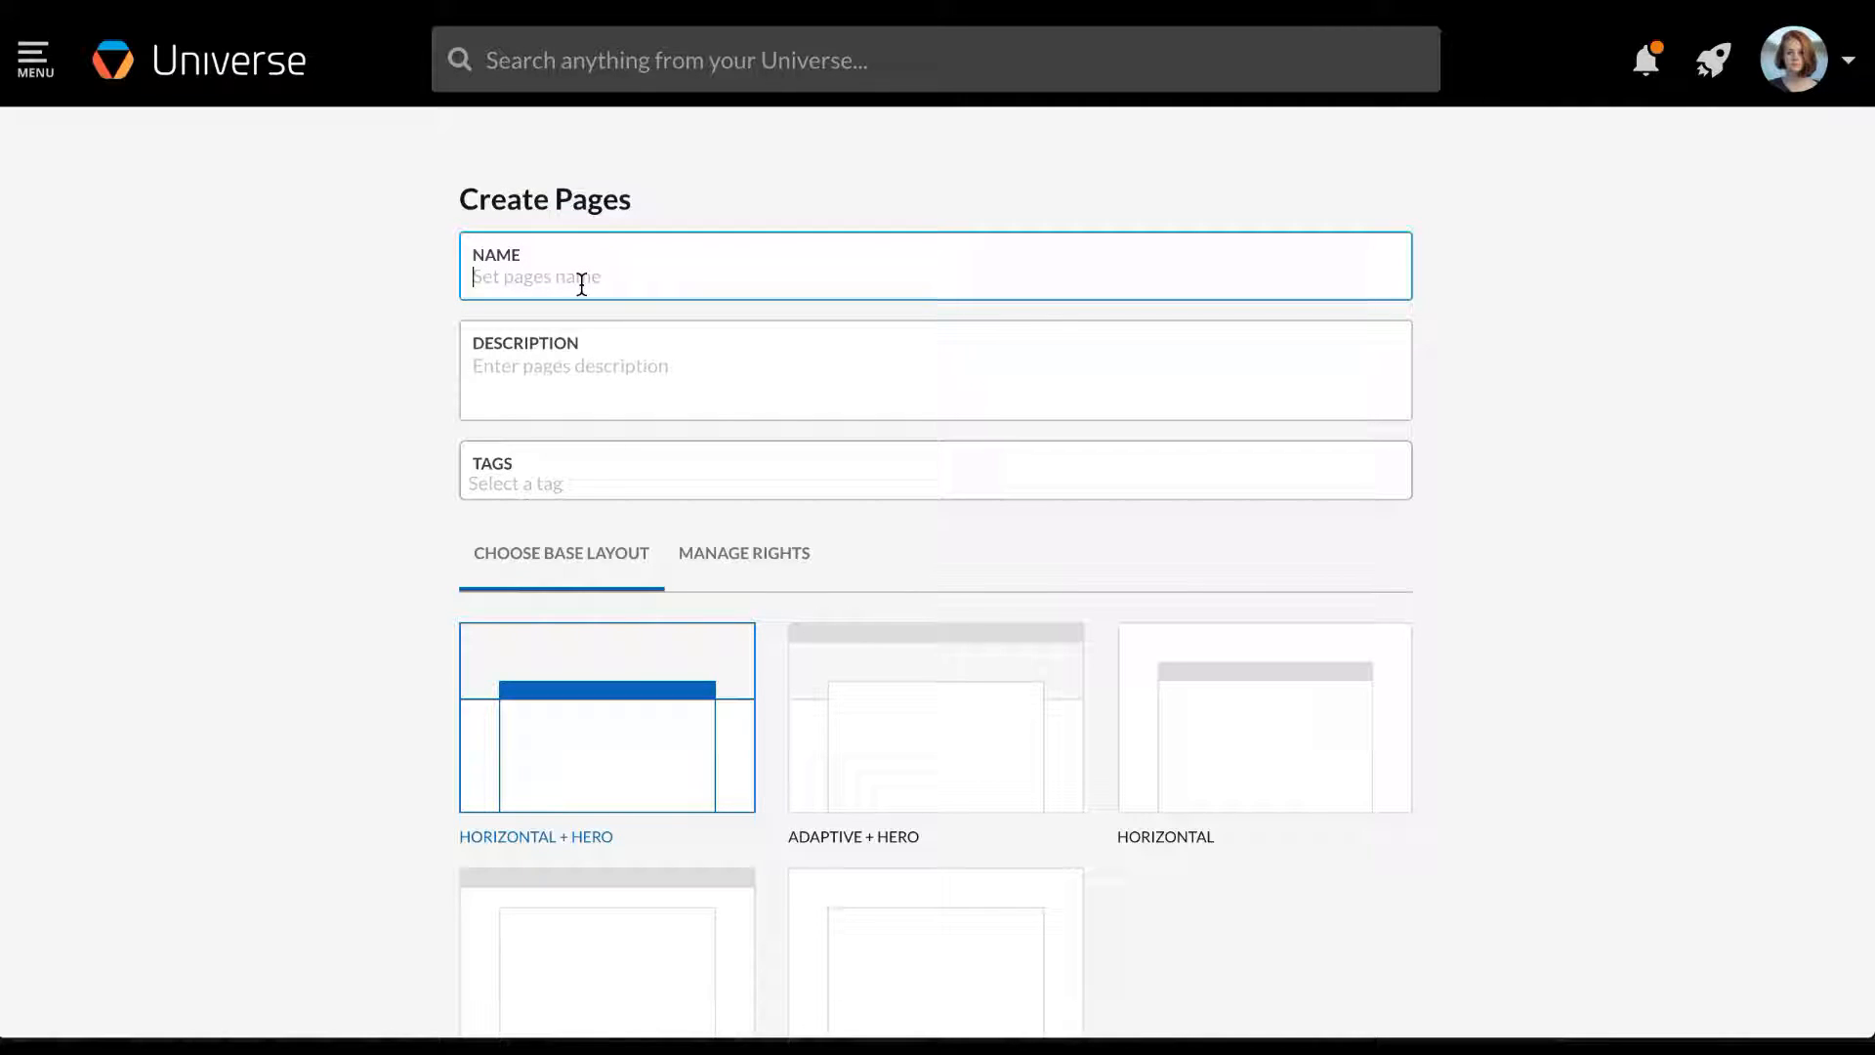
type("Team Marketing")
Enter "This is a page for our marketing team." as the description of the new pages
left_click(623, 364)
type("This is")
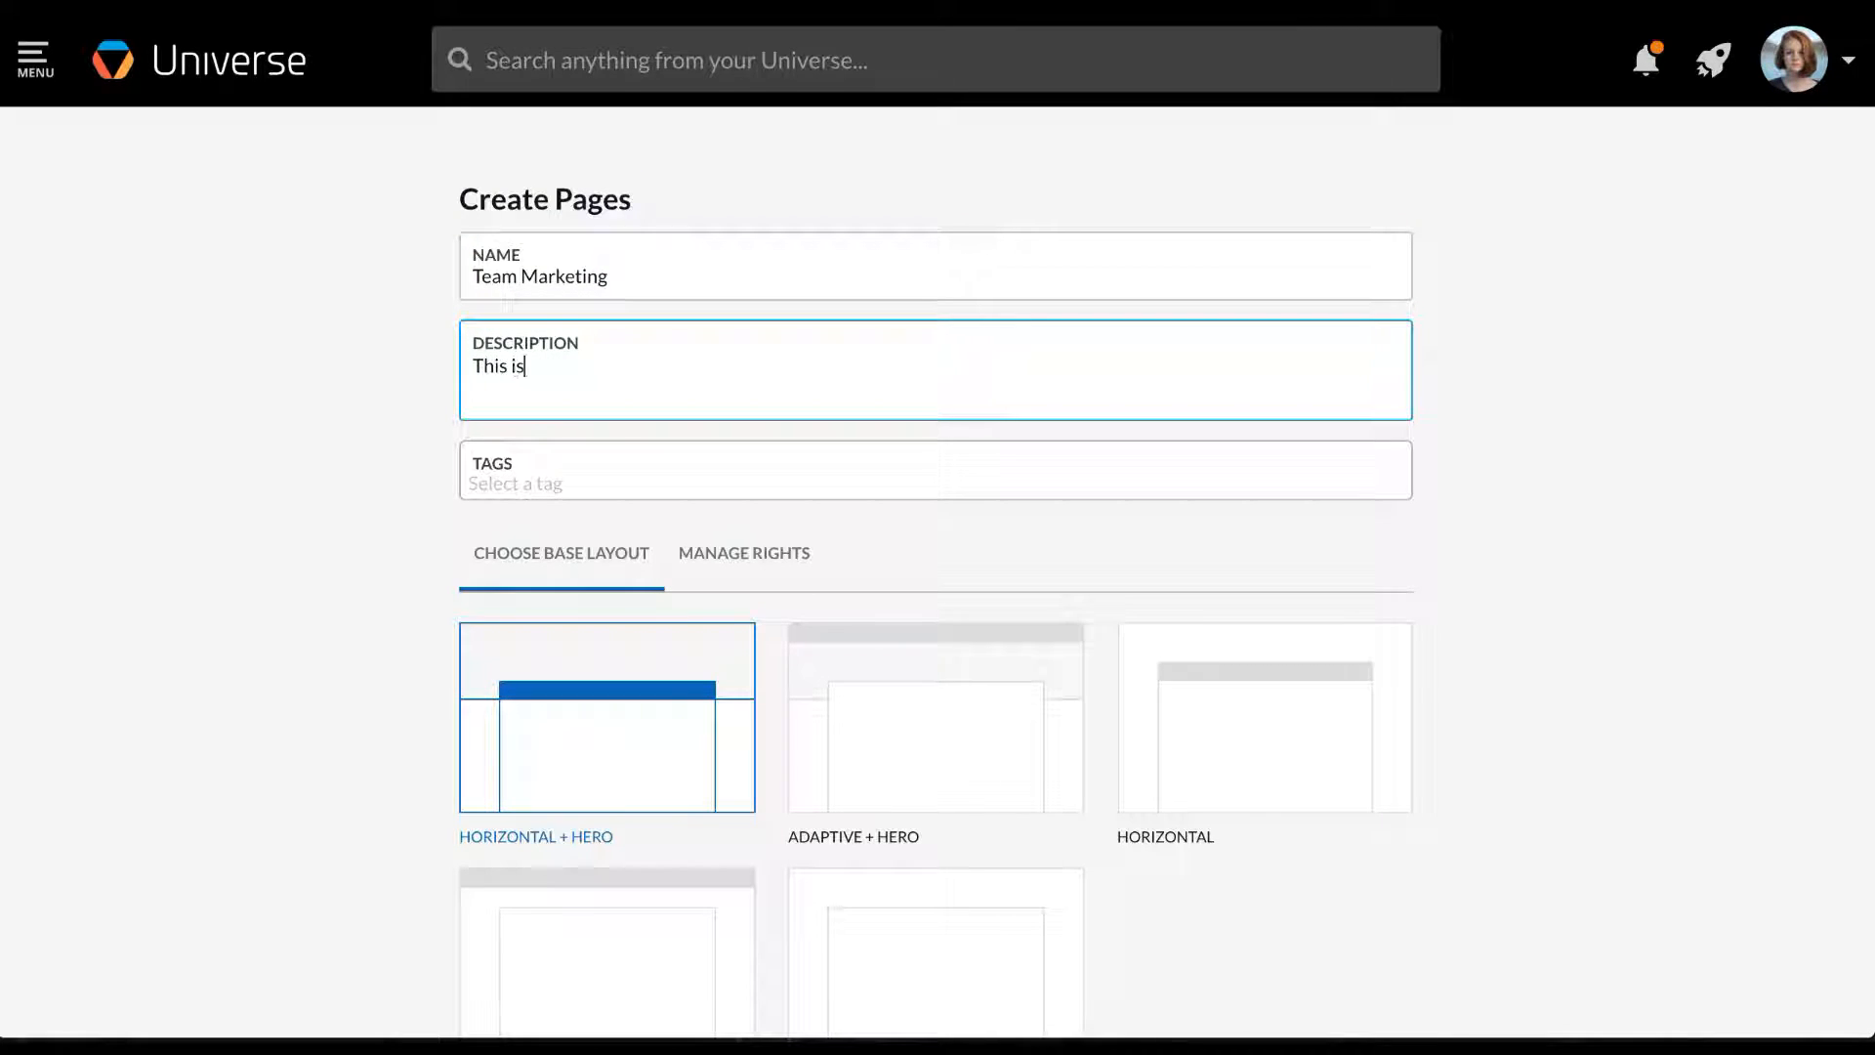
type(" a page for or")
type("r marketing team.")
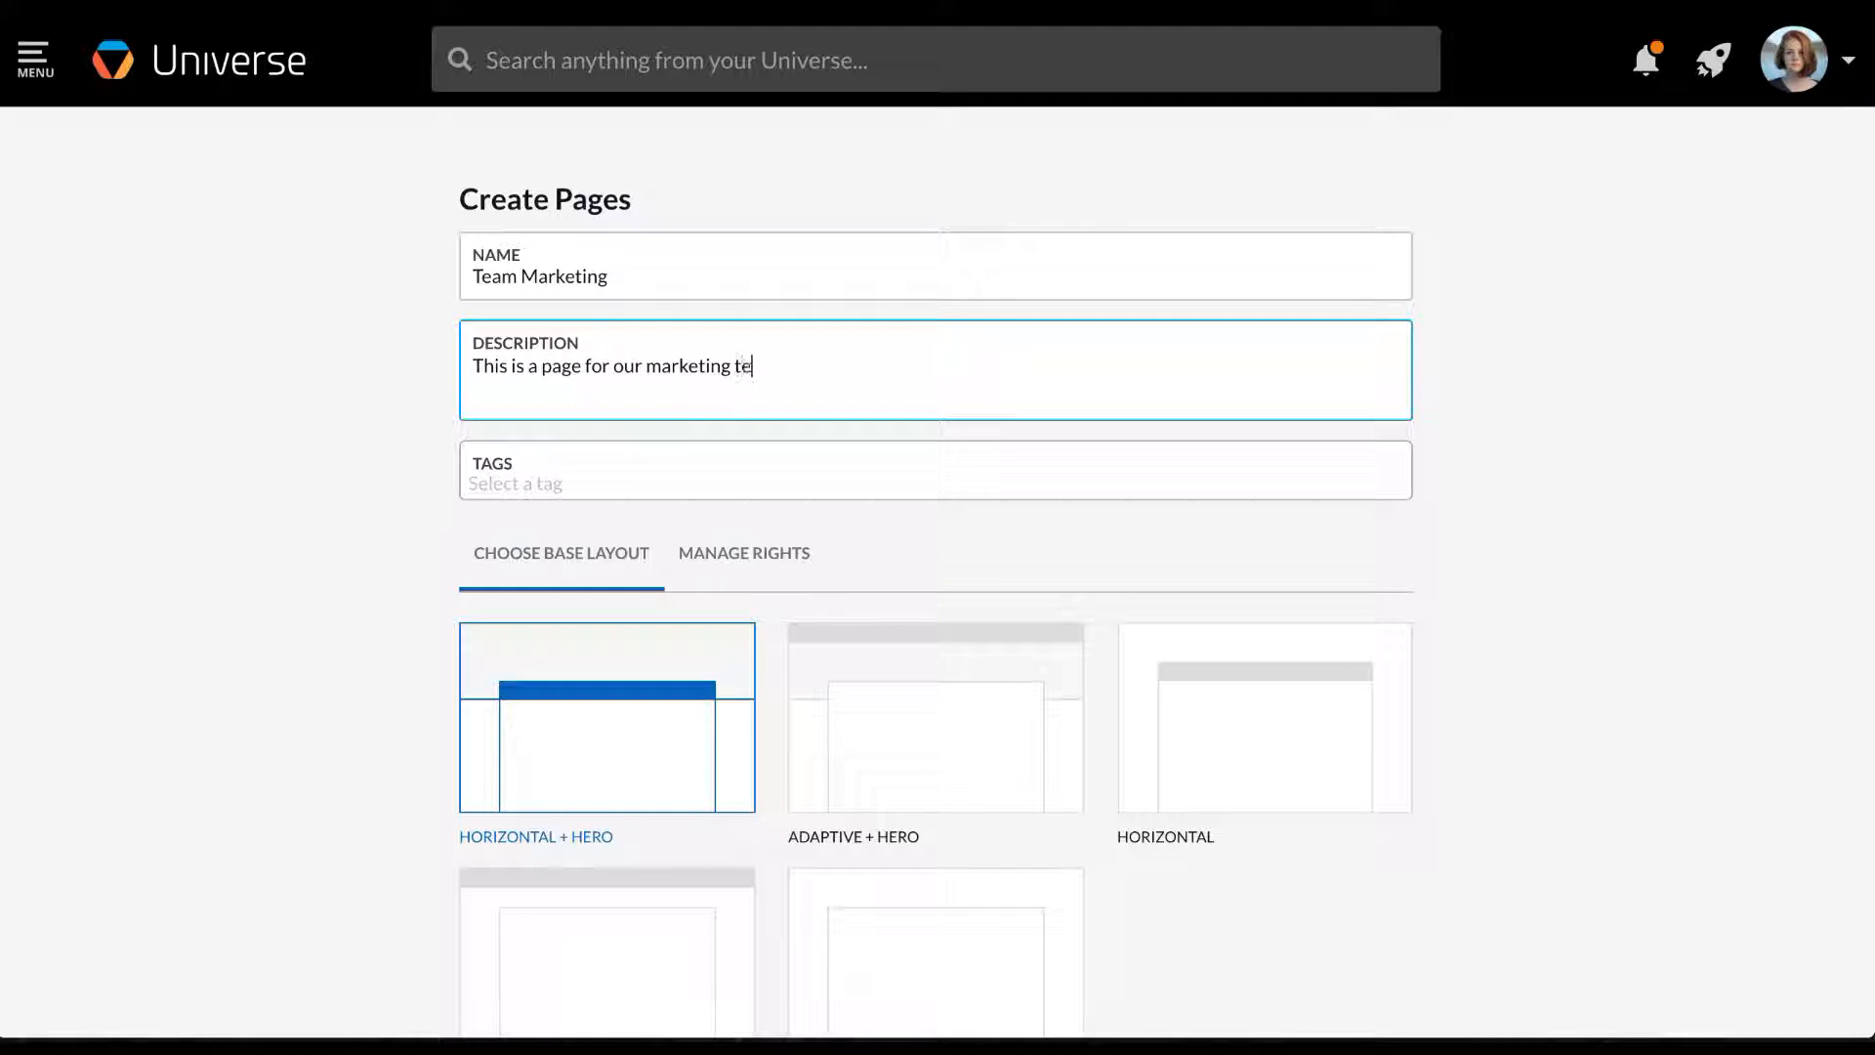
Add the tags "marketing" and "branding" to the new pages
left_click(636, 473)
left_click(522, 485)
type("marketing")
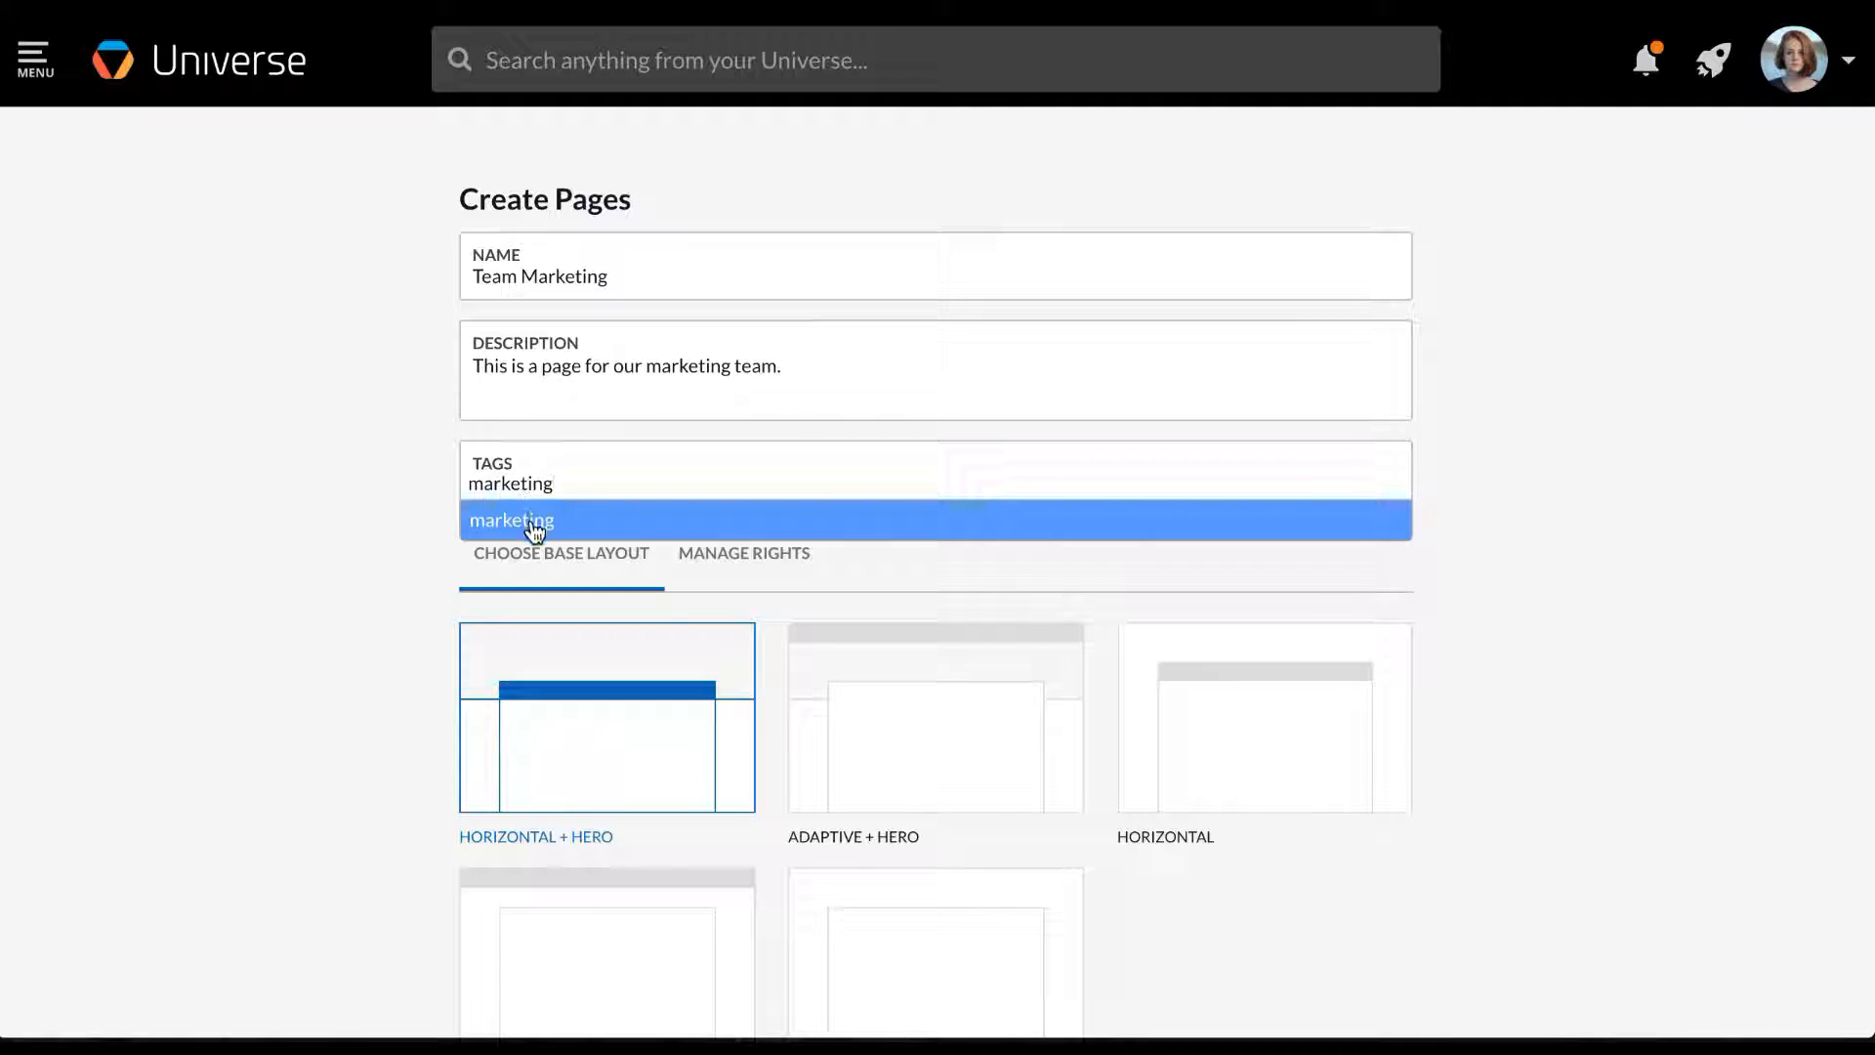
left_click(536, 519)
type("branding")
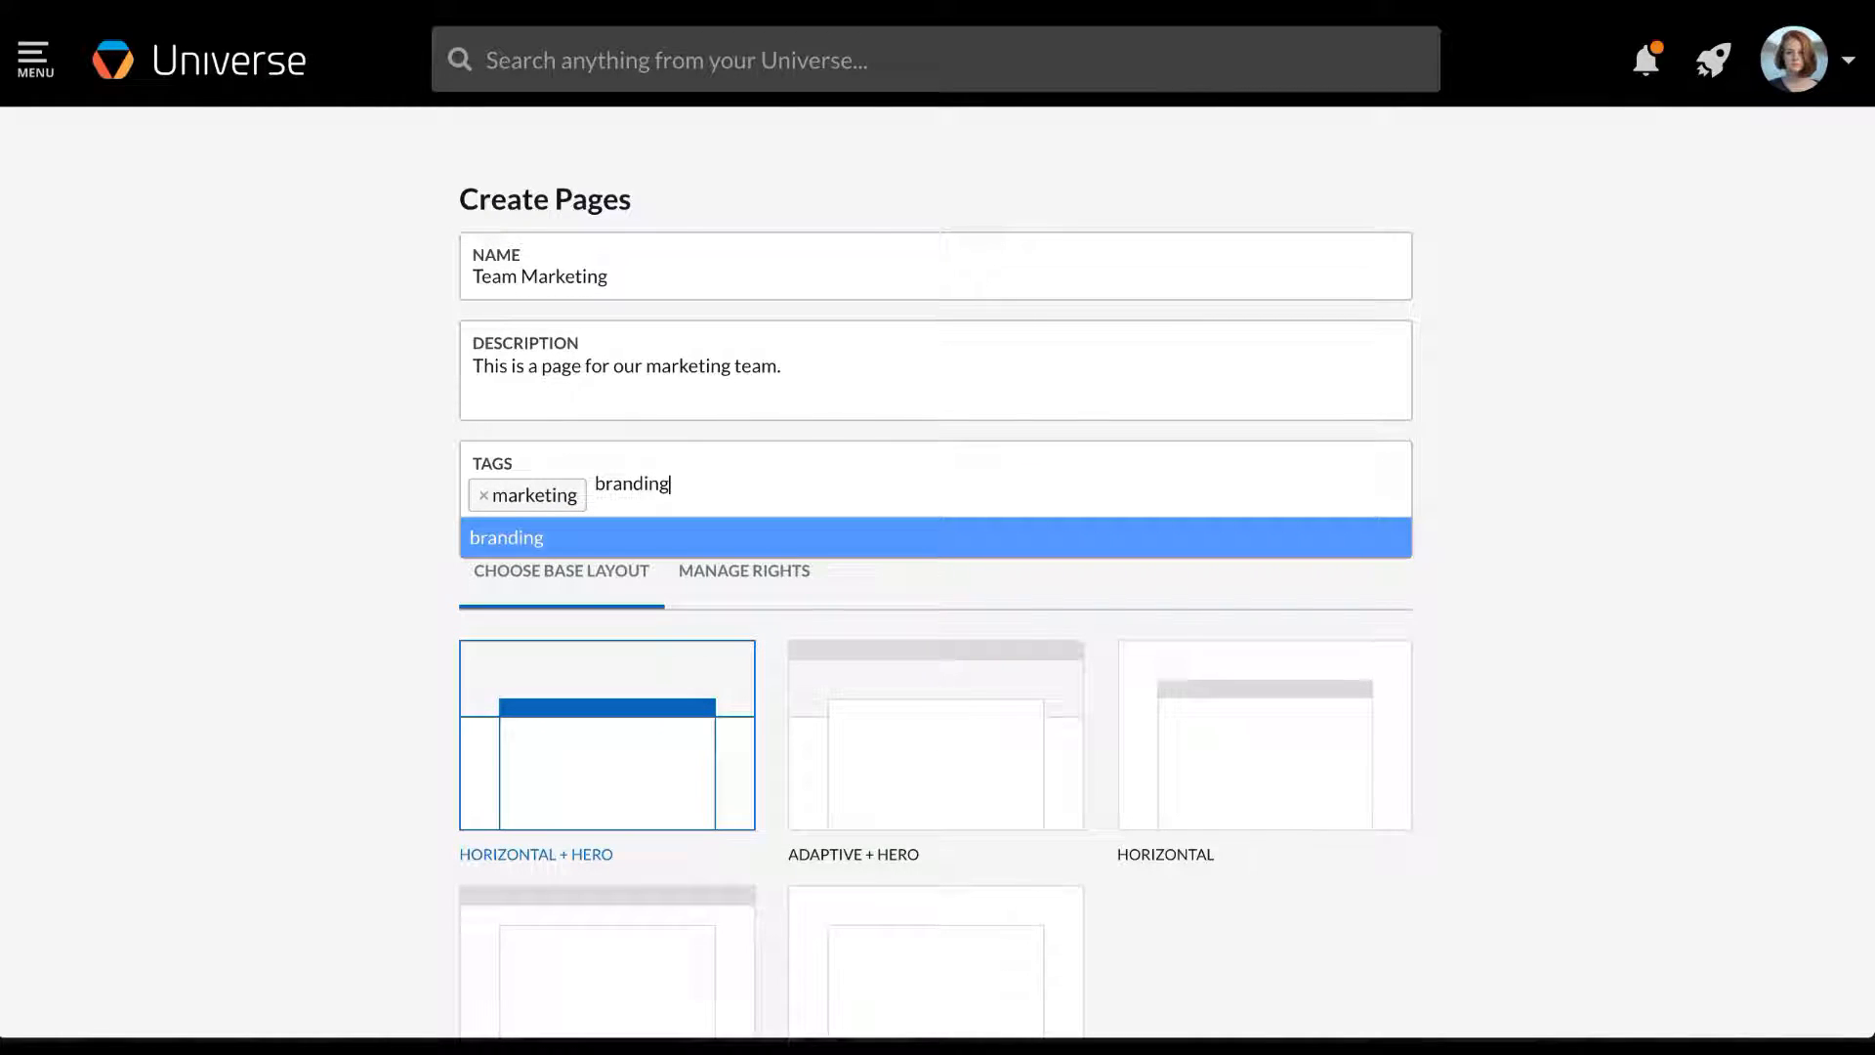
left_click(667, 532)
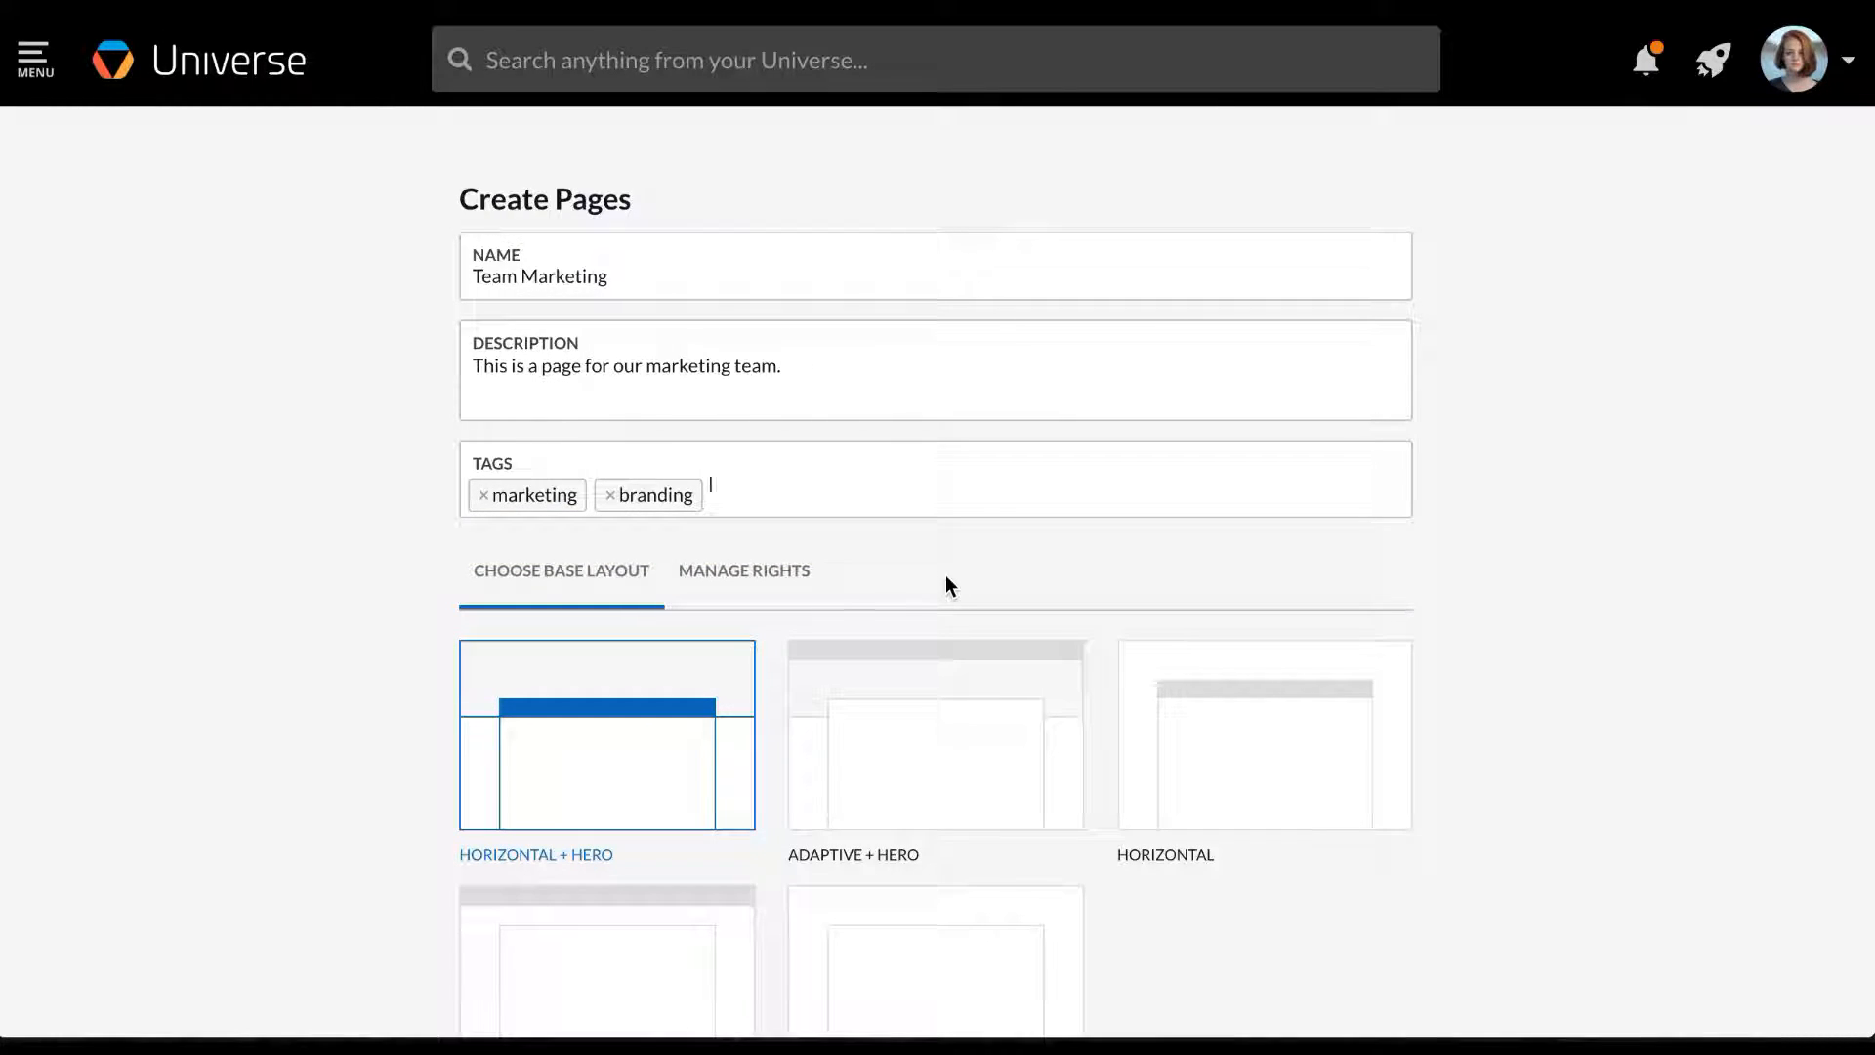
Choose the Adaptive + Hero base layout and create the pages
scroll(945, 583, "down", 2)
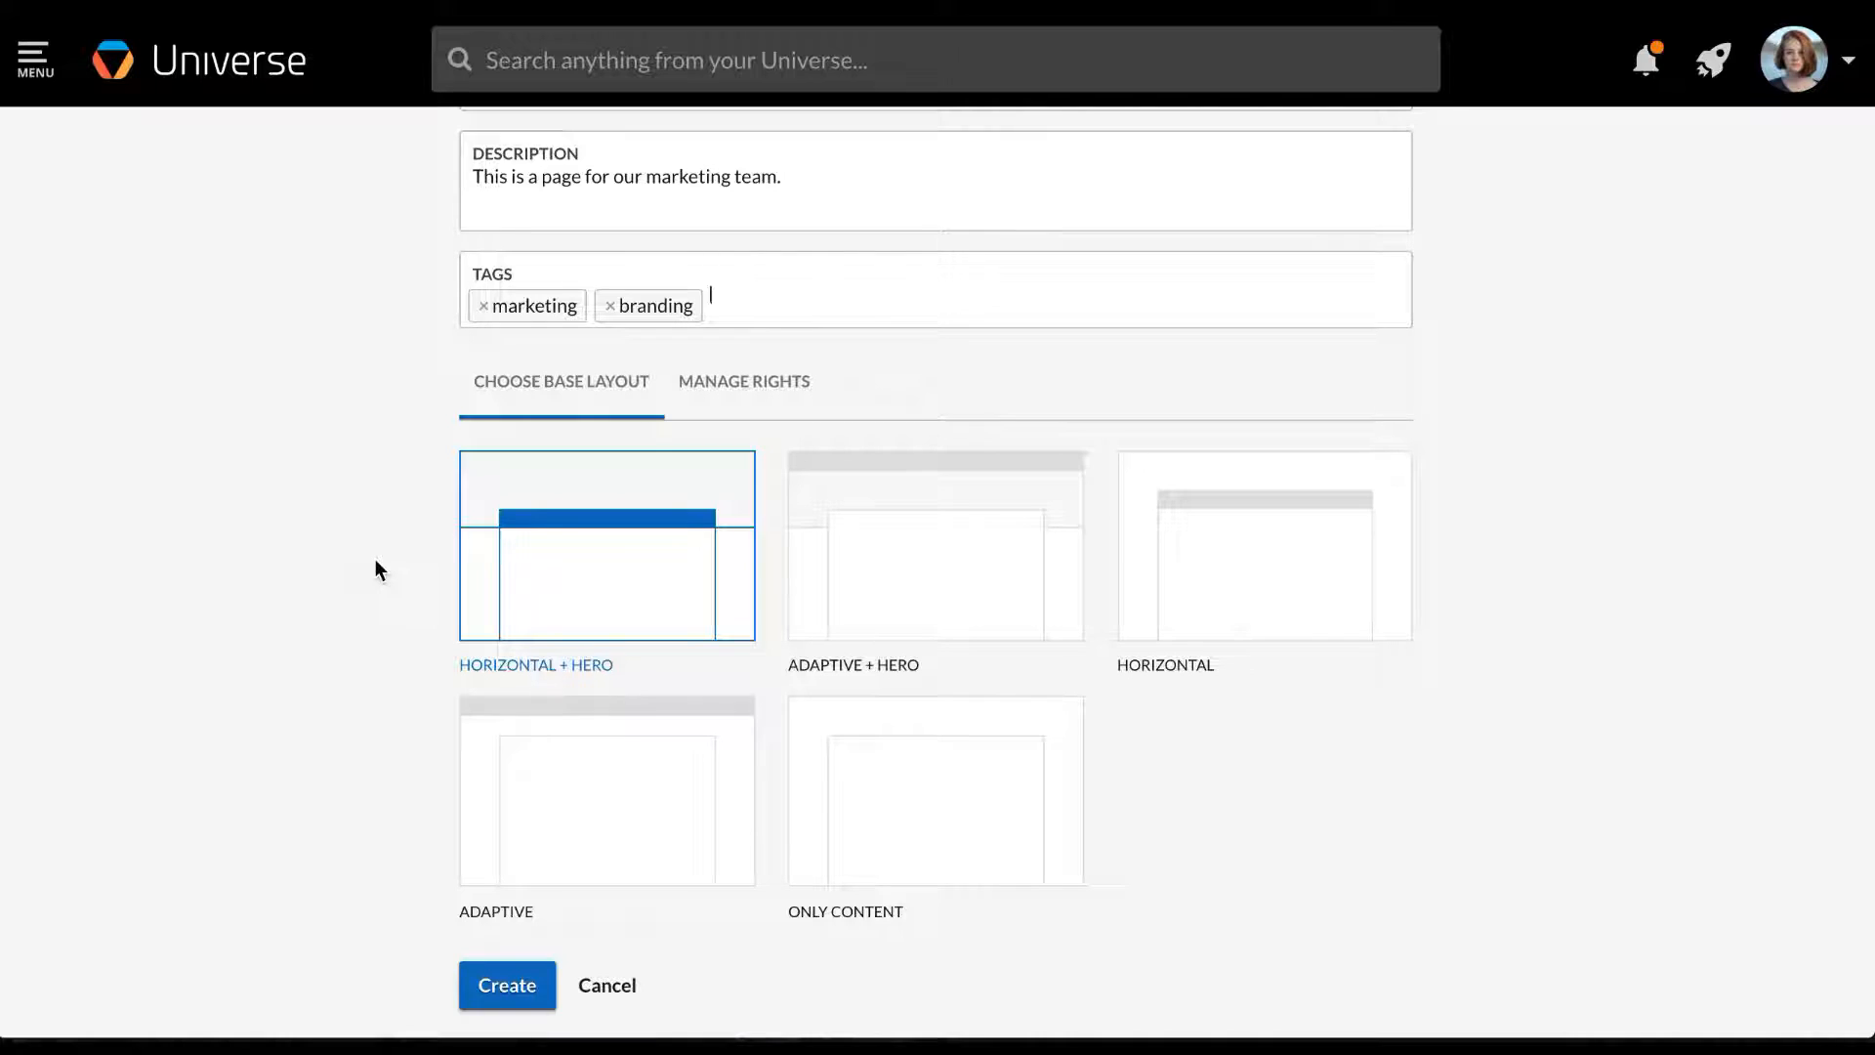
left_click(851, 601)
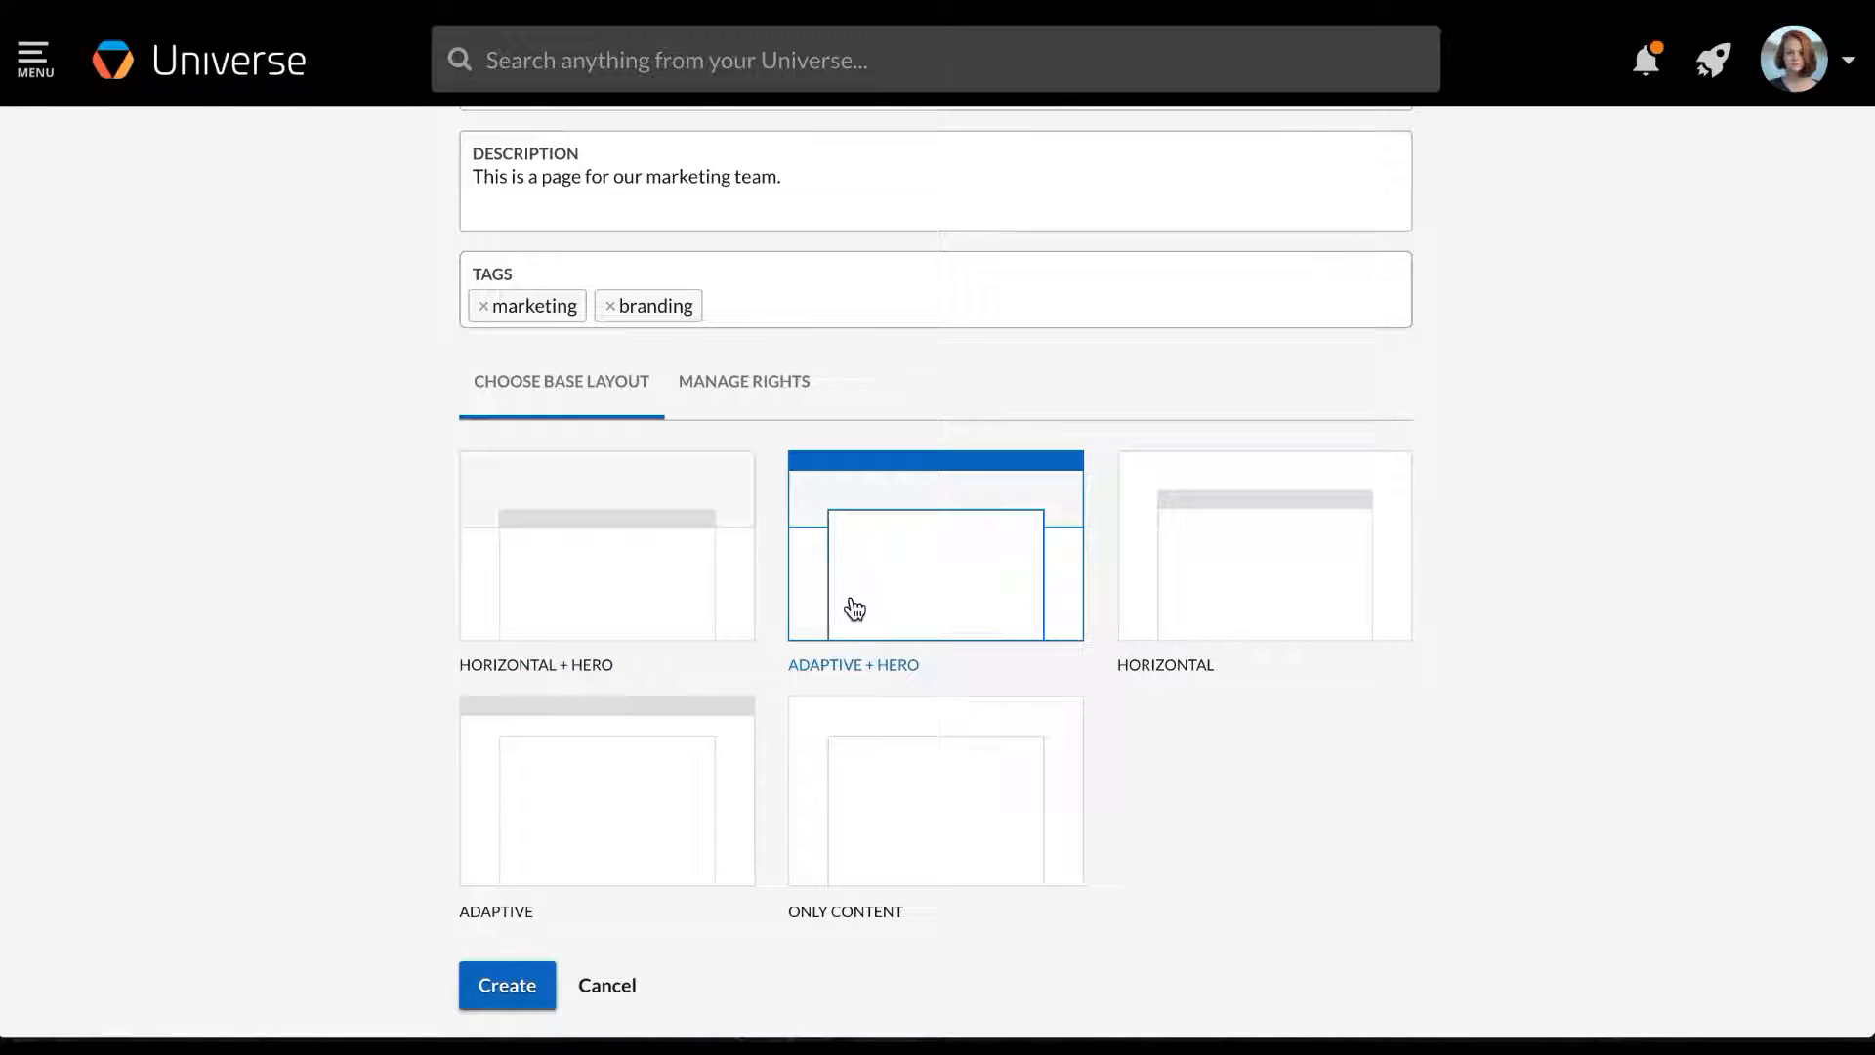
left_click(495, 987)
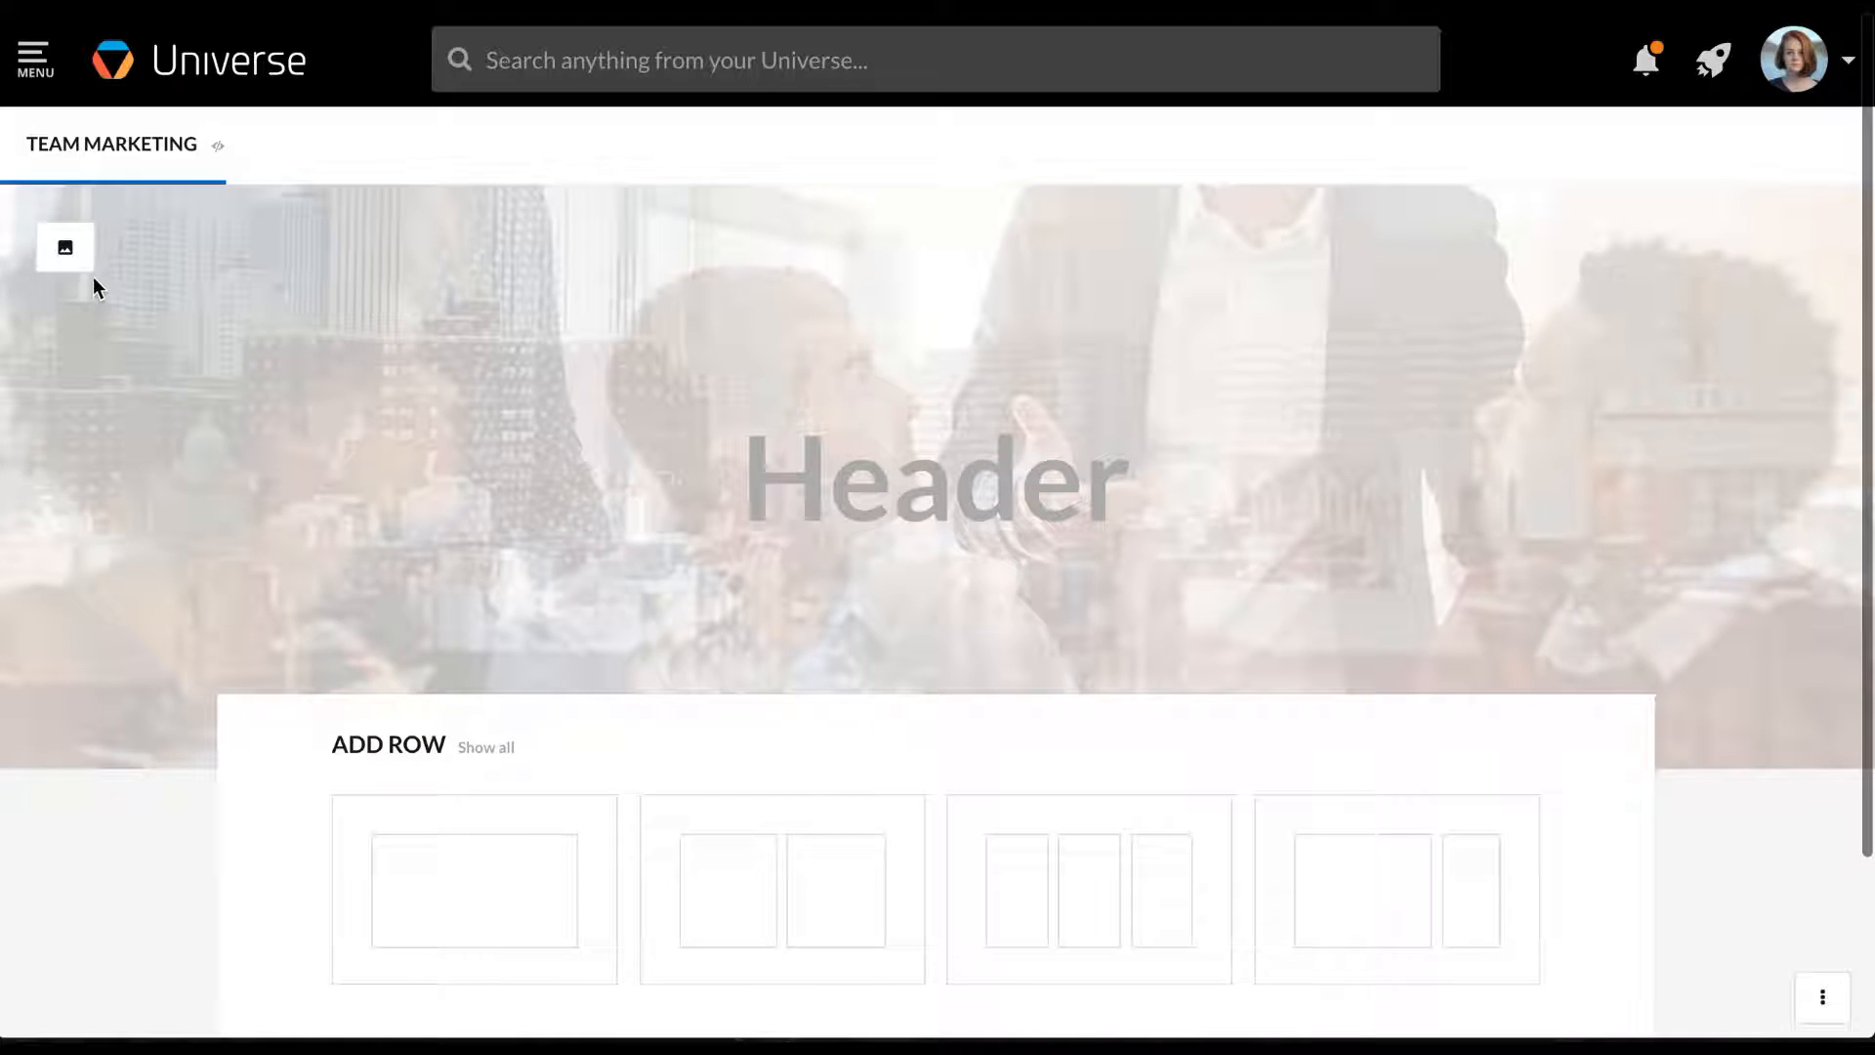
Upload the "Ahero-joinus" JPG file from the Kuvat folder as the page's hero image
left_click(78, 262)
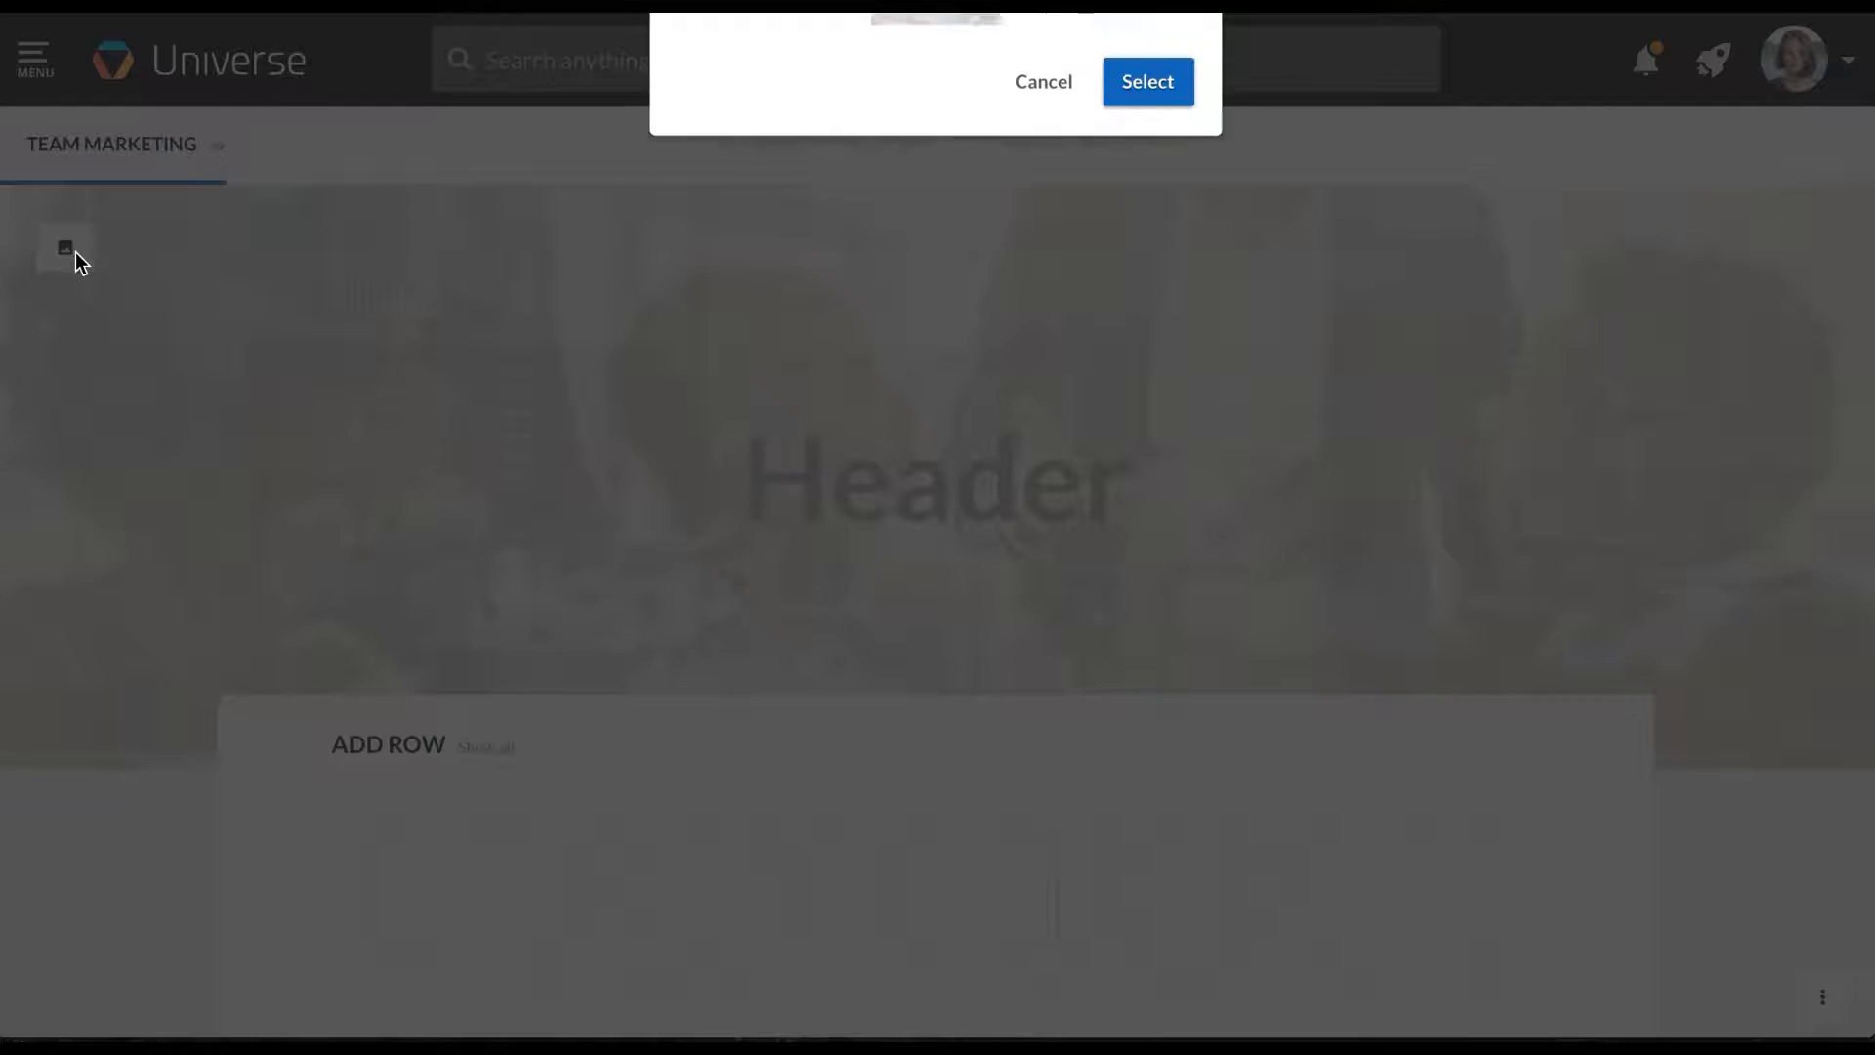
left_click(932, 285)
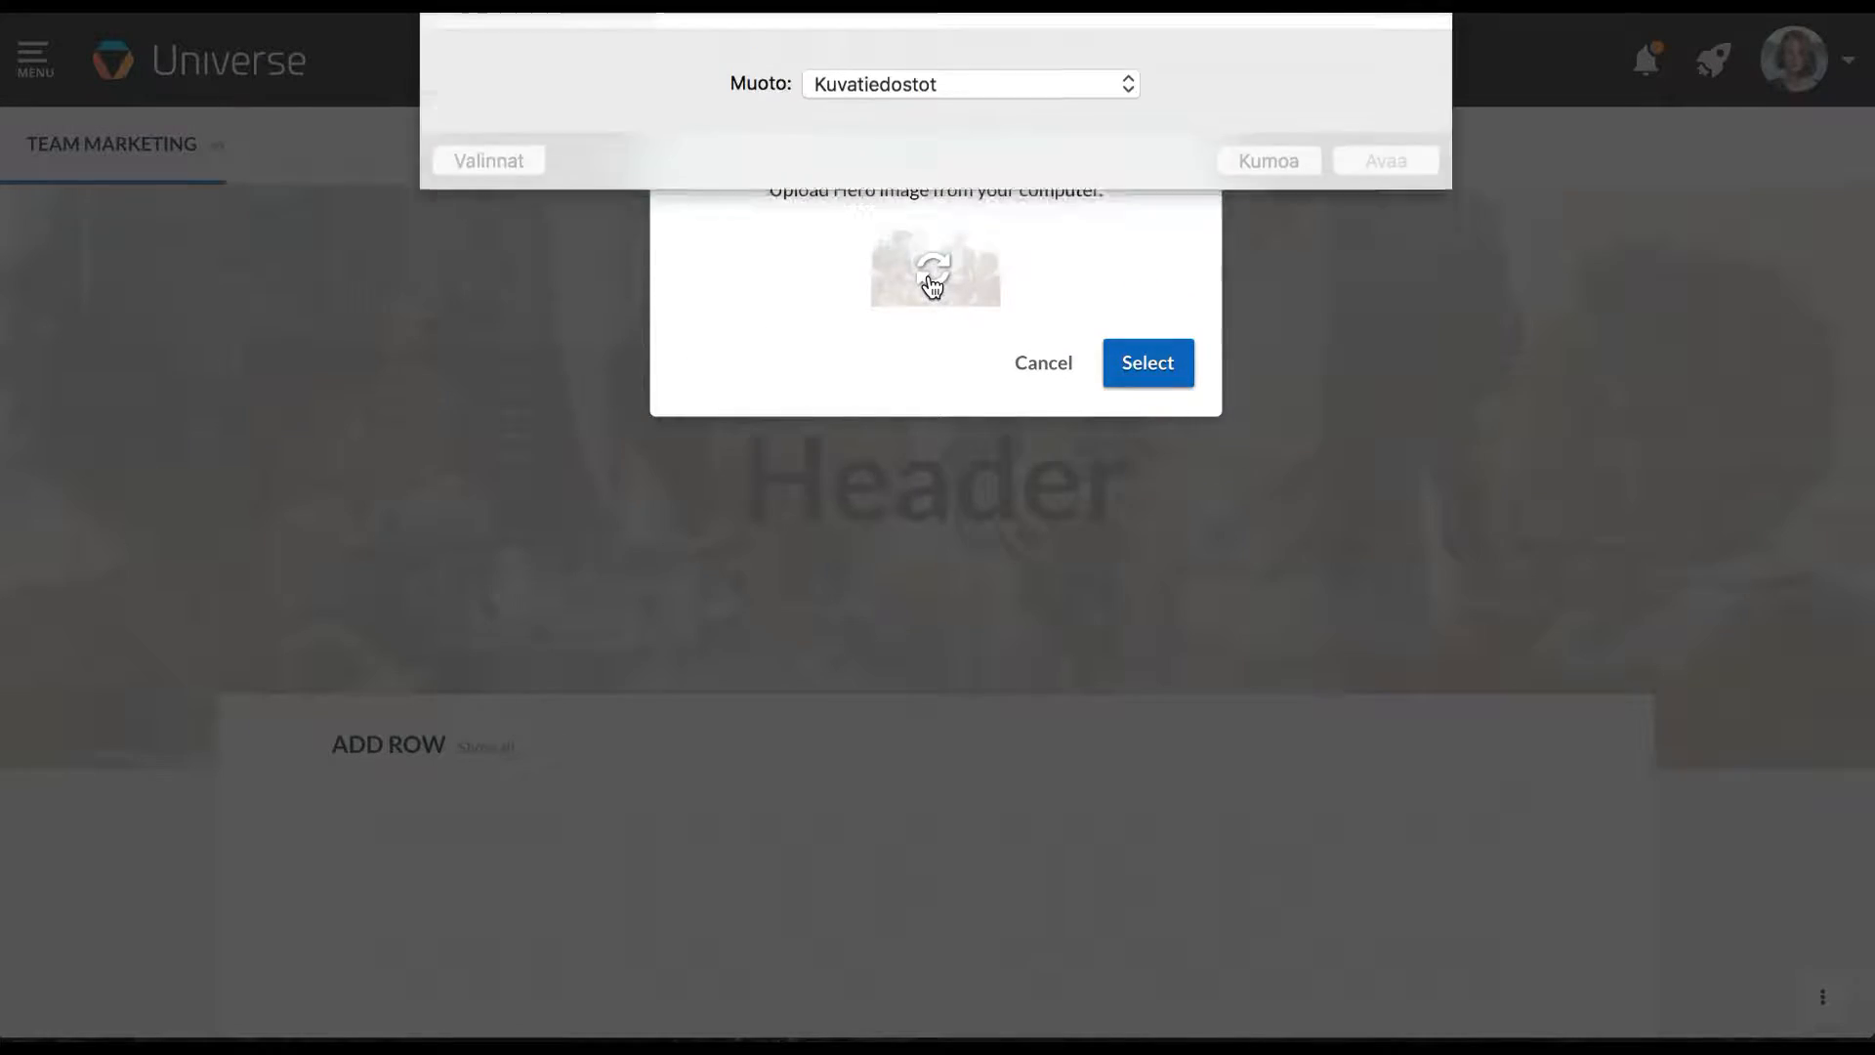
scroll(859, 281, "up", 2)
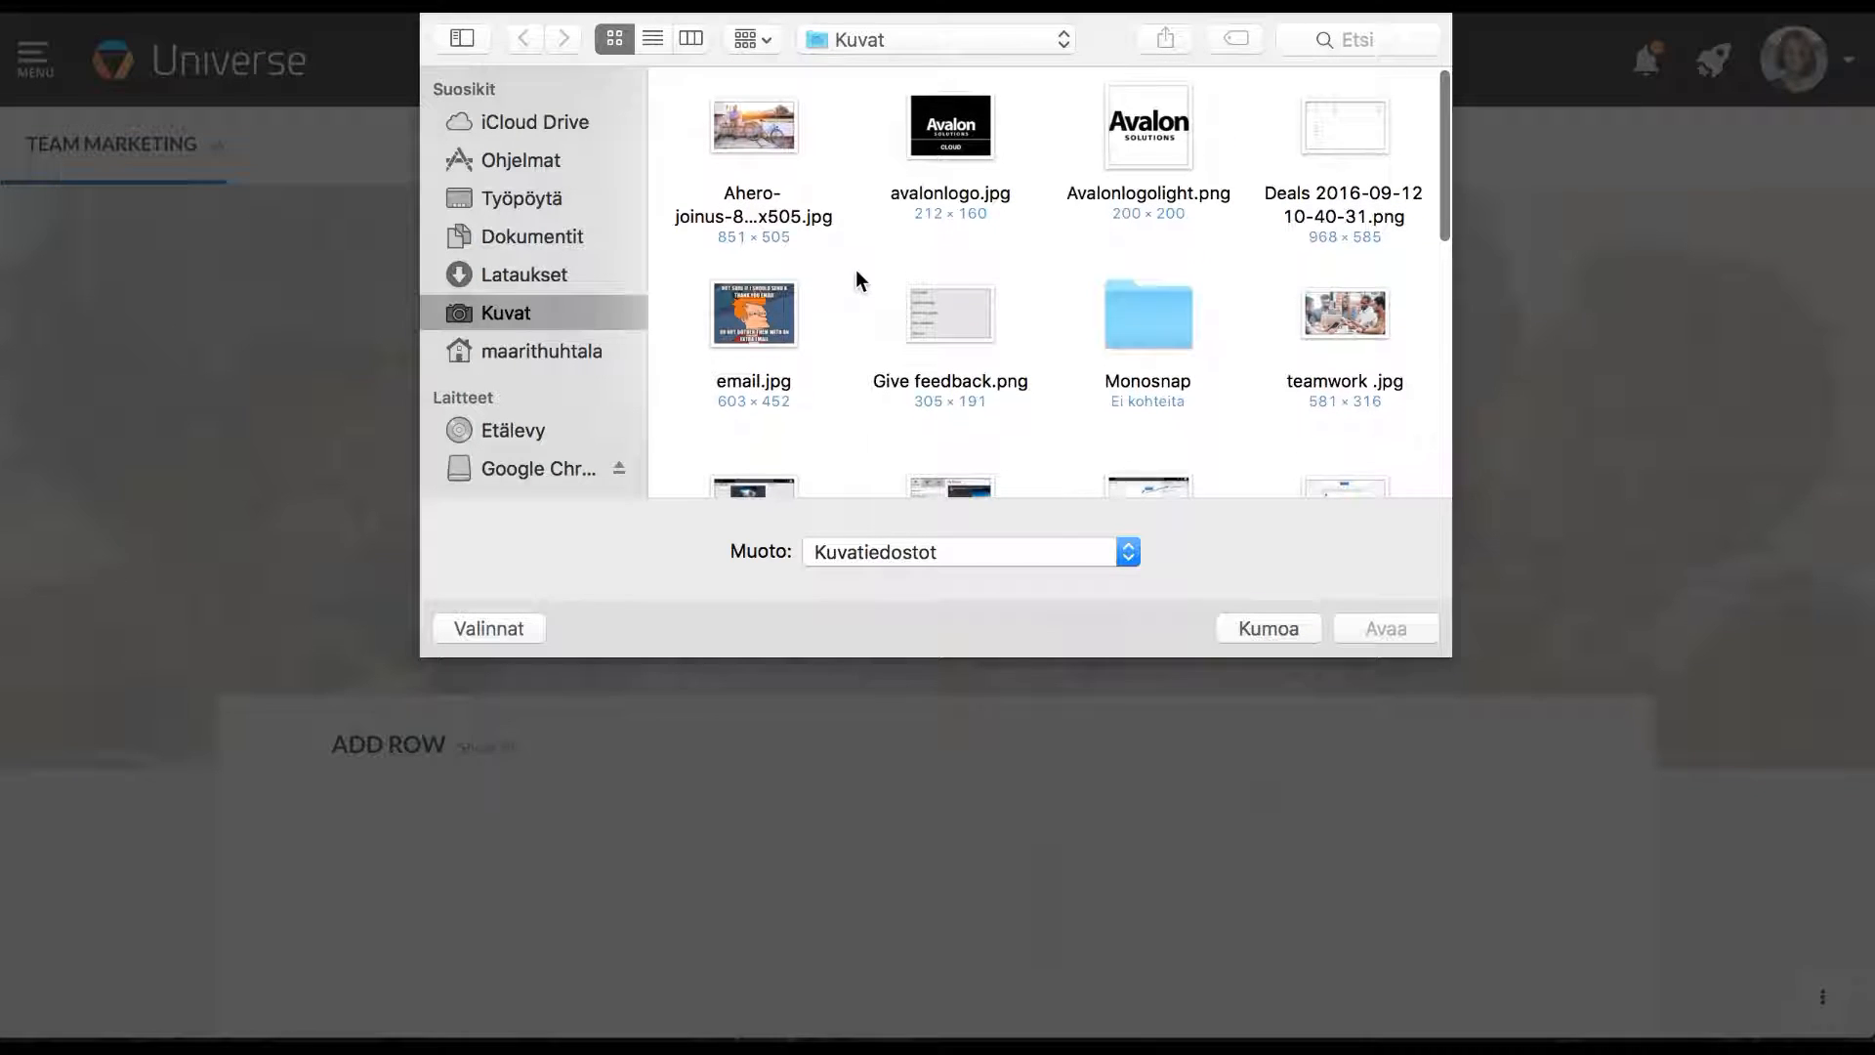
left_click(771, 131)
left_click(1381, 629)
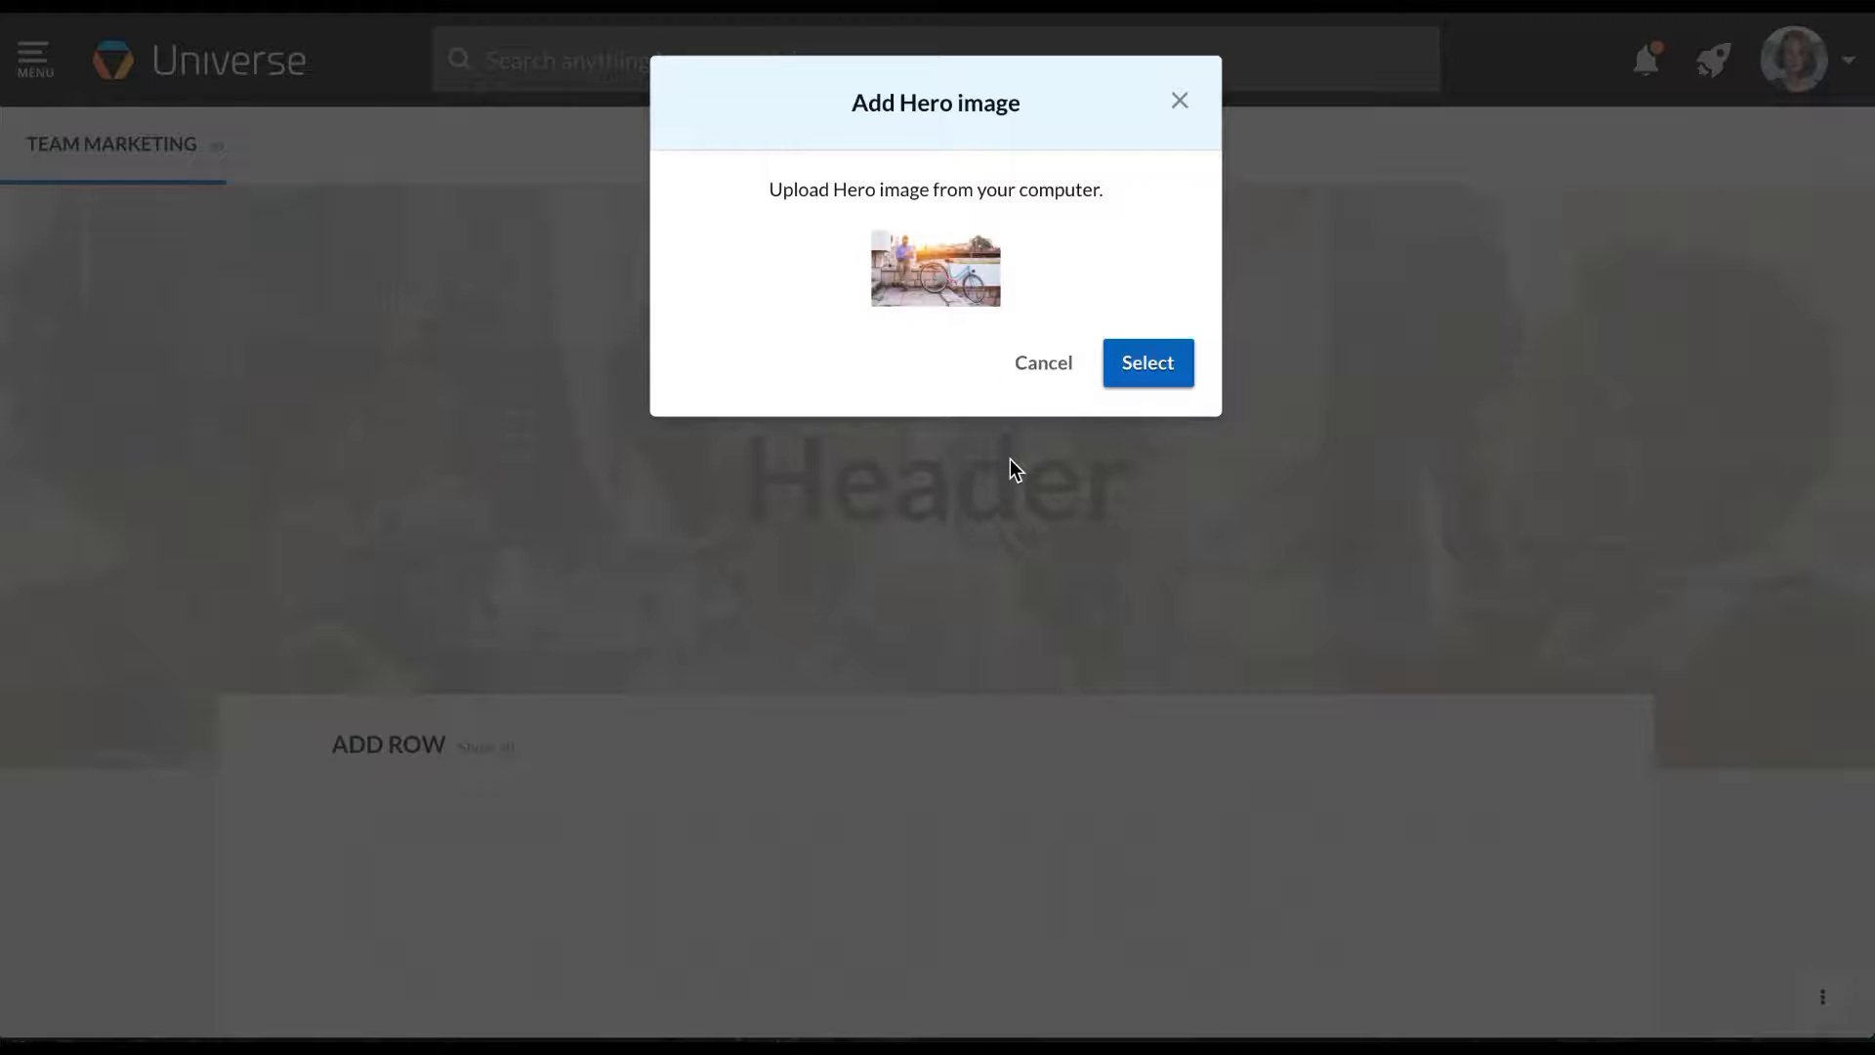
left_click(1158, 363)
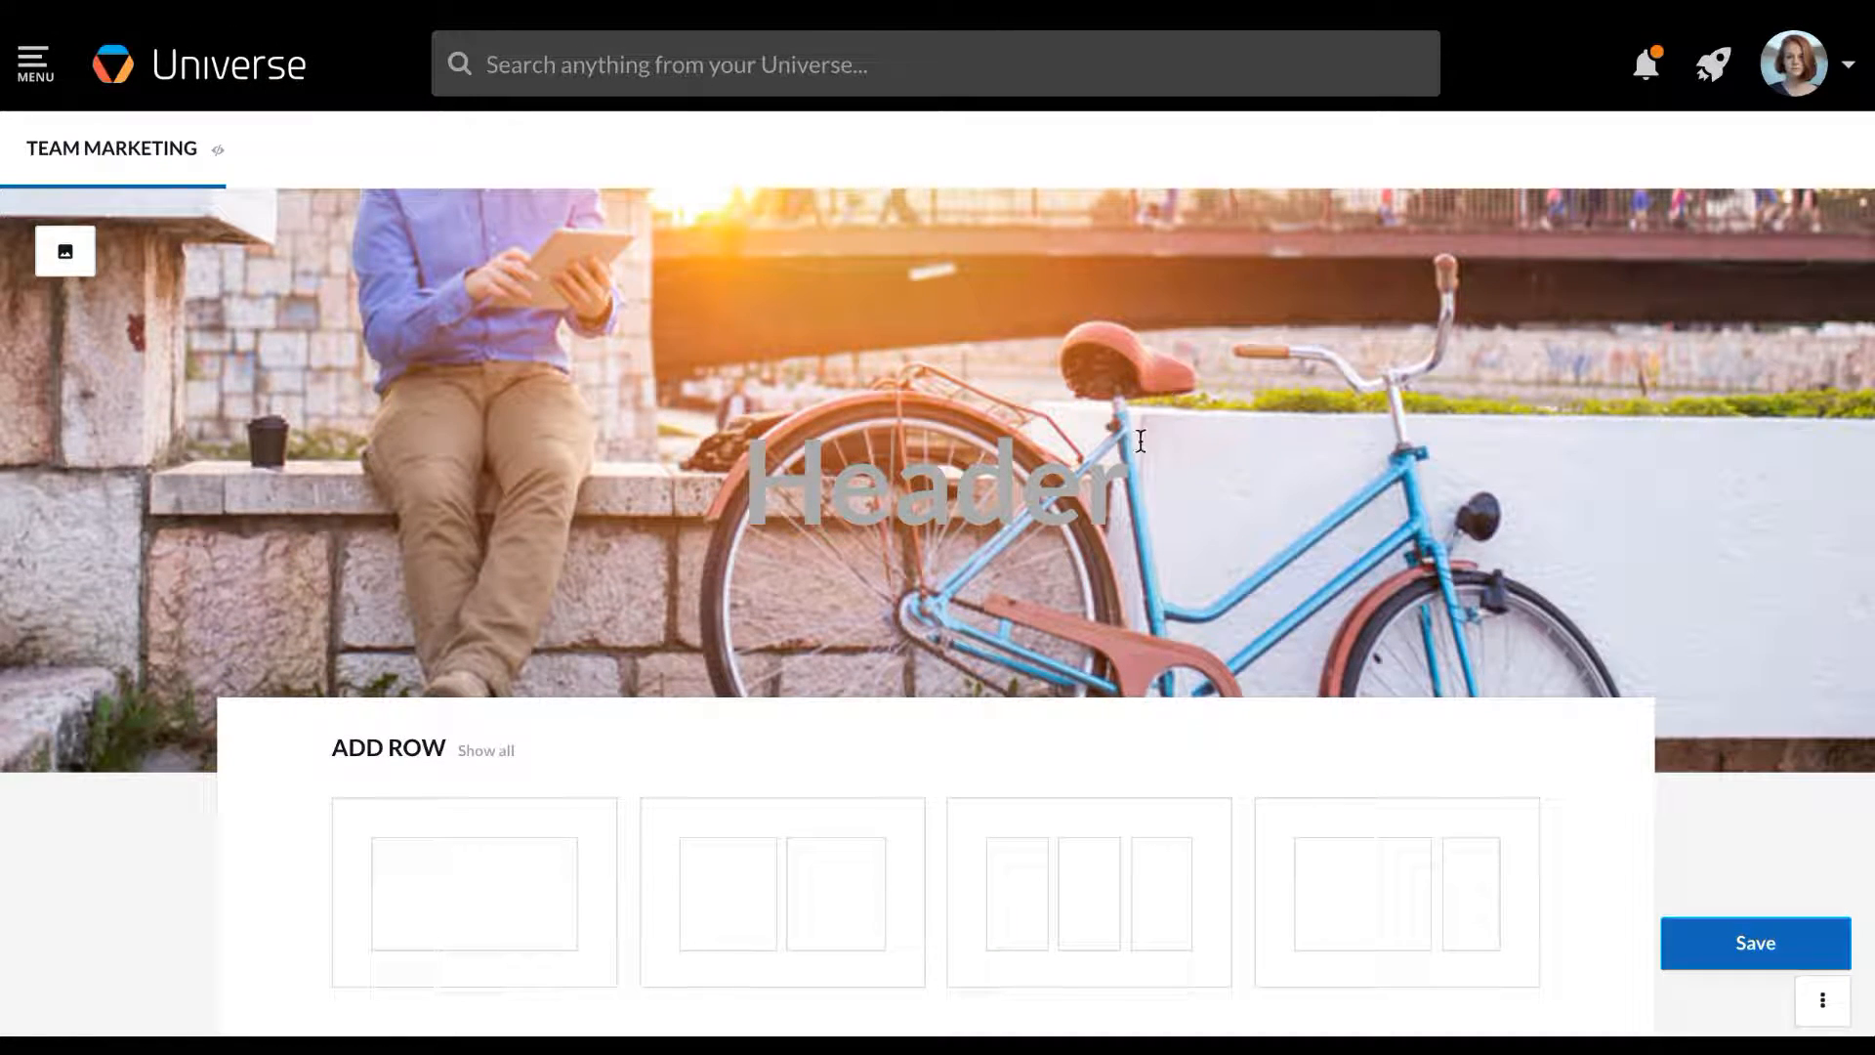
Enter "Marketing" as the header text over the hero image and save the page
left_click(1117, 488)
type("Marketing")
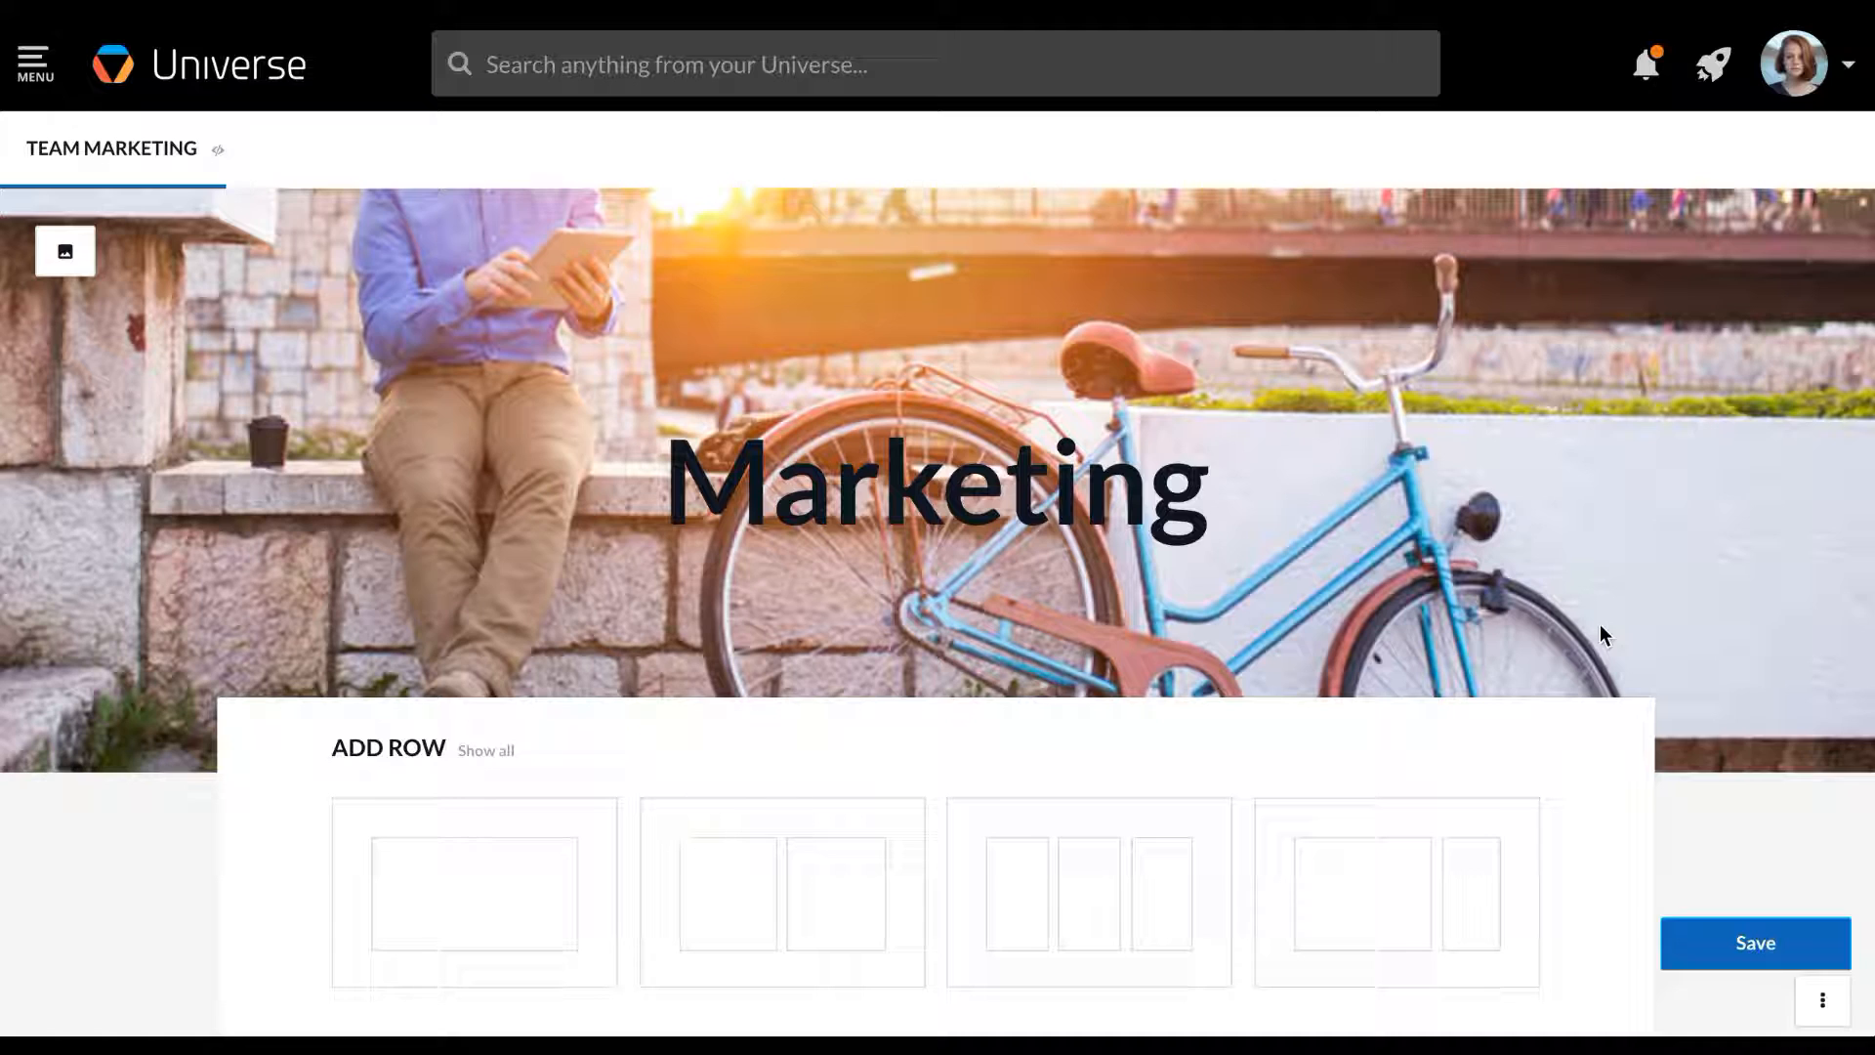
mouse_move(1744, 943)
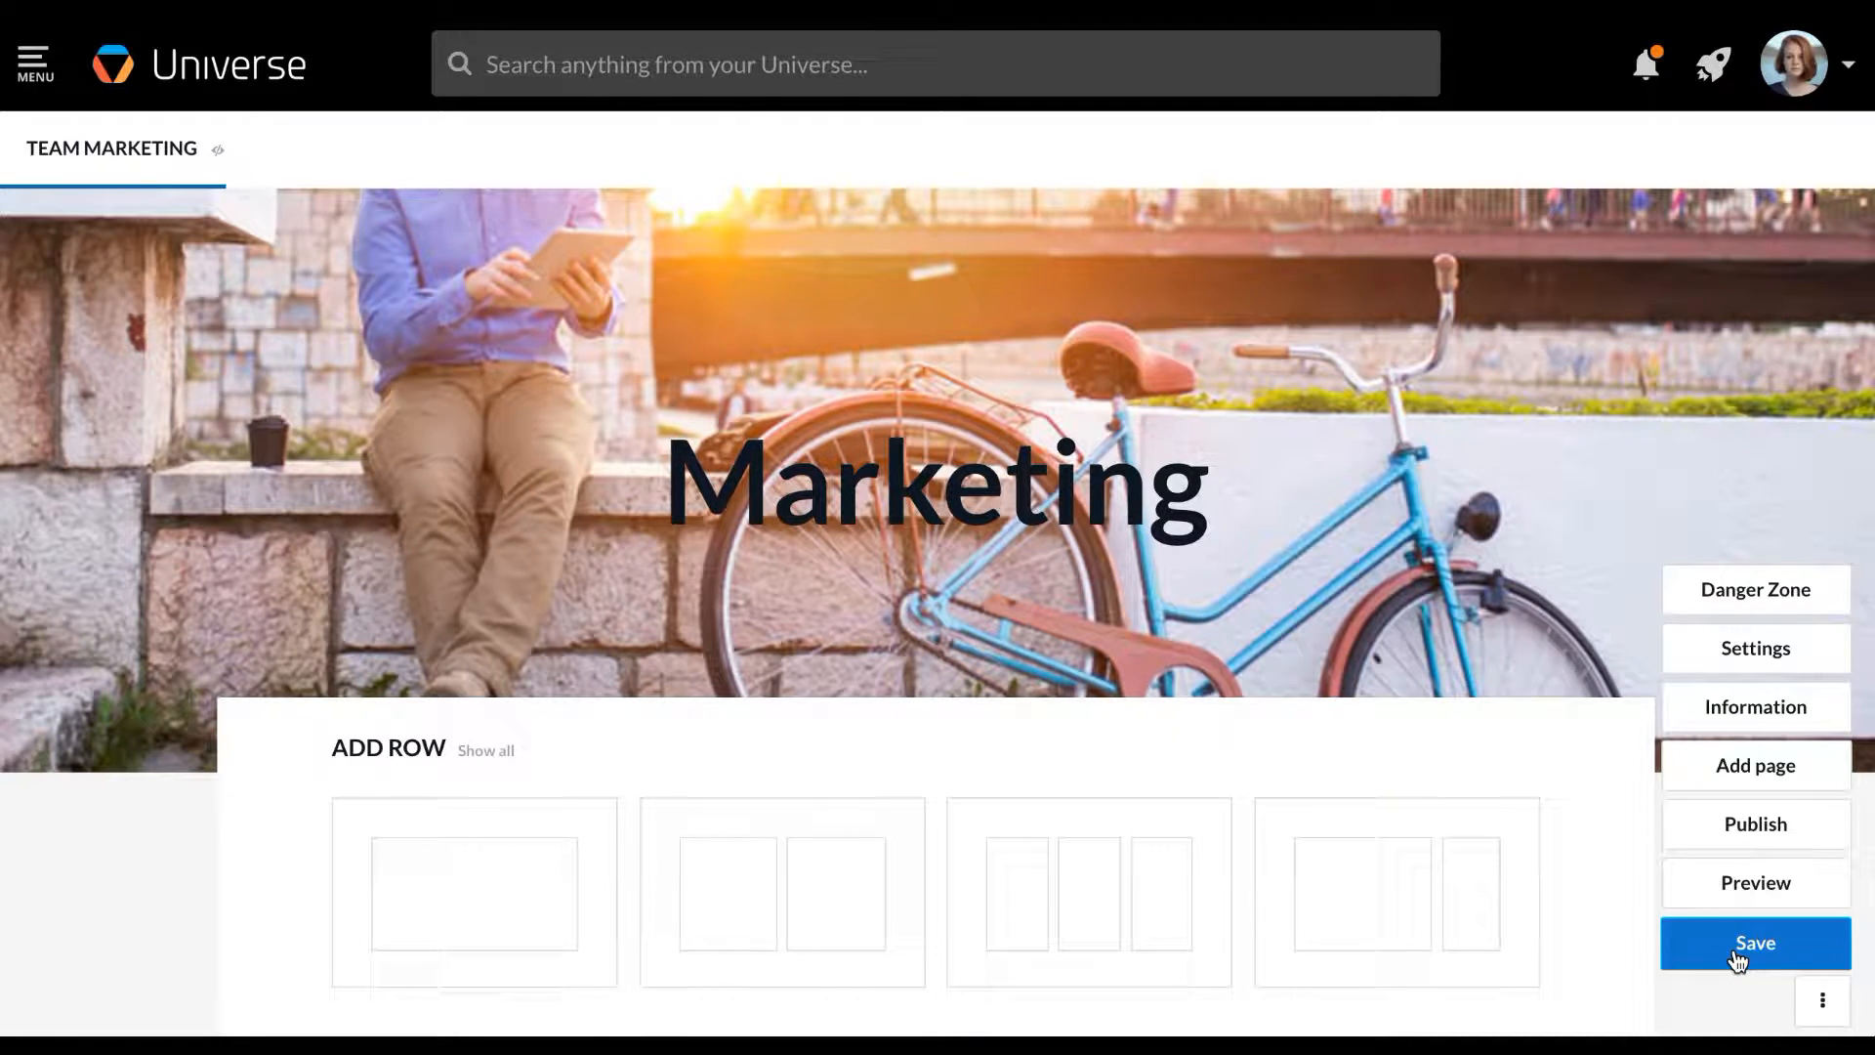
left_click(1734, 955)
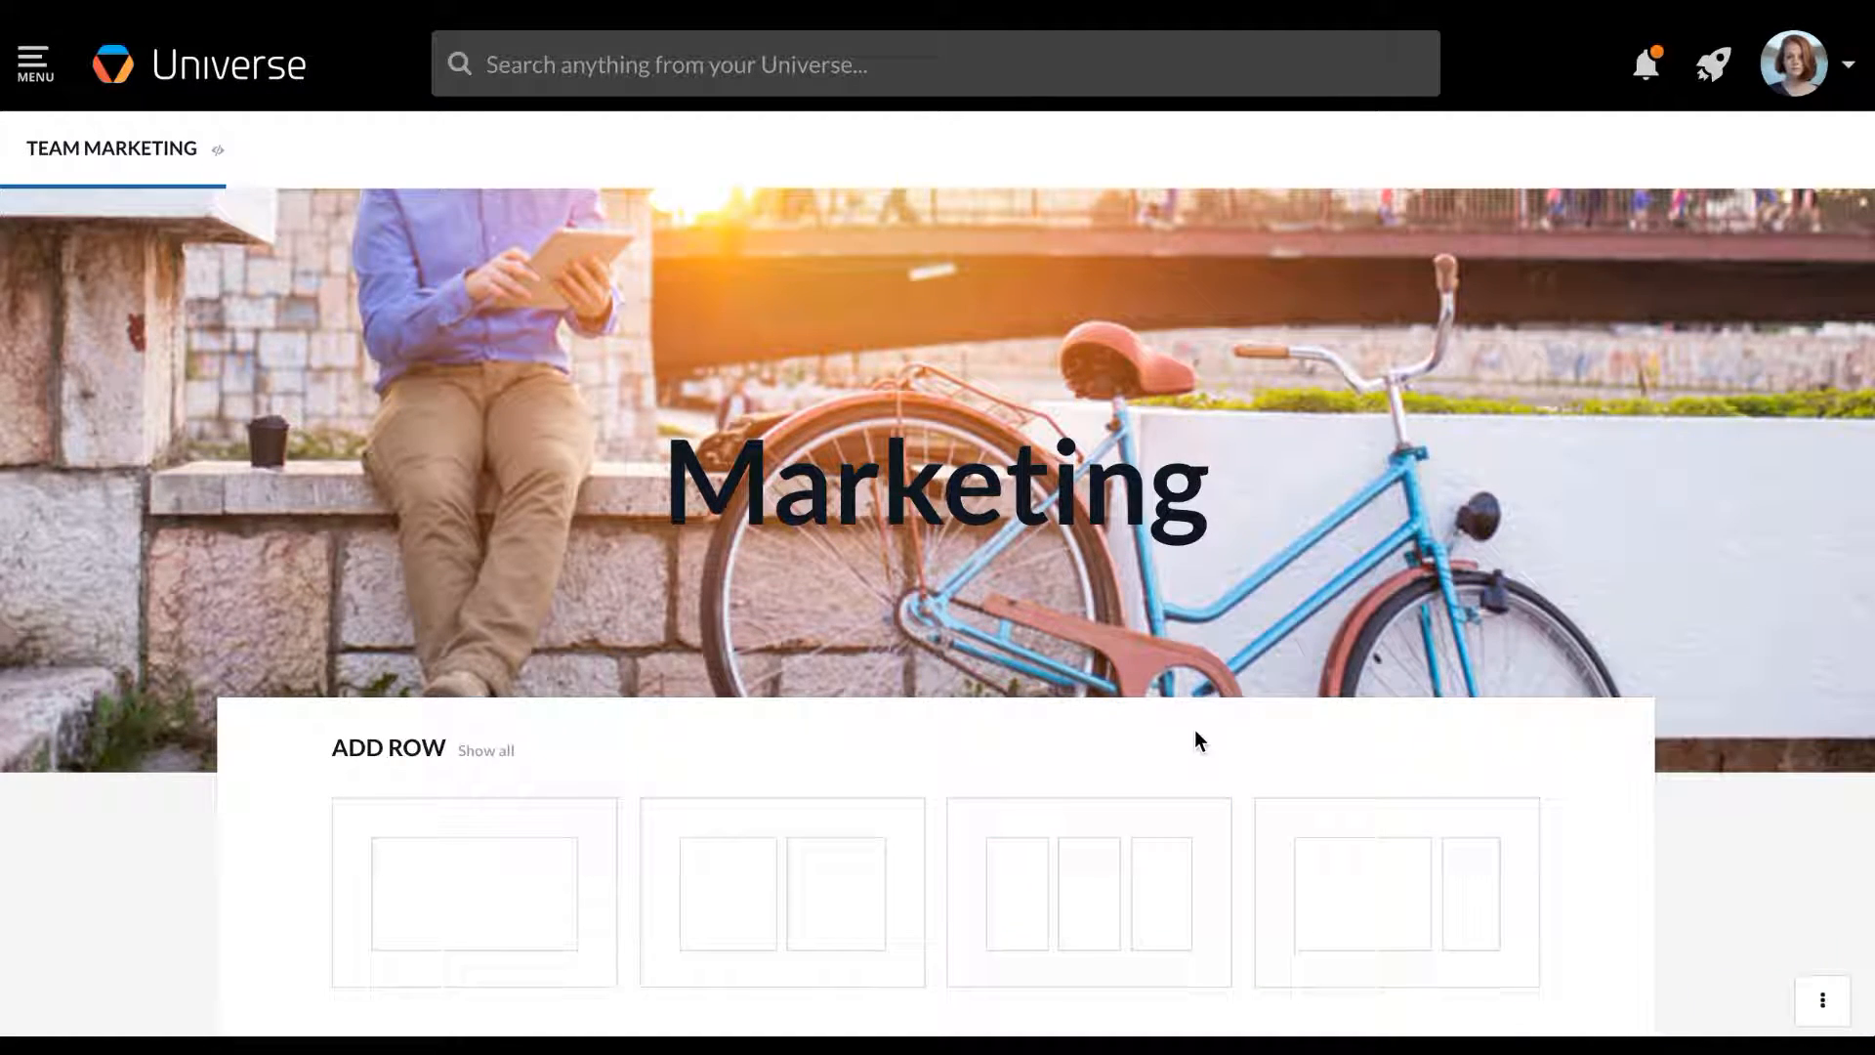
Add a two-column row and fill its first column with a Text widget holding the "Welcome to the Marketing Pages!" introduction
scroll(1196, 734, "down", 2)
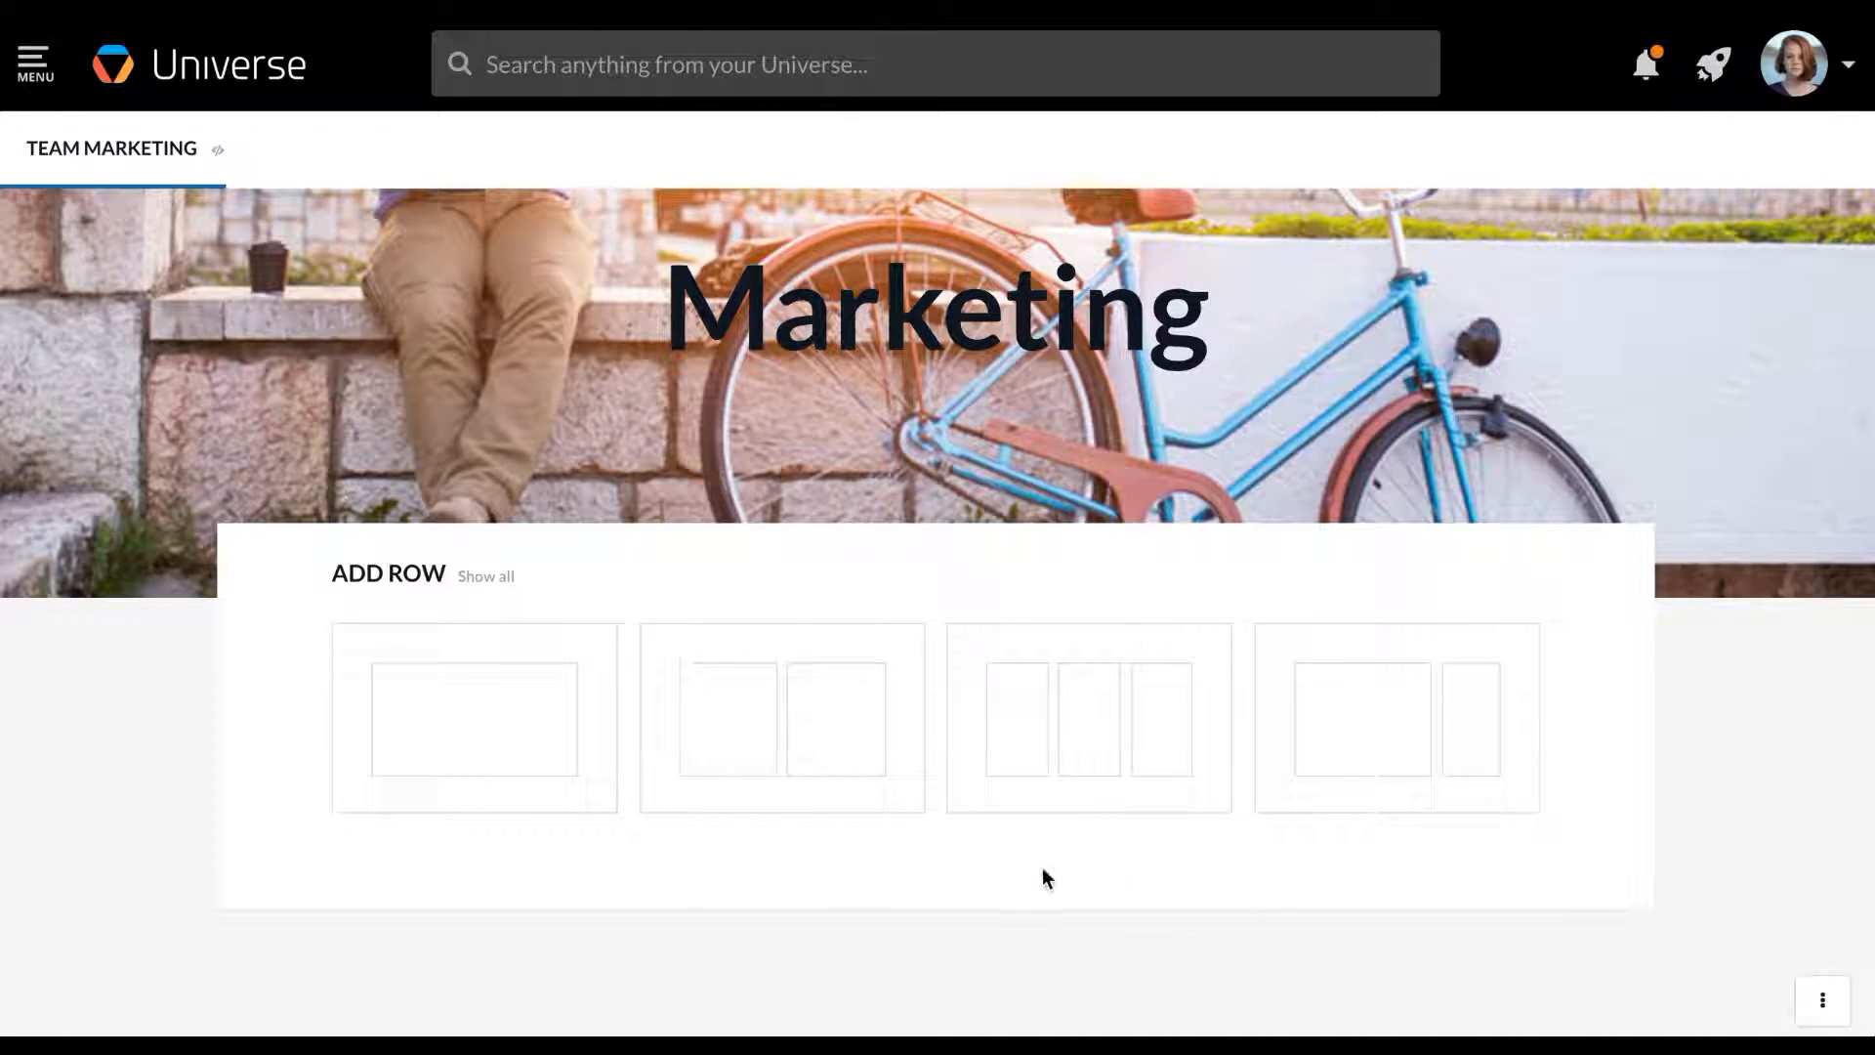
left_click(825, 732)
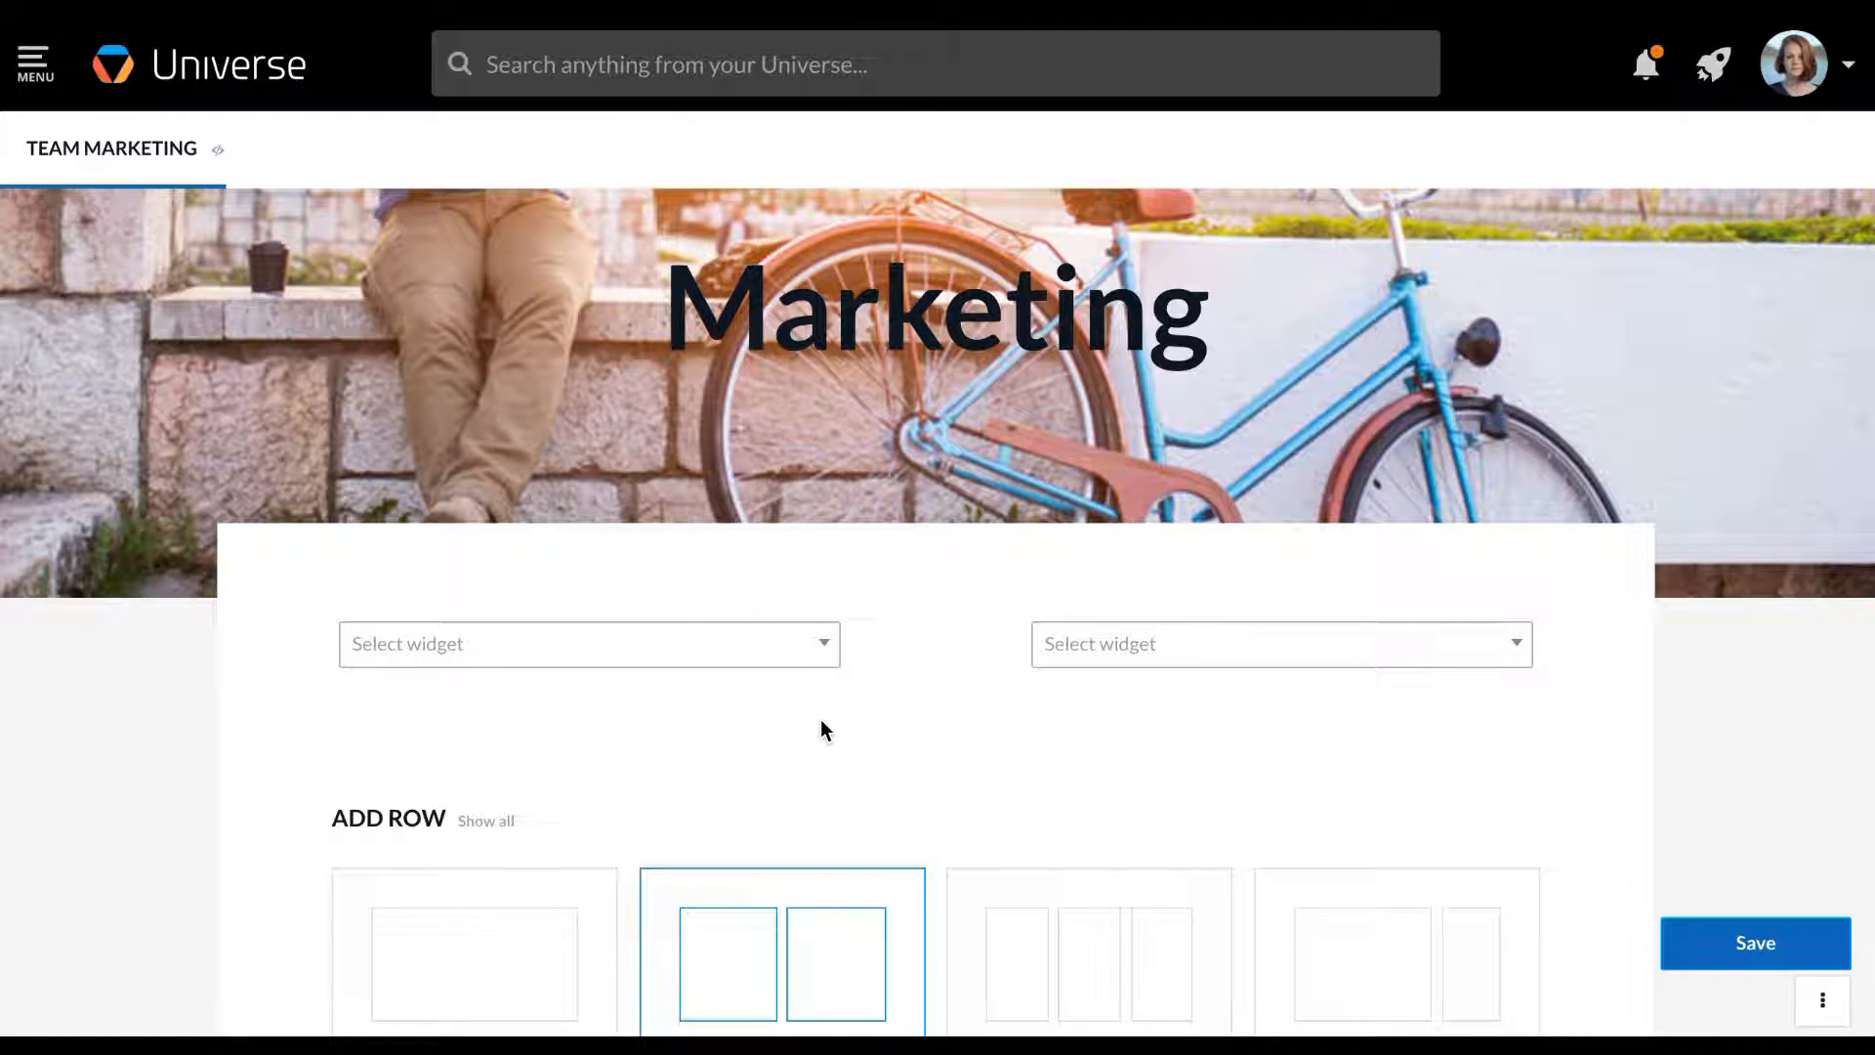
left_click(823, 646)
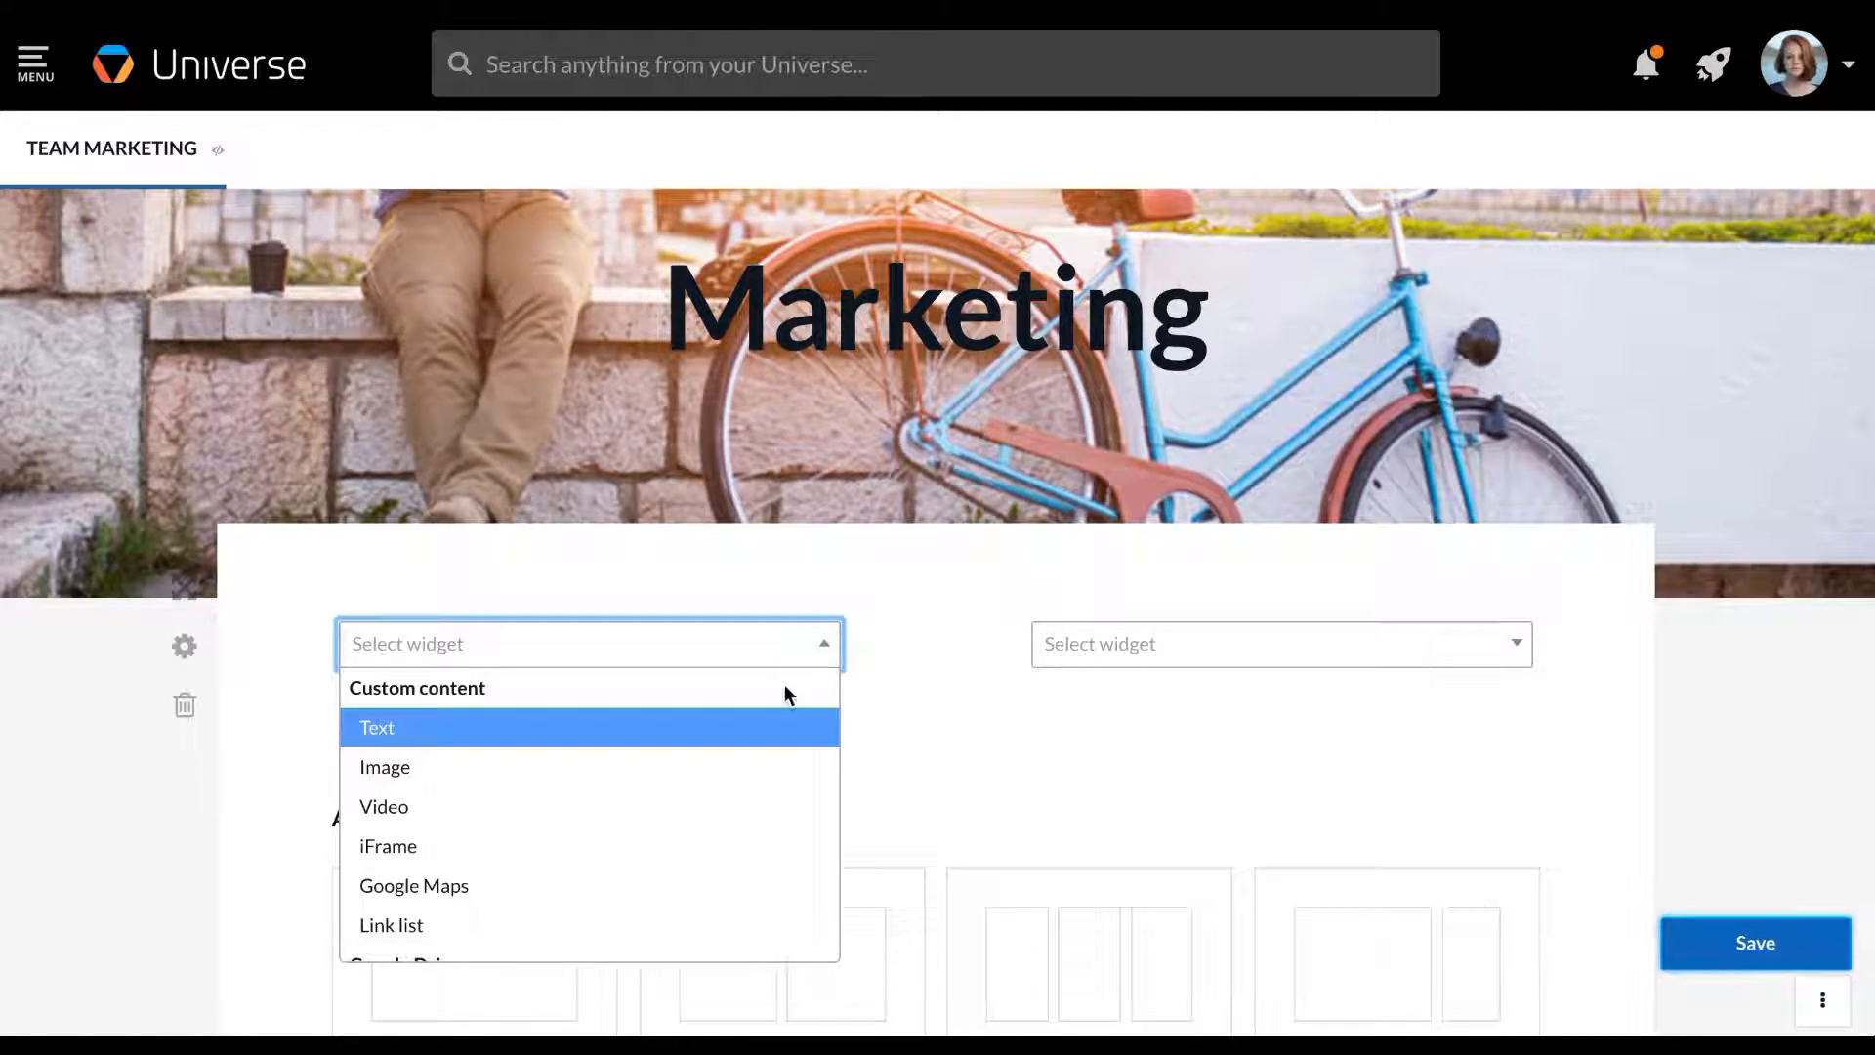
left_click(771, 734)
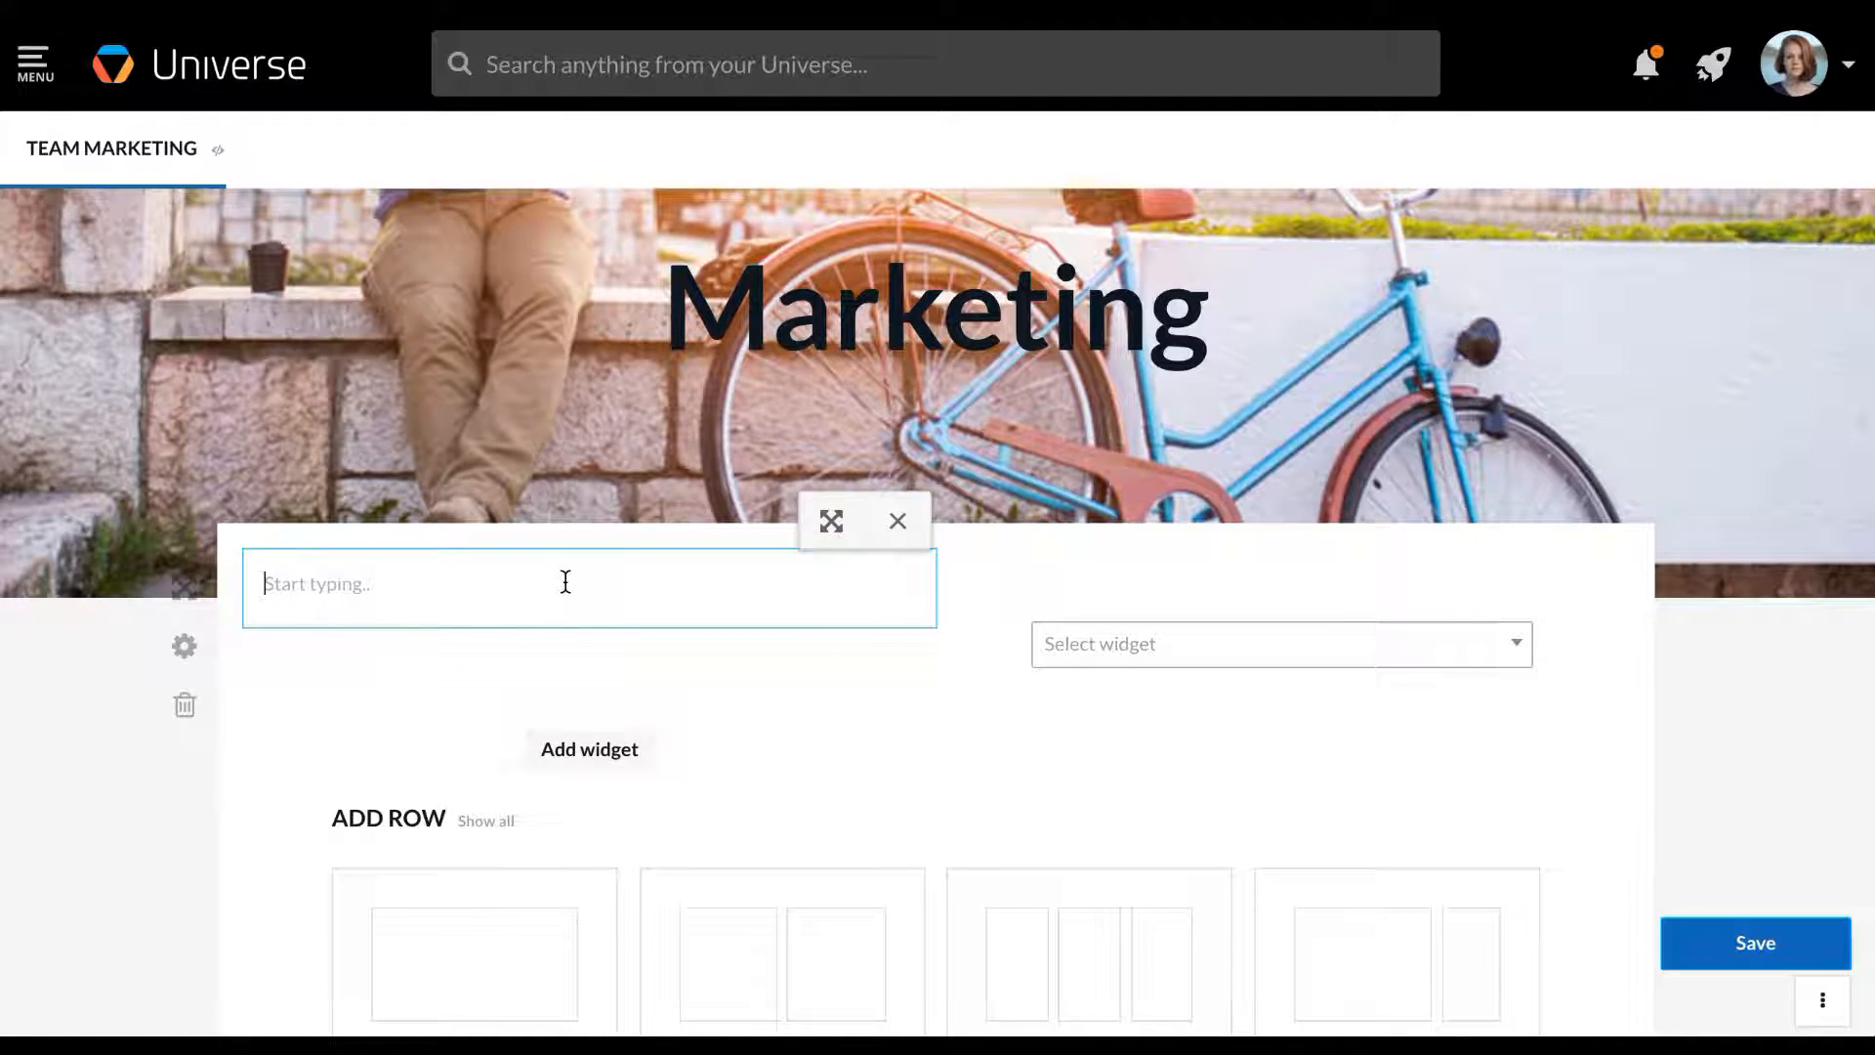
type("Welcome to the Marketing Pages!  It’s our job to promote the company and our mission. We help create and maintain the face of our business and coordinate and produce all the materials we use to represent it.  We’re here to help make sure that everything we do presents us in a positive light and makes our brand better with every engagement.  Here, you’ll find everything from the latest marketing-related news and details of our strategy for the coming year, to handy templates for your sales presentations. Check our brand guidelines to help you create sharp-looking materials that are on-brand and on-message, and get familiar with our PR guides for anyone representing the company at events or via the media.  Questions? Ask them here, don’t be shy!")
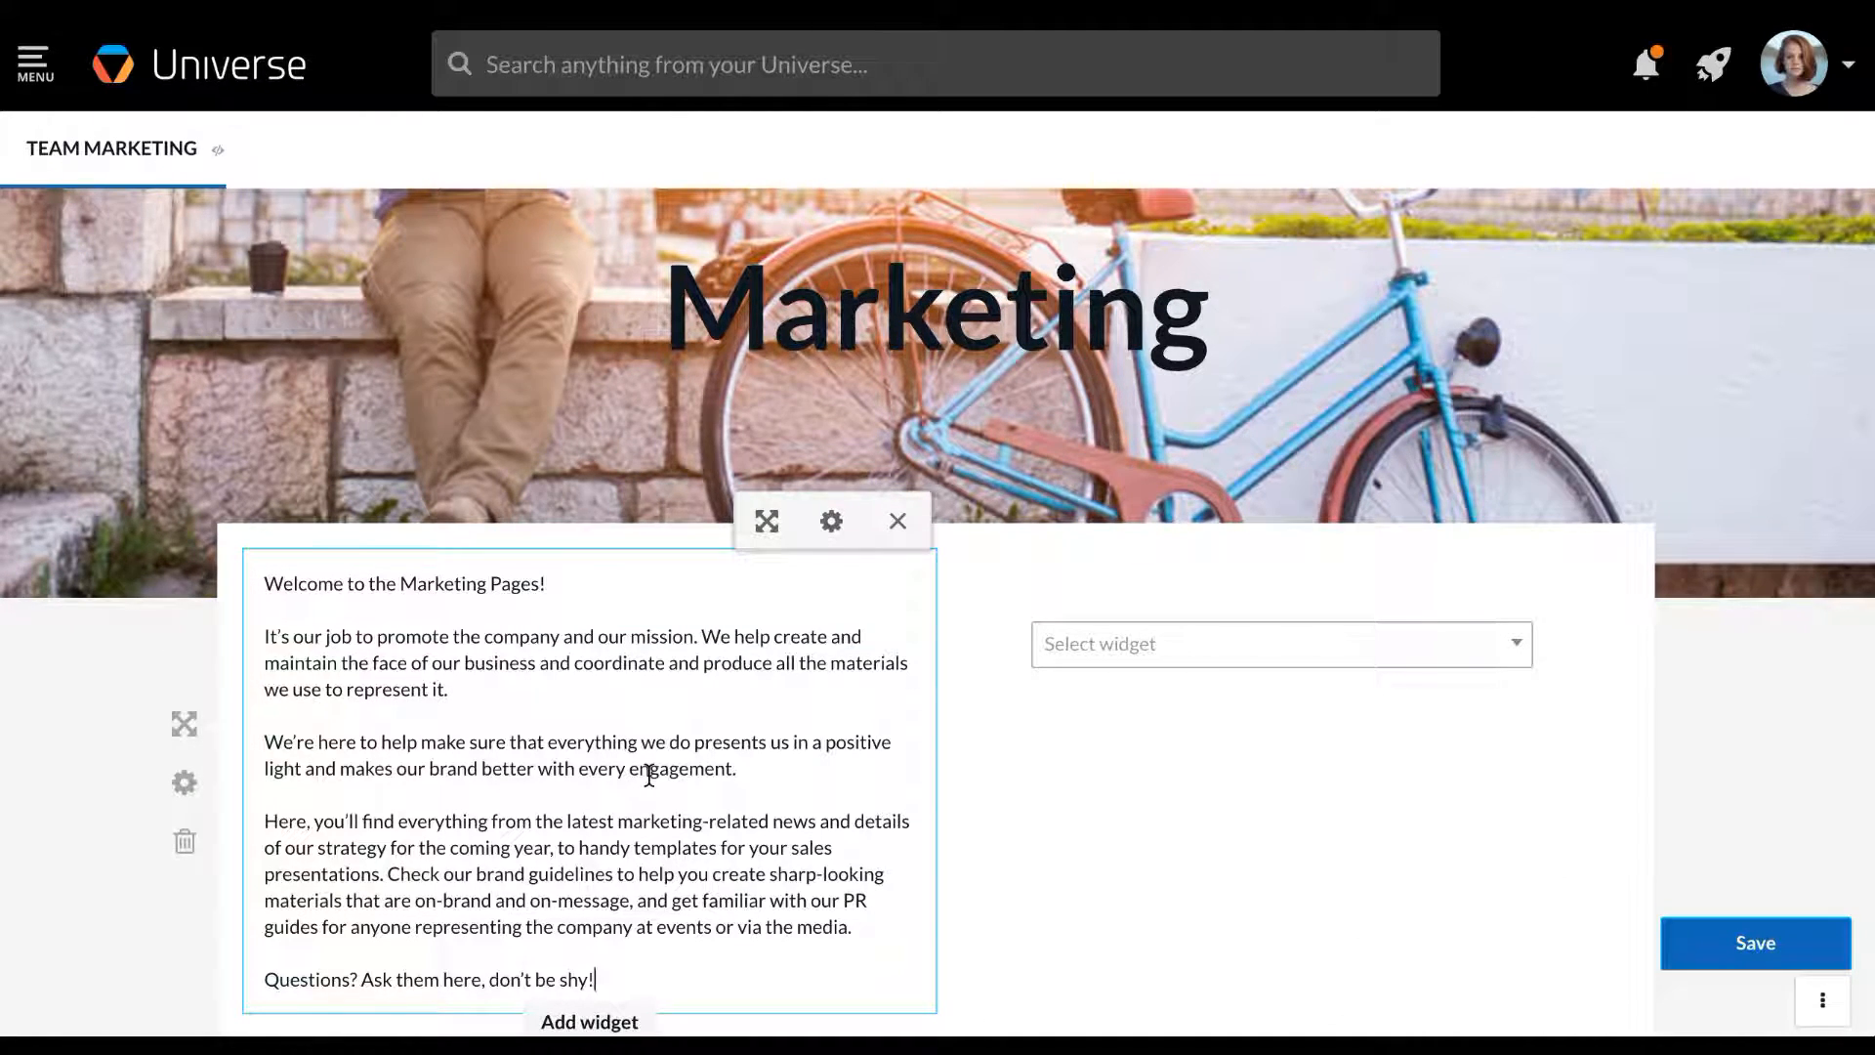
Format the line "Welcome to the Marketing Pages!" in the text widget as a heading
left_click_drag(586, 589, 305, 558)
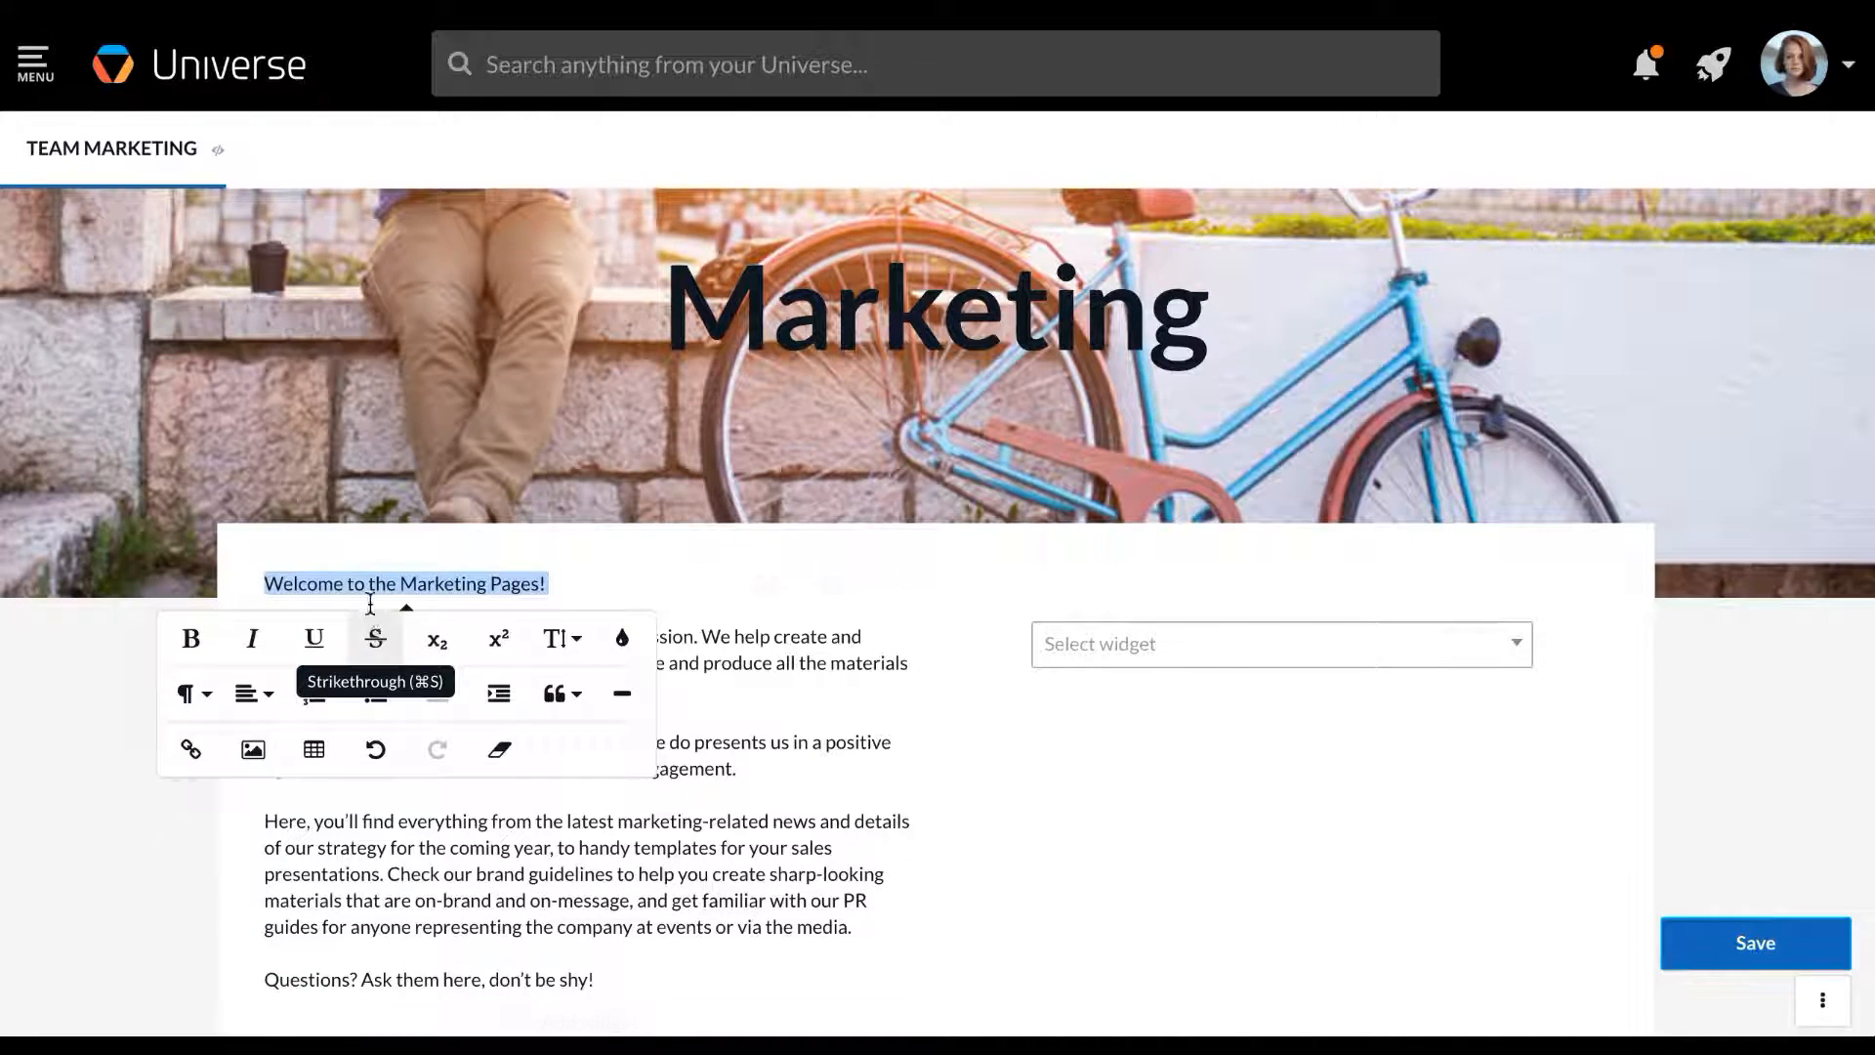
left_click(200, 695)
left_click(227, 803)
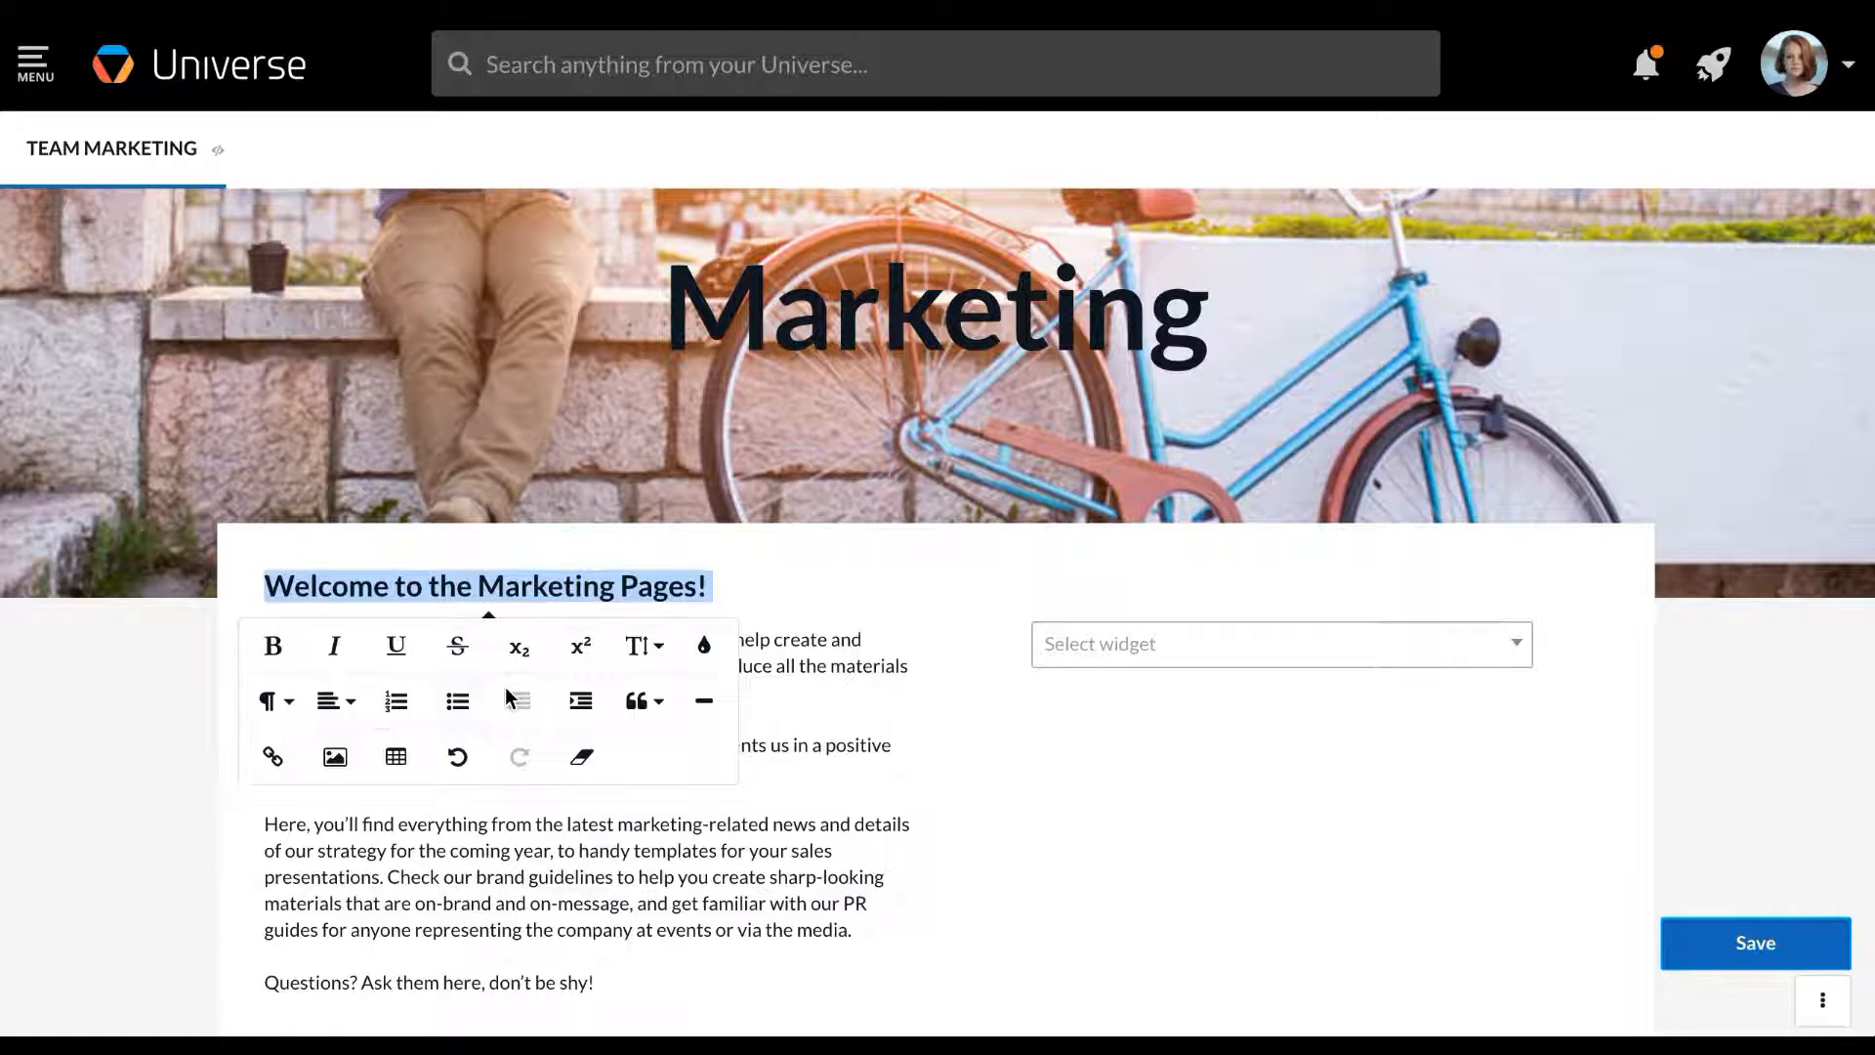
Colour the welcome heading's text coral and save the page
left_click(704, 646)
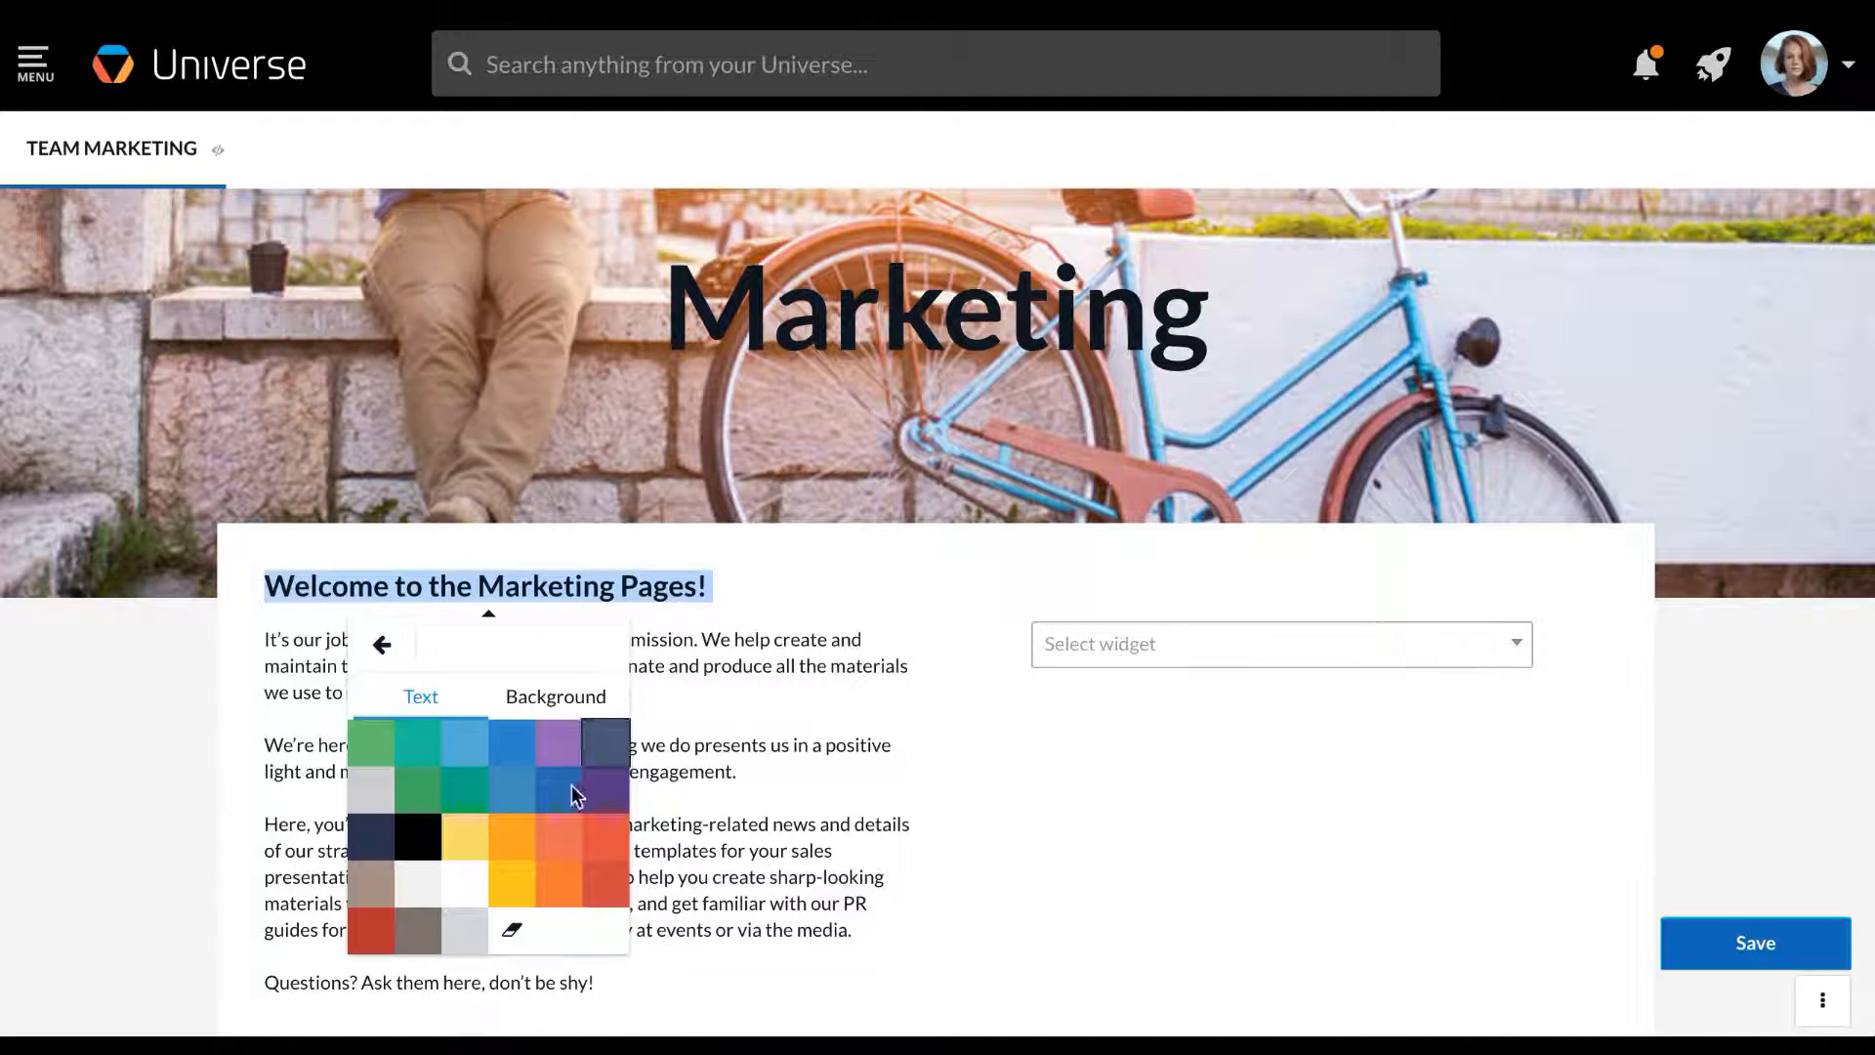
left_click(556, 841)
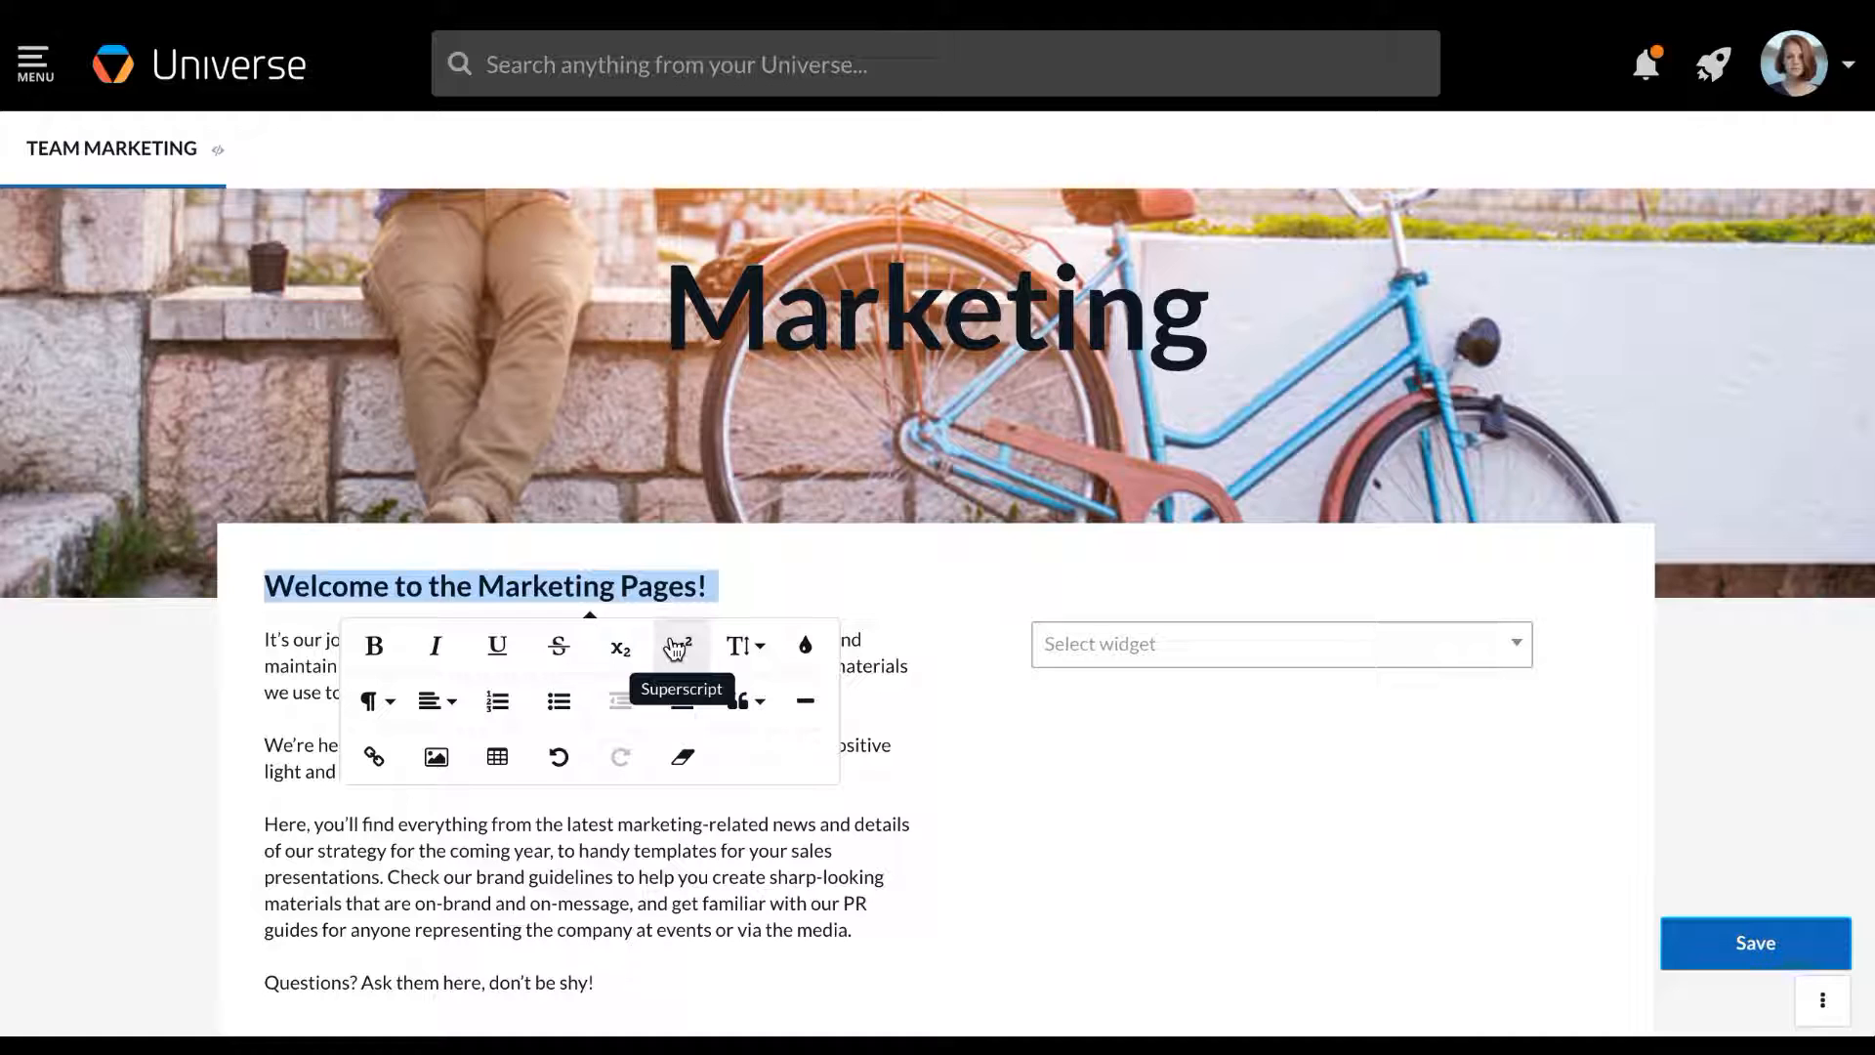
left_click(735, 598)
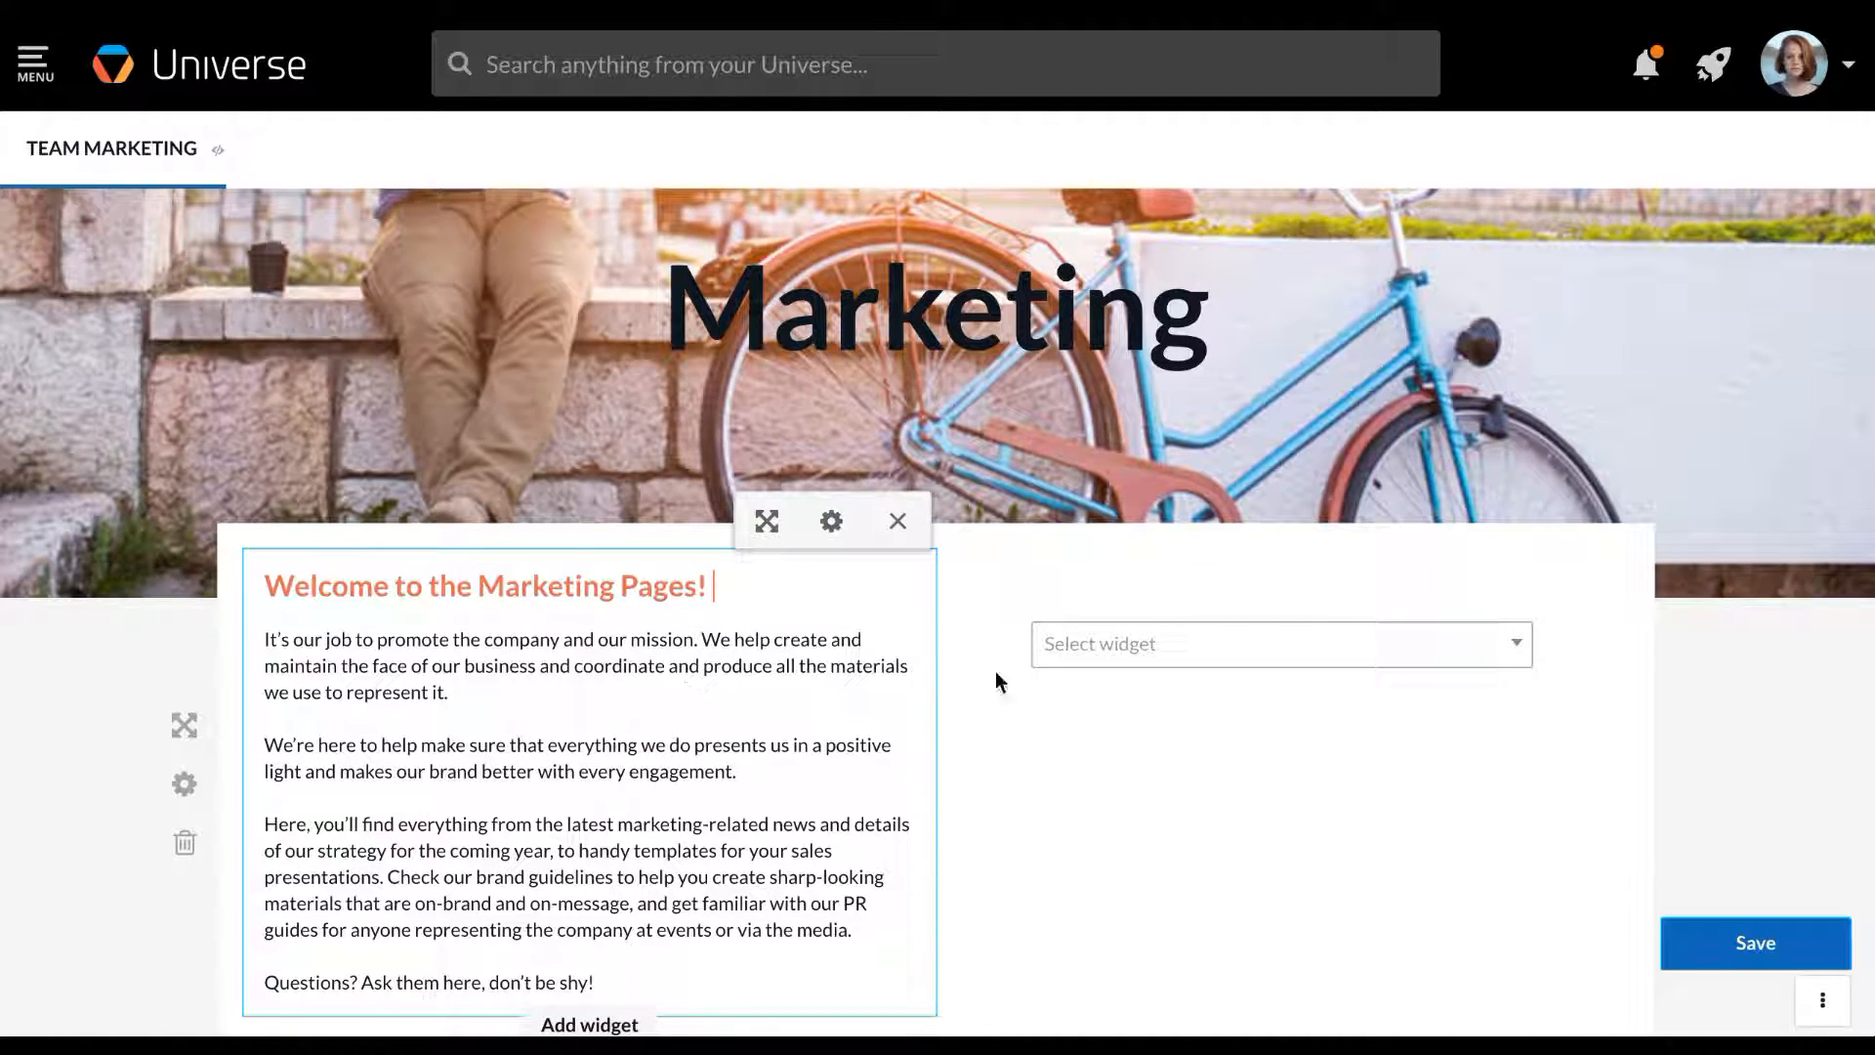
left_click(1681, 918)
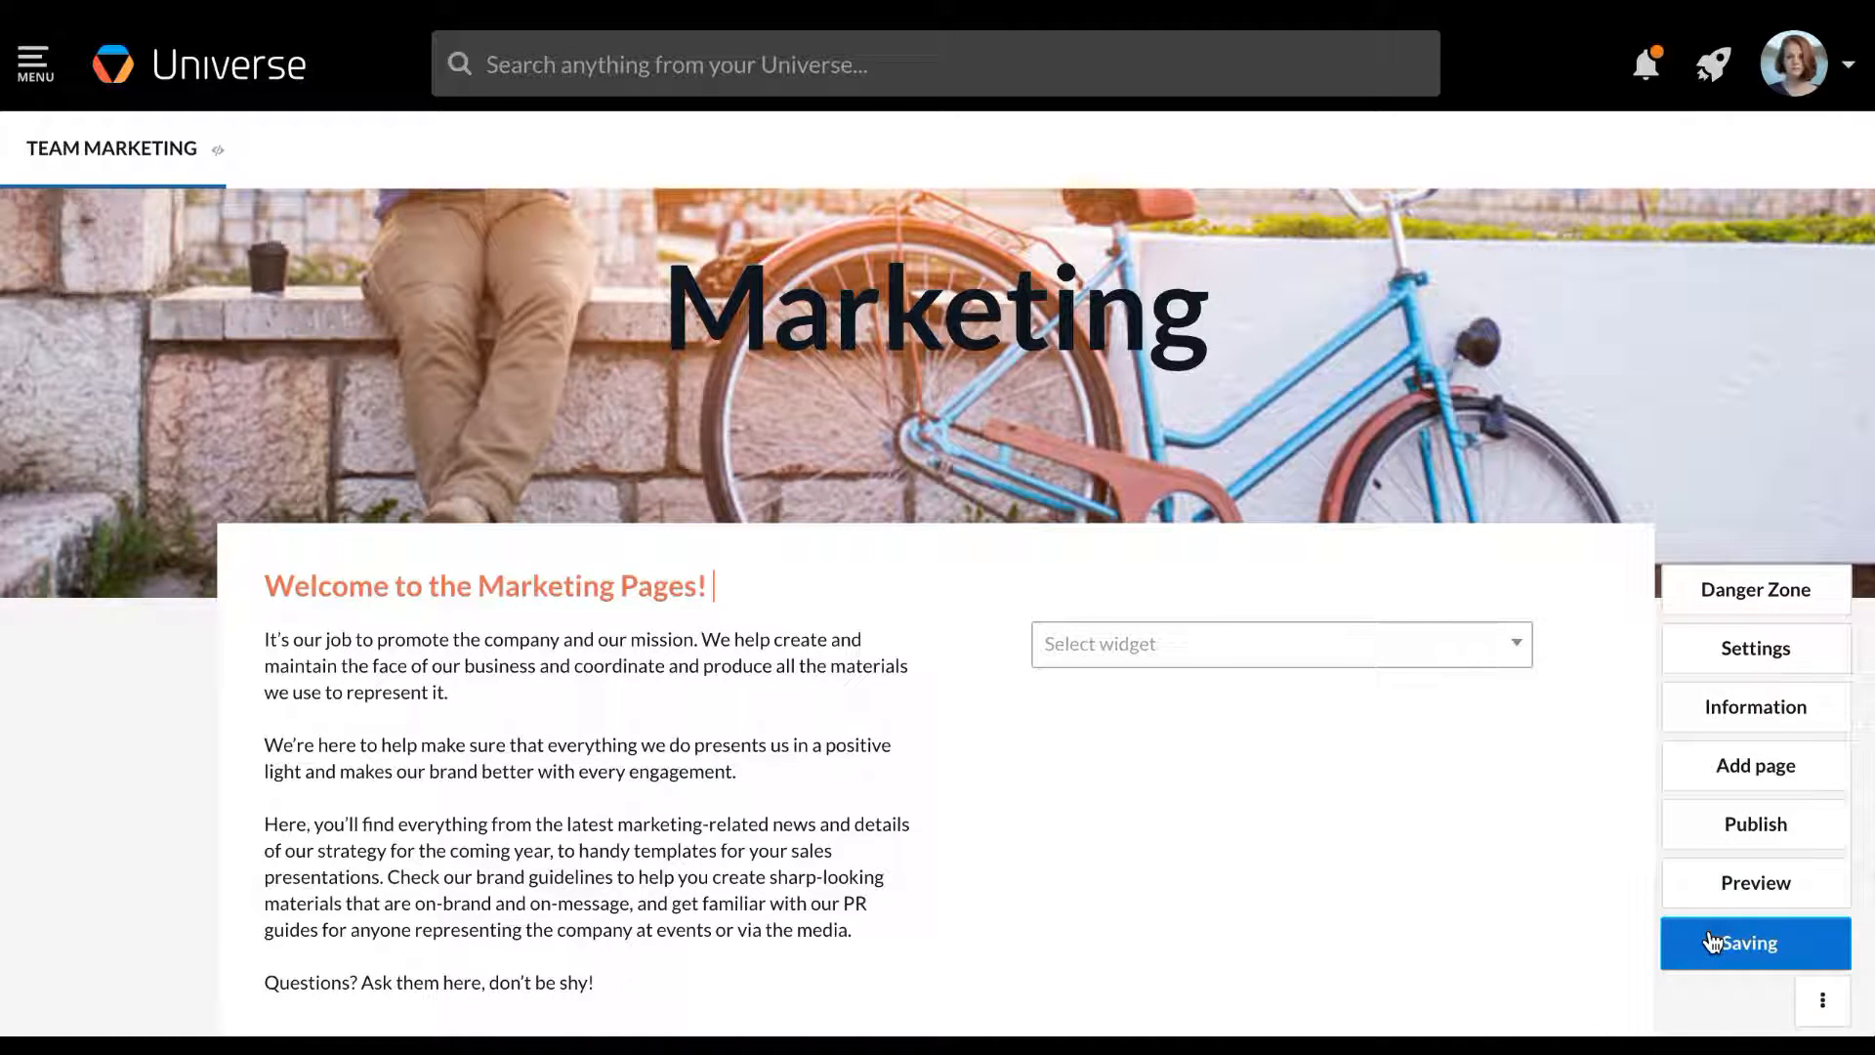
Change the page's background colour to a pale blue in the style settings and save the styles
left_click(1823, 1005)
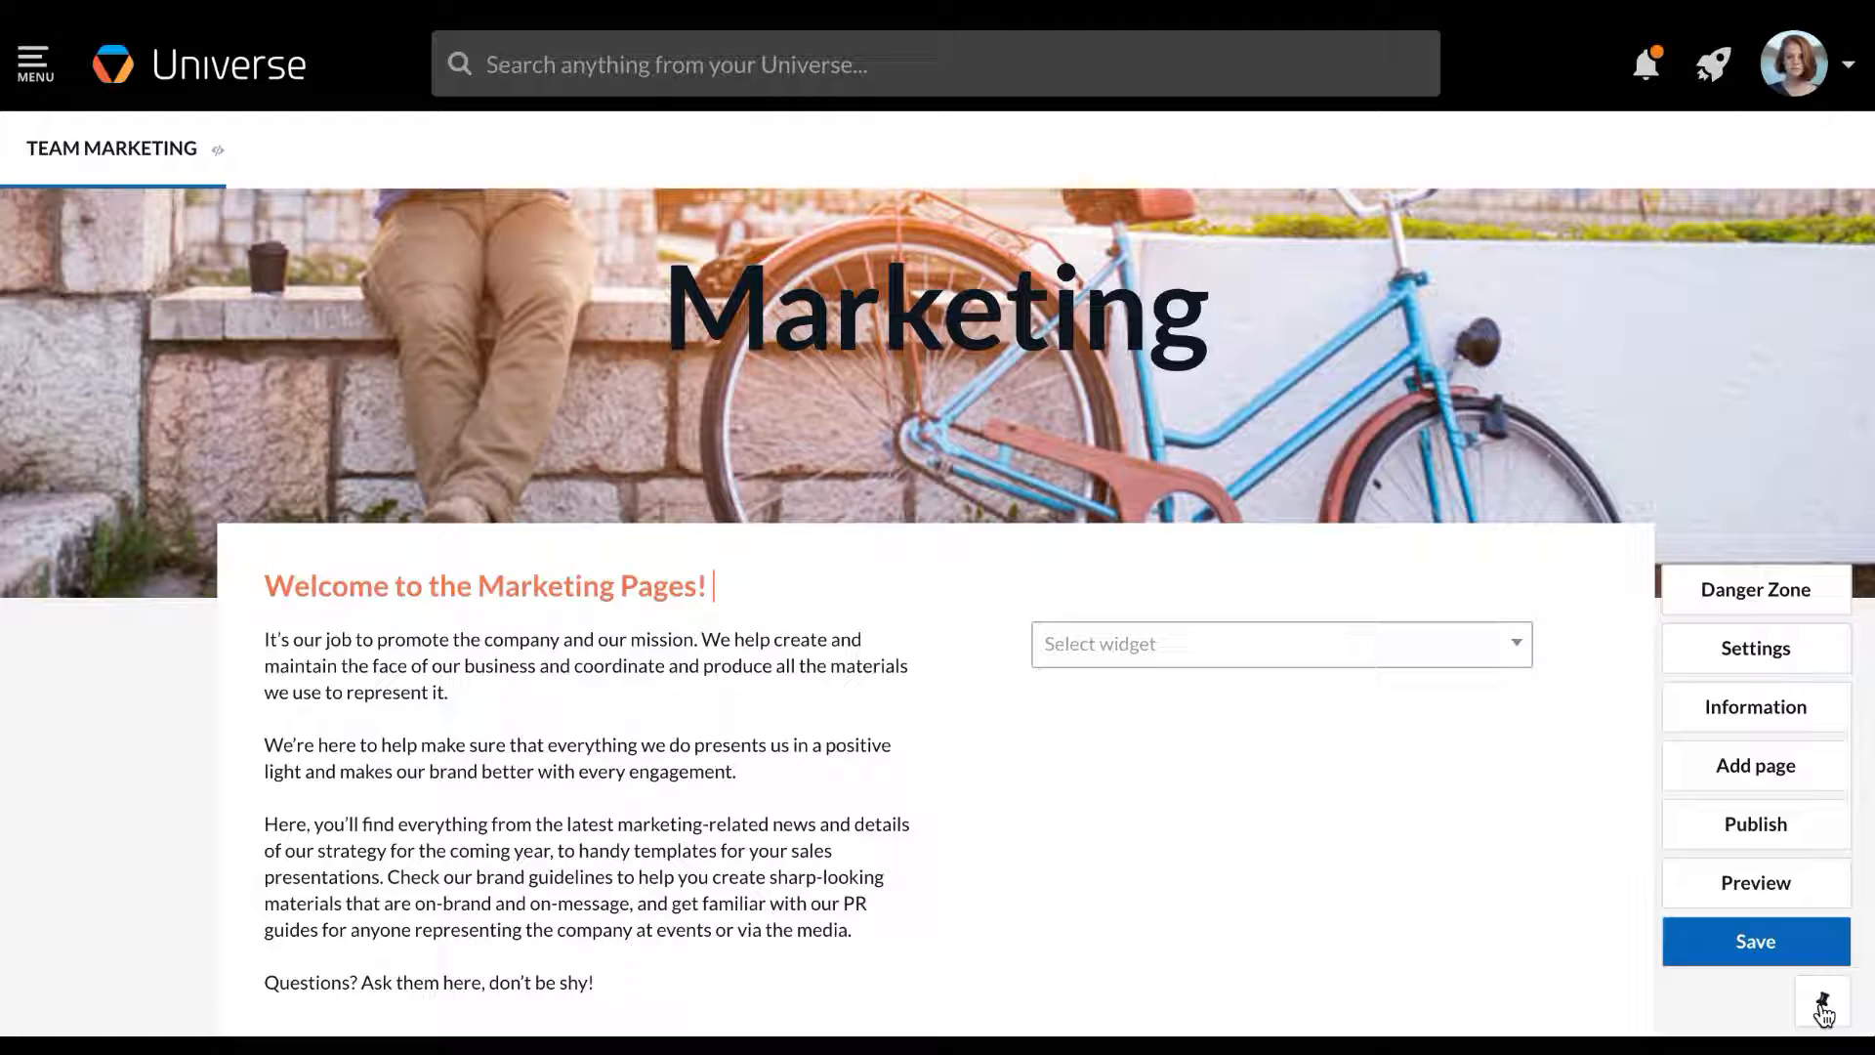
left_click(1790, 645)
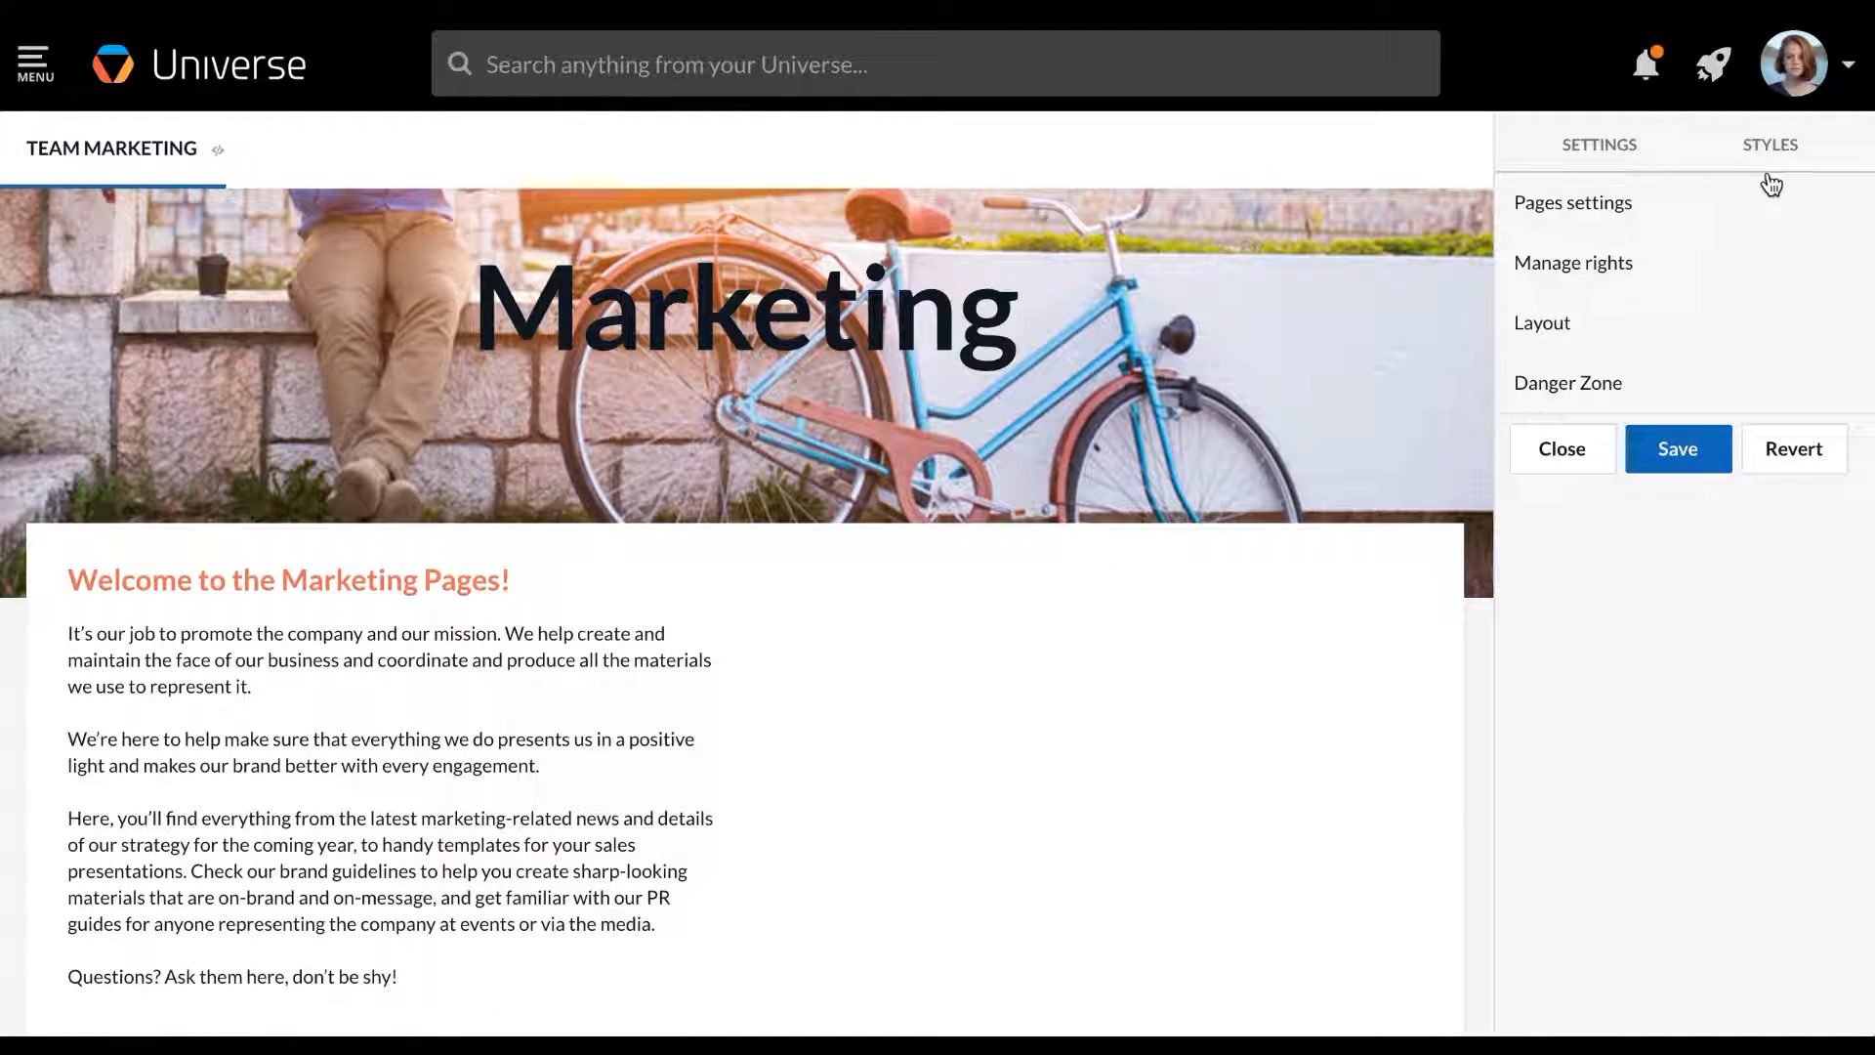
left_click(1778, 156)
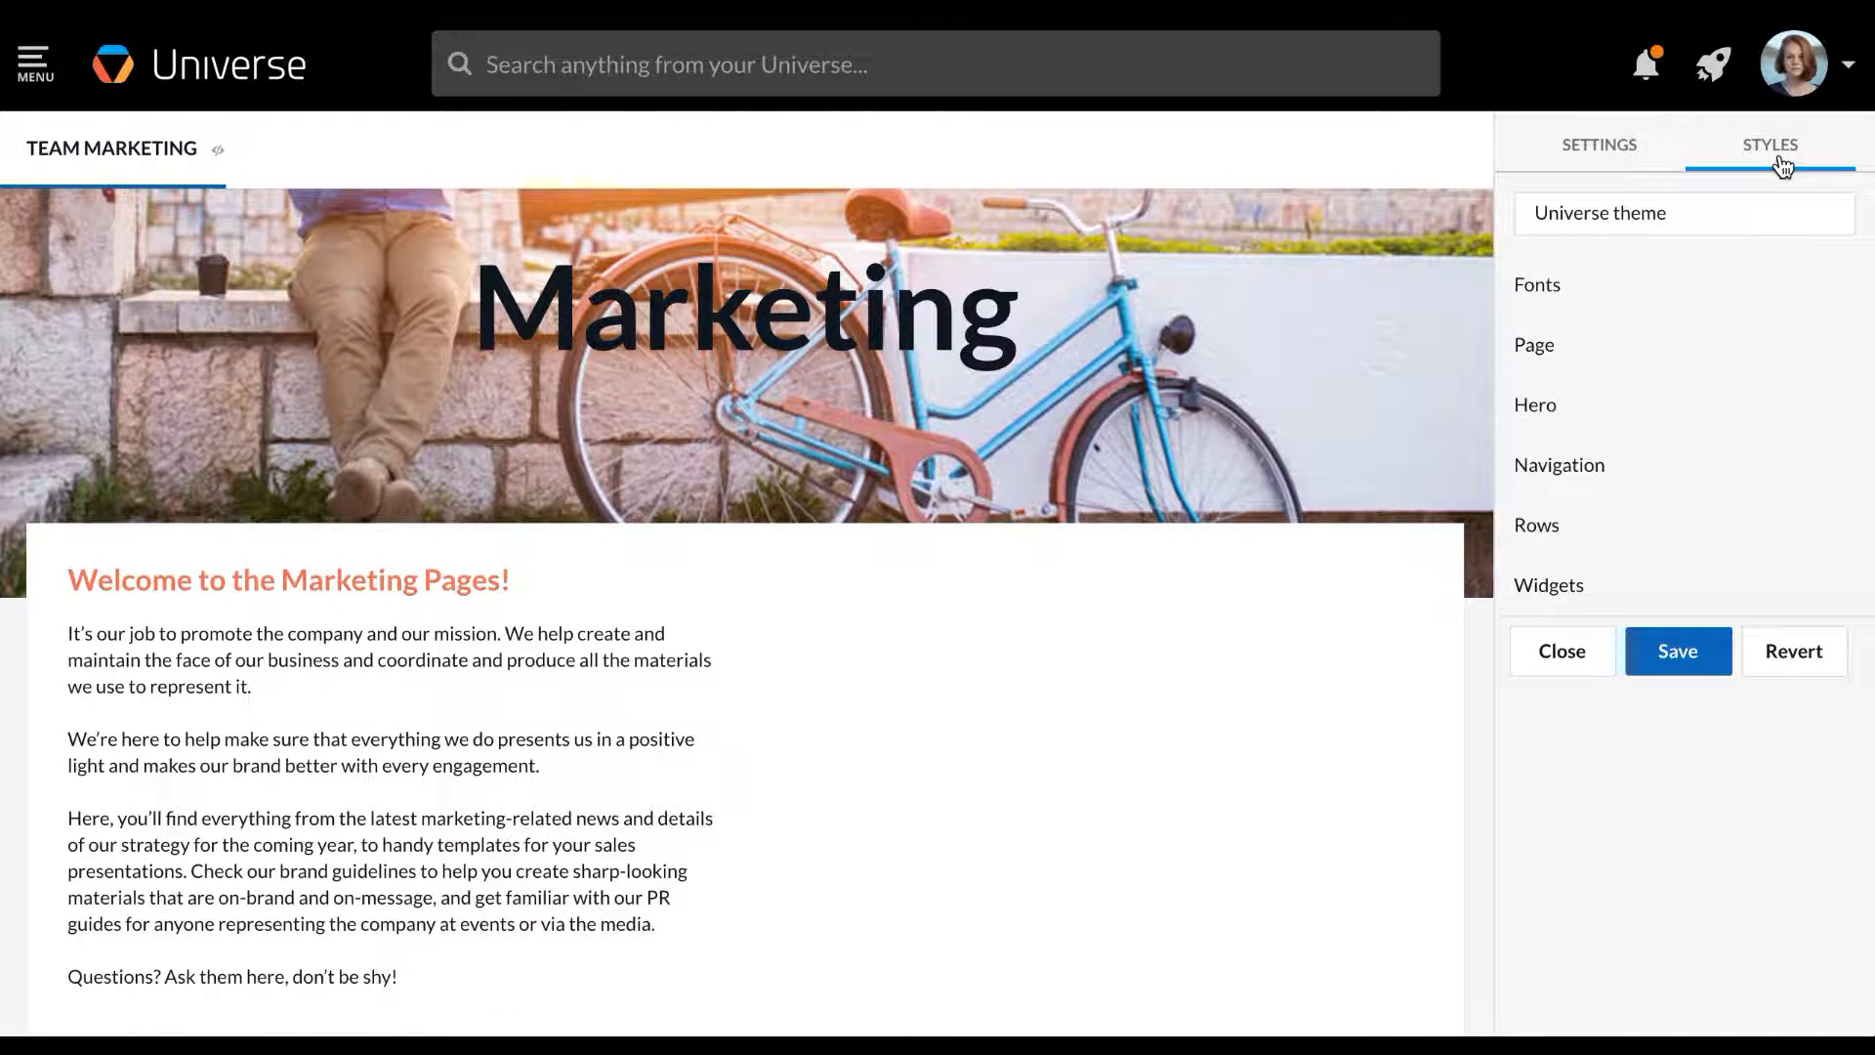
left_click(1620, 305)
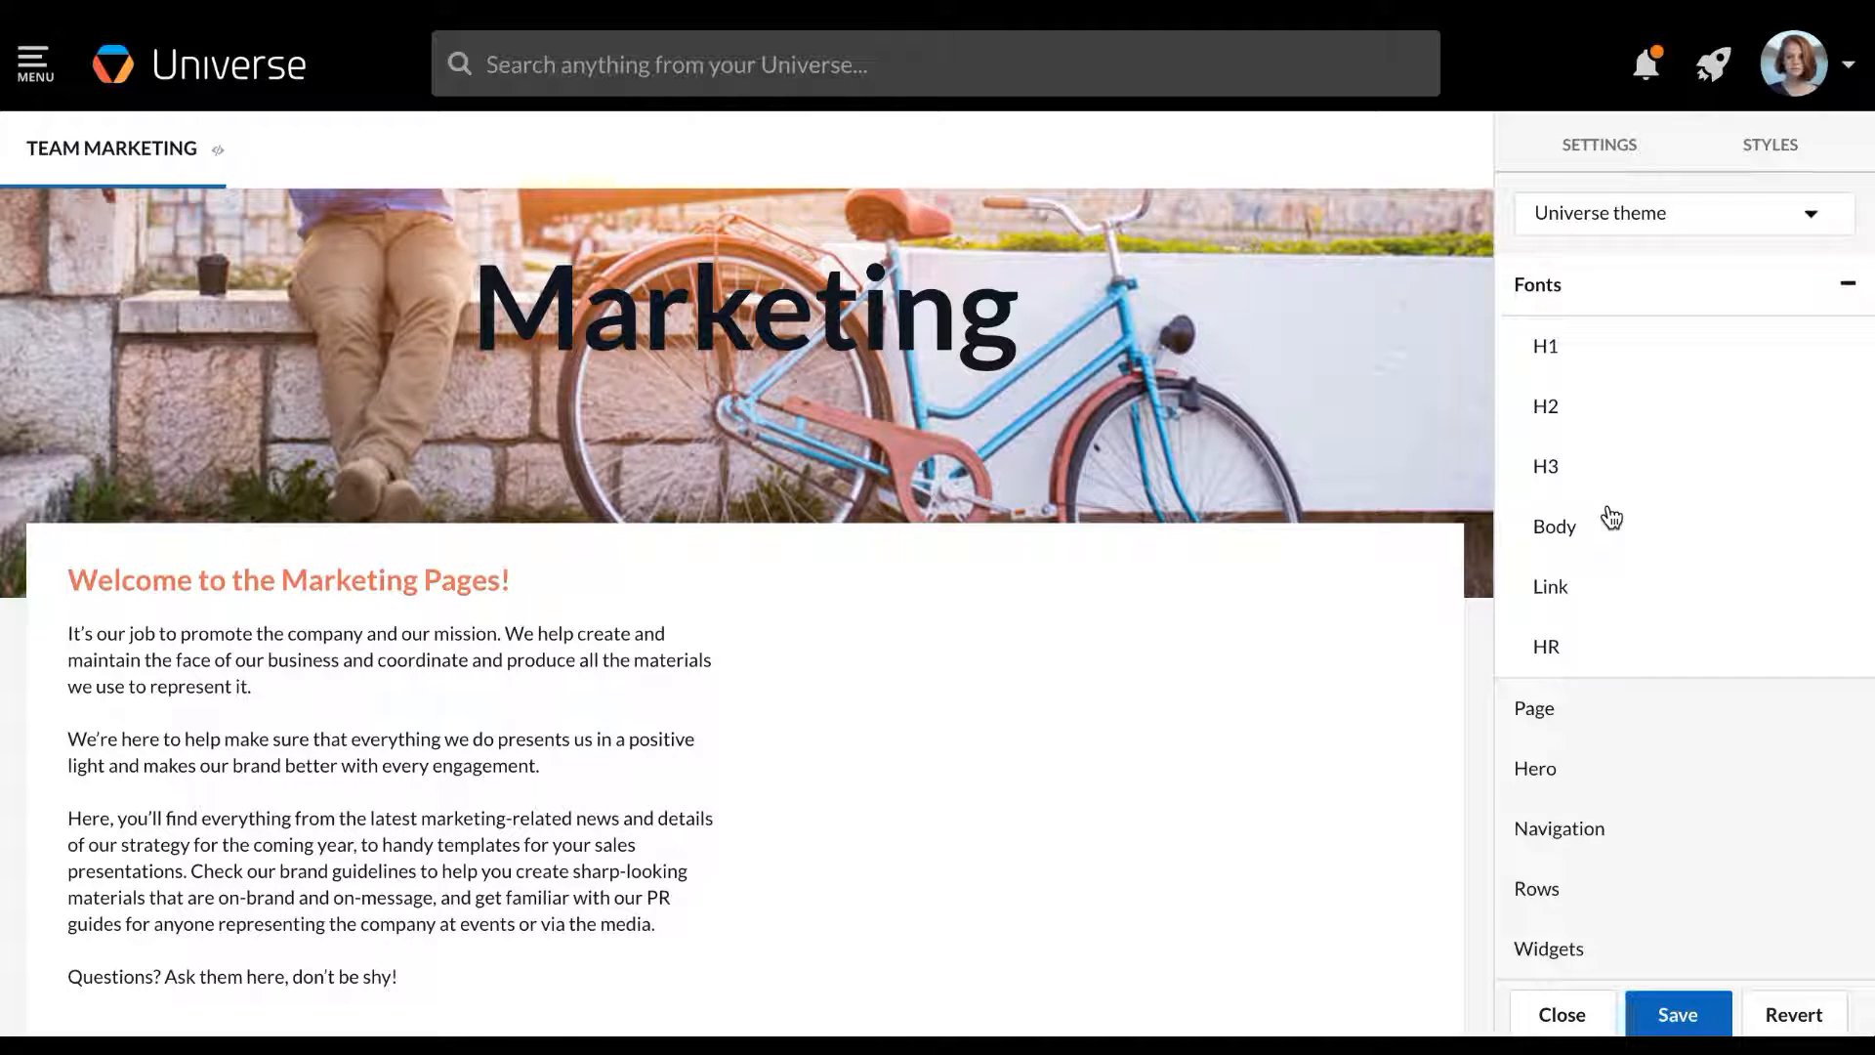
scroll(1611, 518, "down", 1)
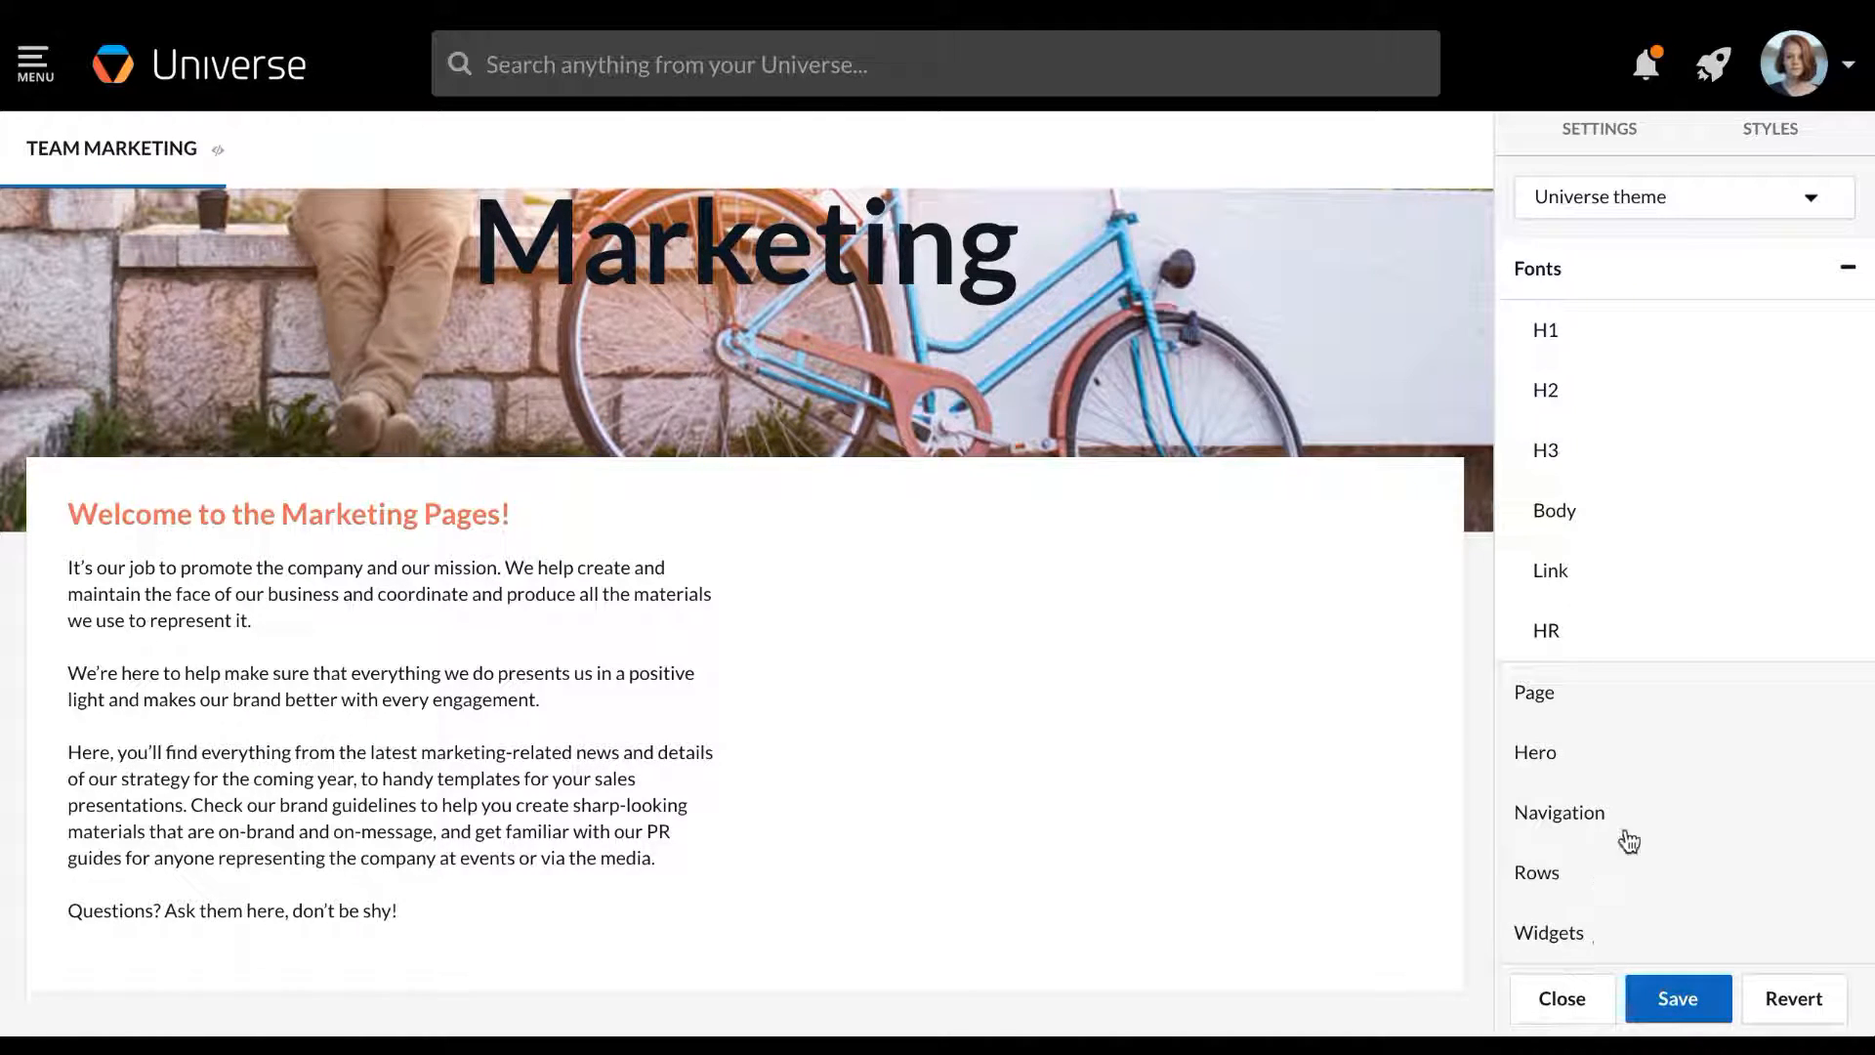
left_click(1600, 710)
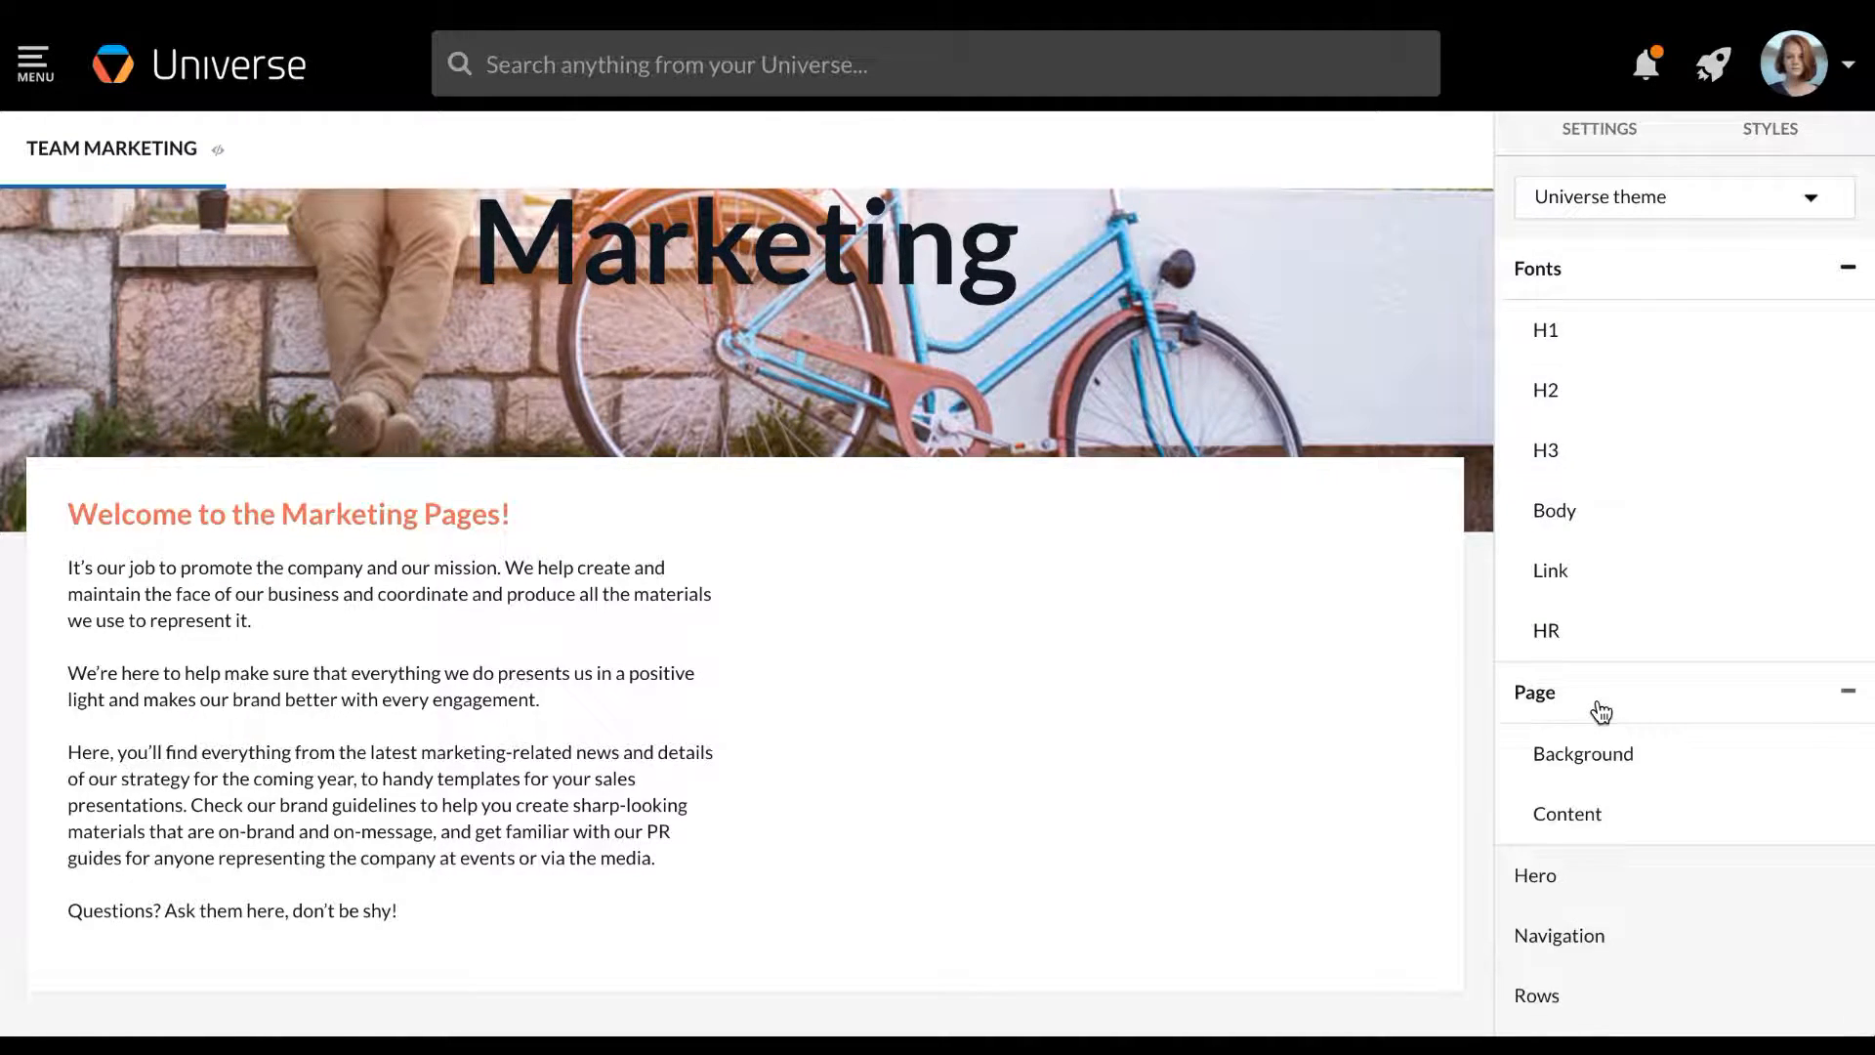
left_click(1602, 756)
left_click(1724, 838)
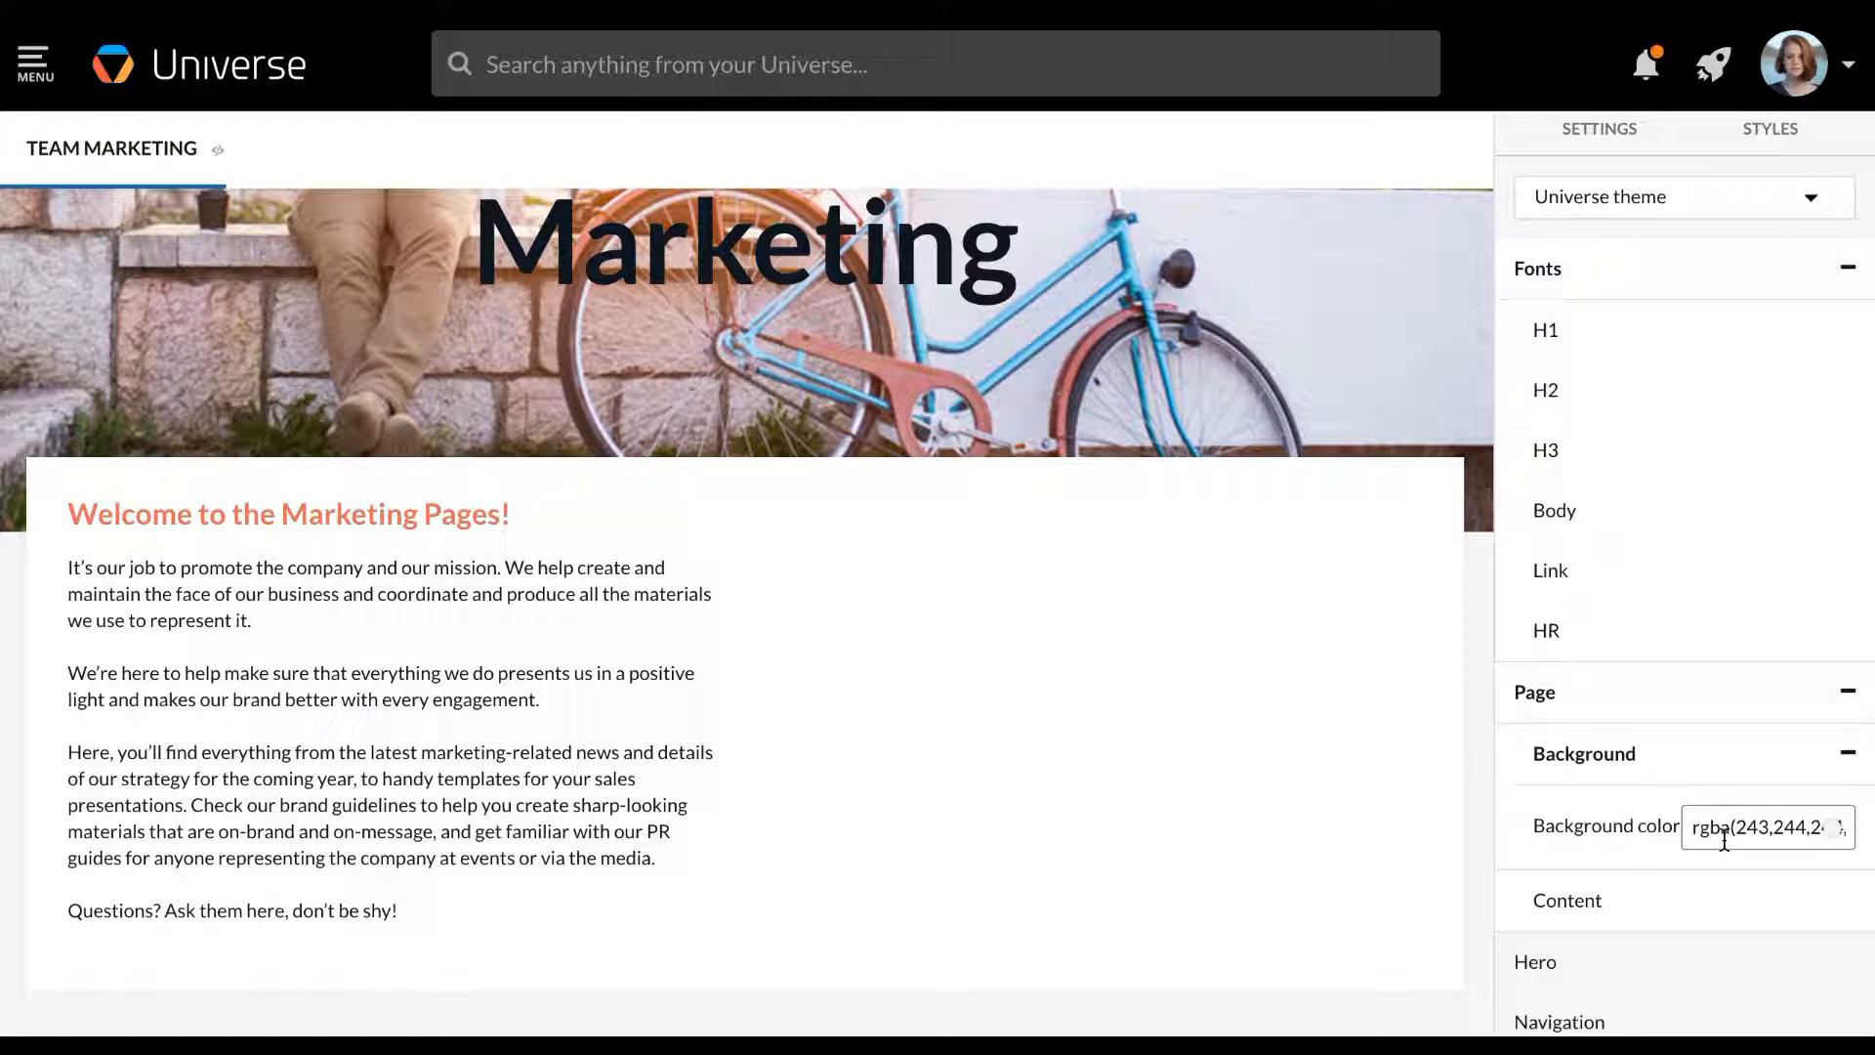
left_click_drag(1687, 866, 1699, 877)
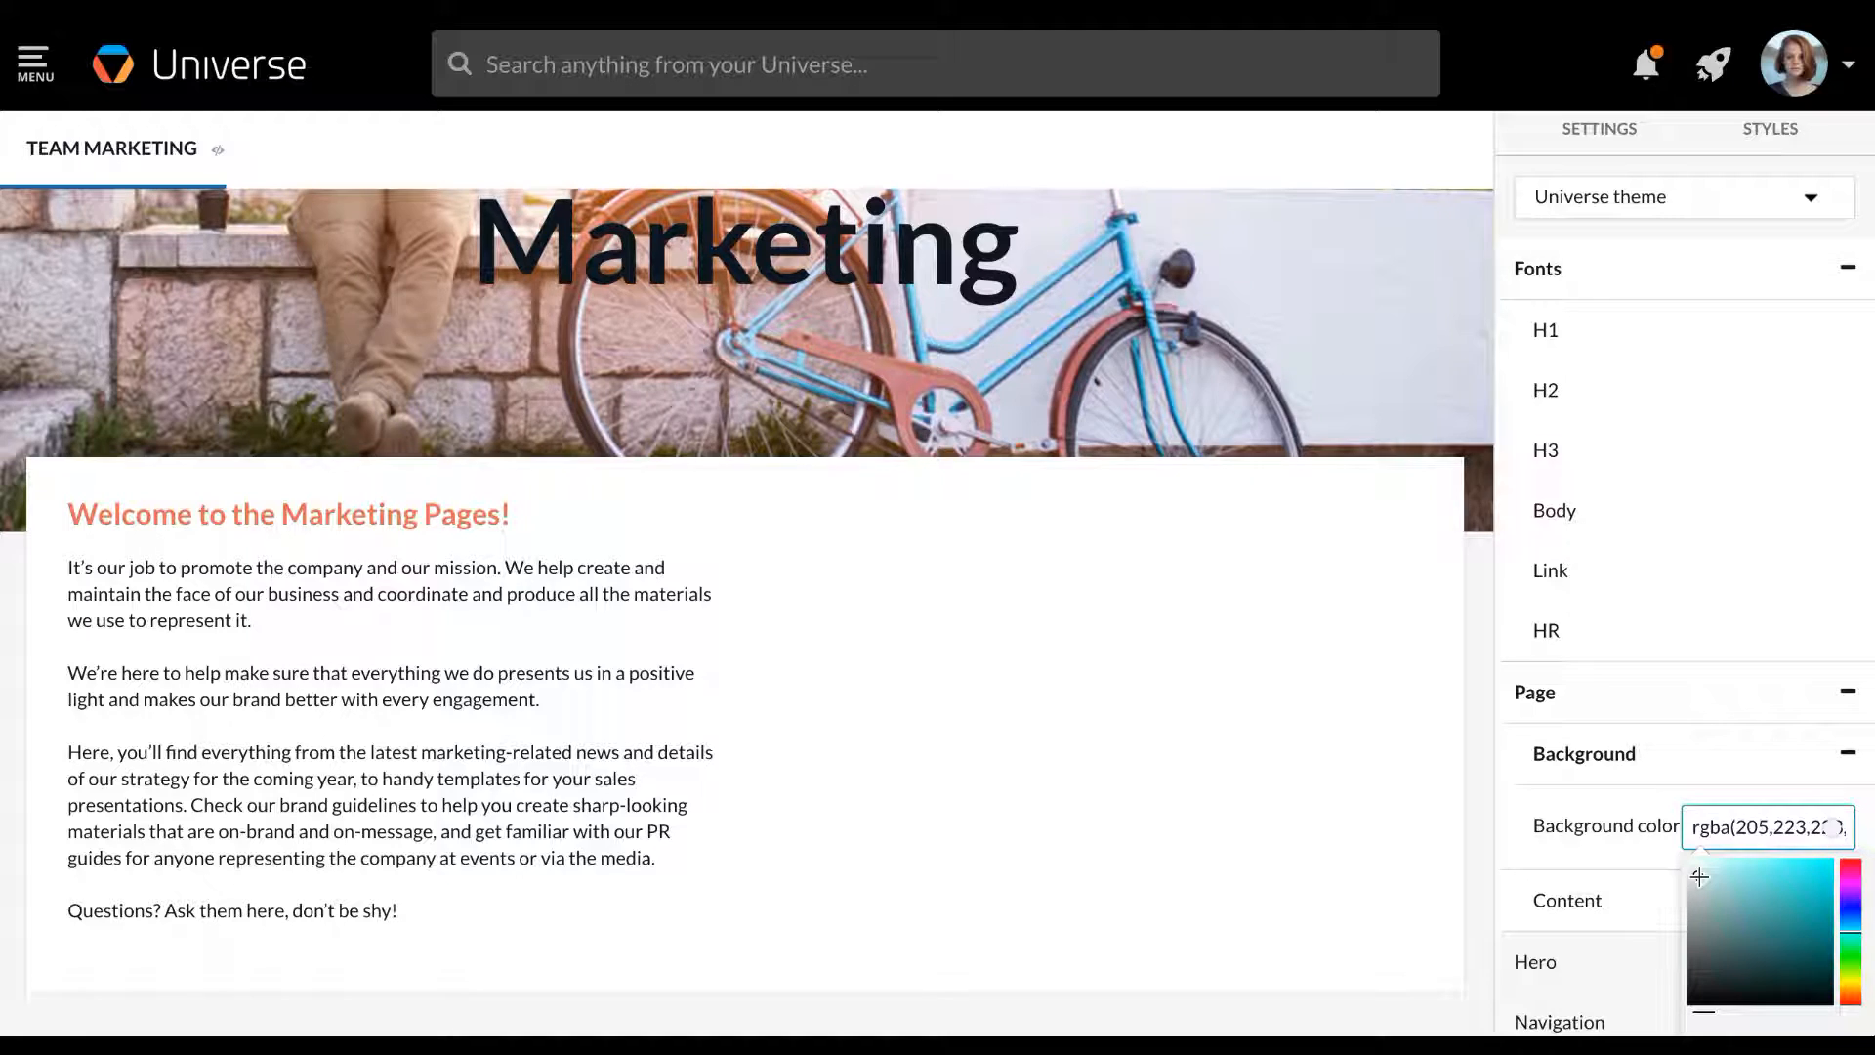
left_click(1652, 862)
scroll(1652, 861, "down", 1)
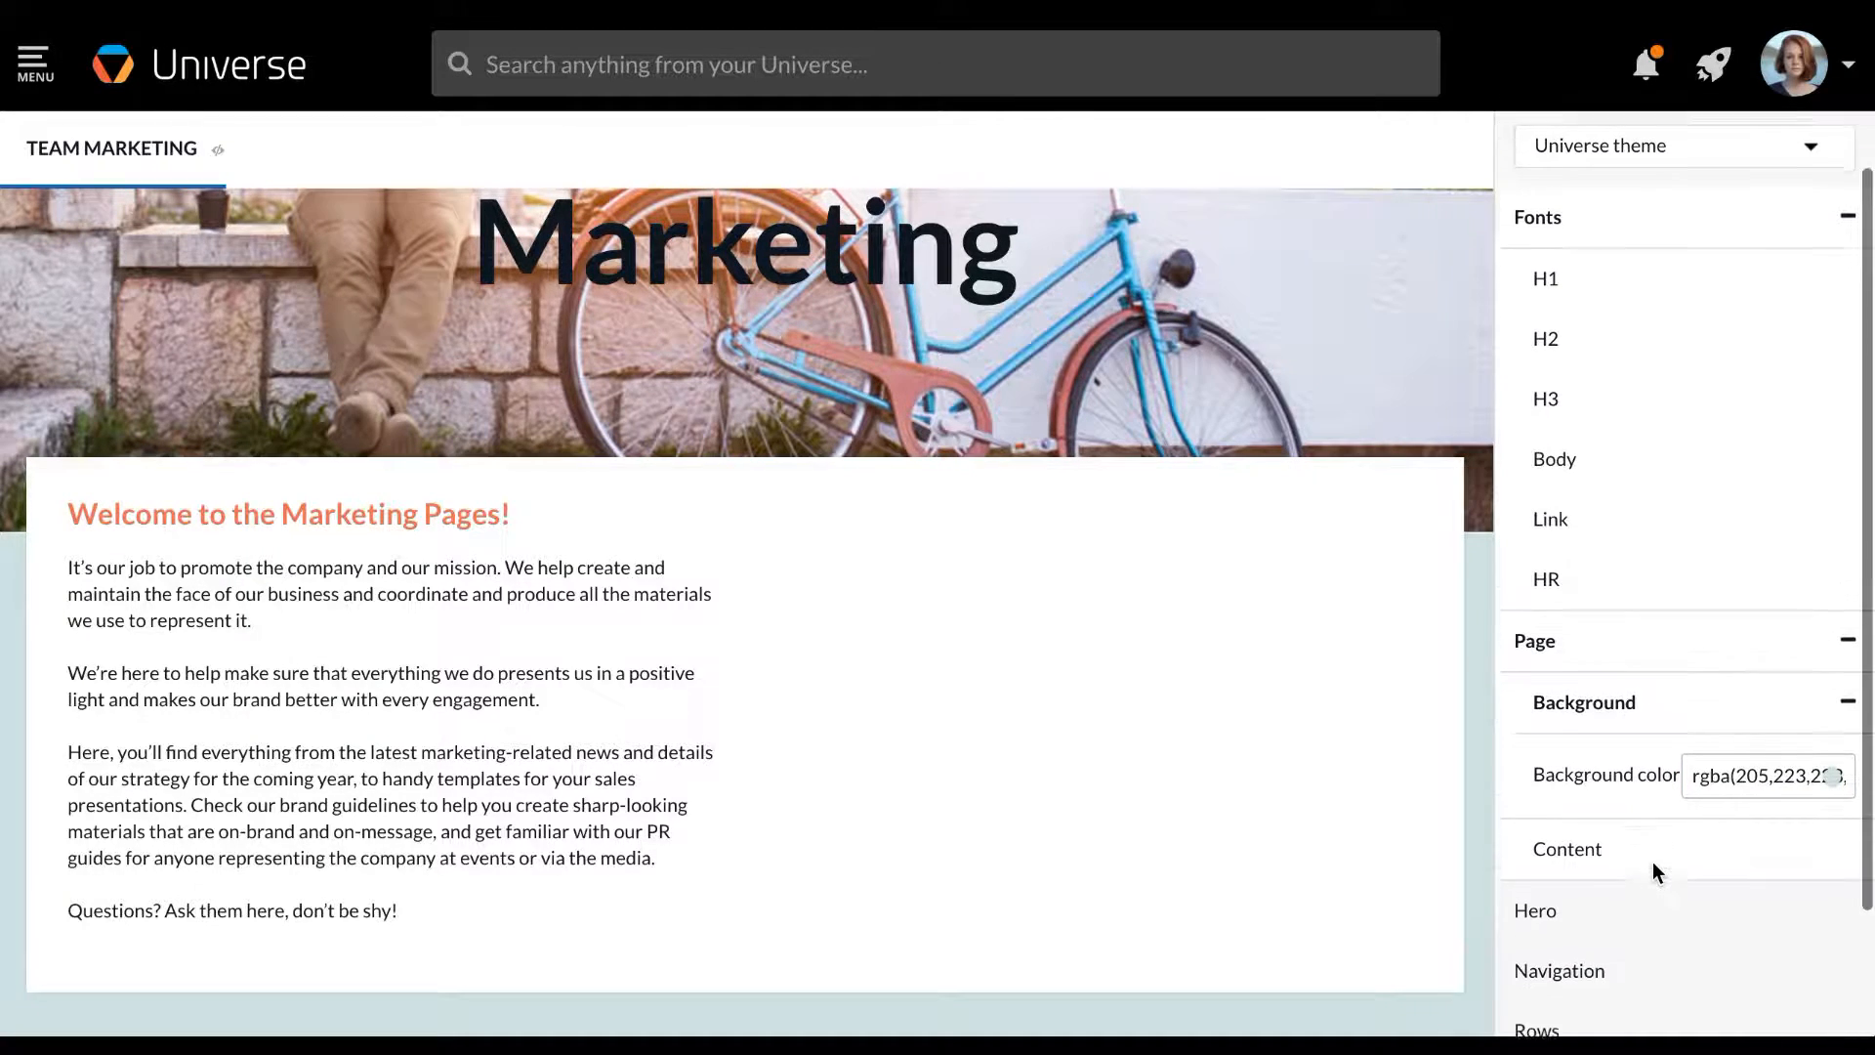
scroll(1652, 861, "down", 2)
left_click(1654, 871)
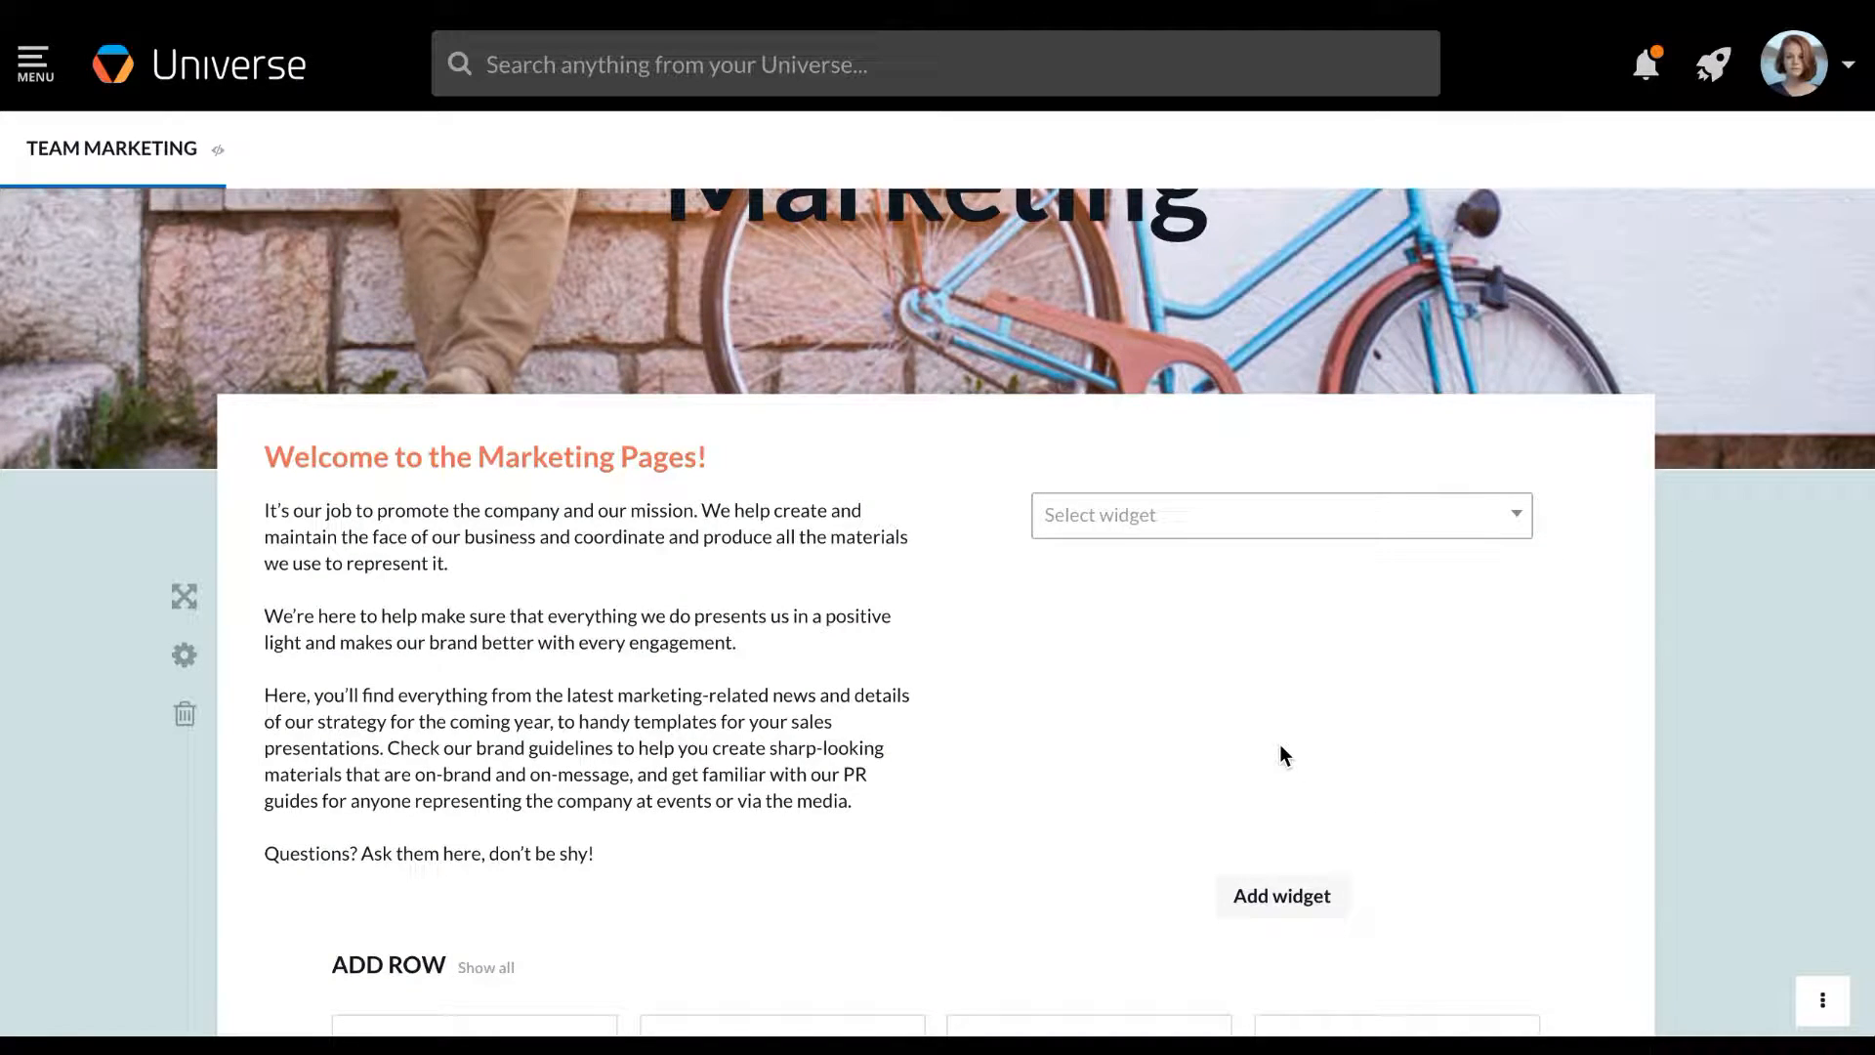
Add a Discussion widget to the row's empty second column, using the Ideas & Innovations channel as its source
scroll(1284, 693, "up", 2)
left_click(1293, 695)
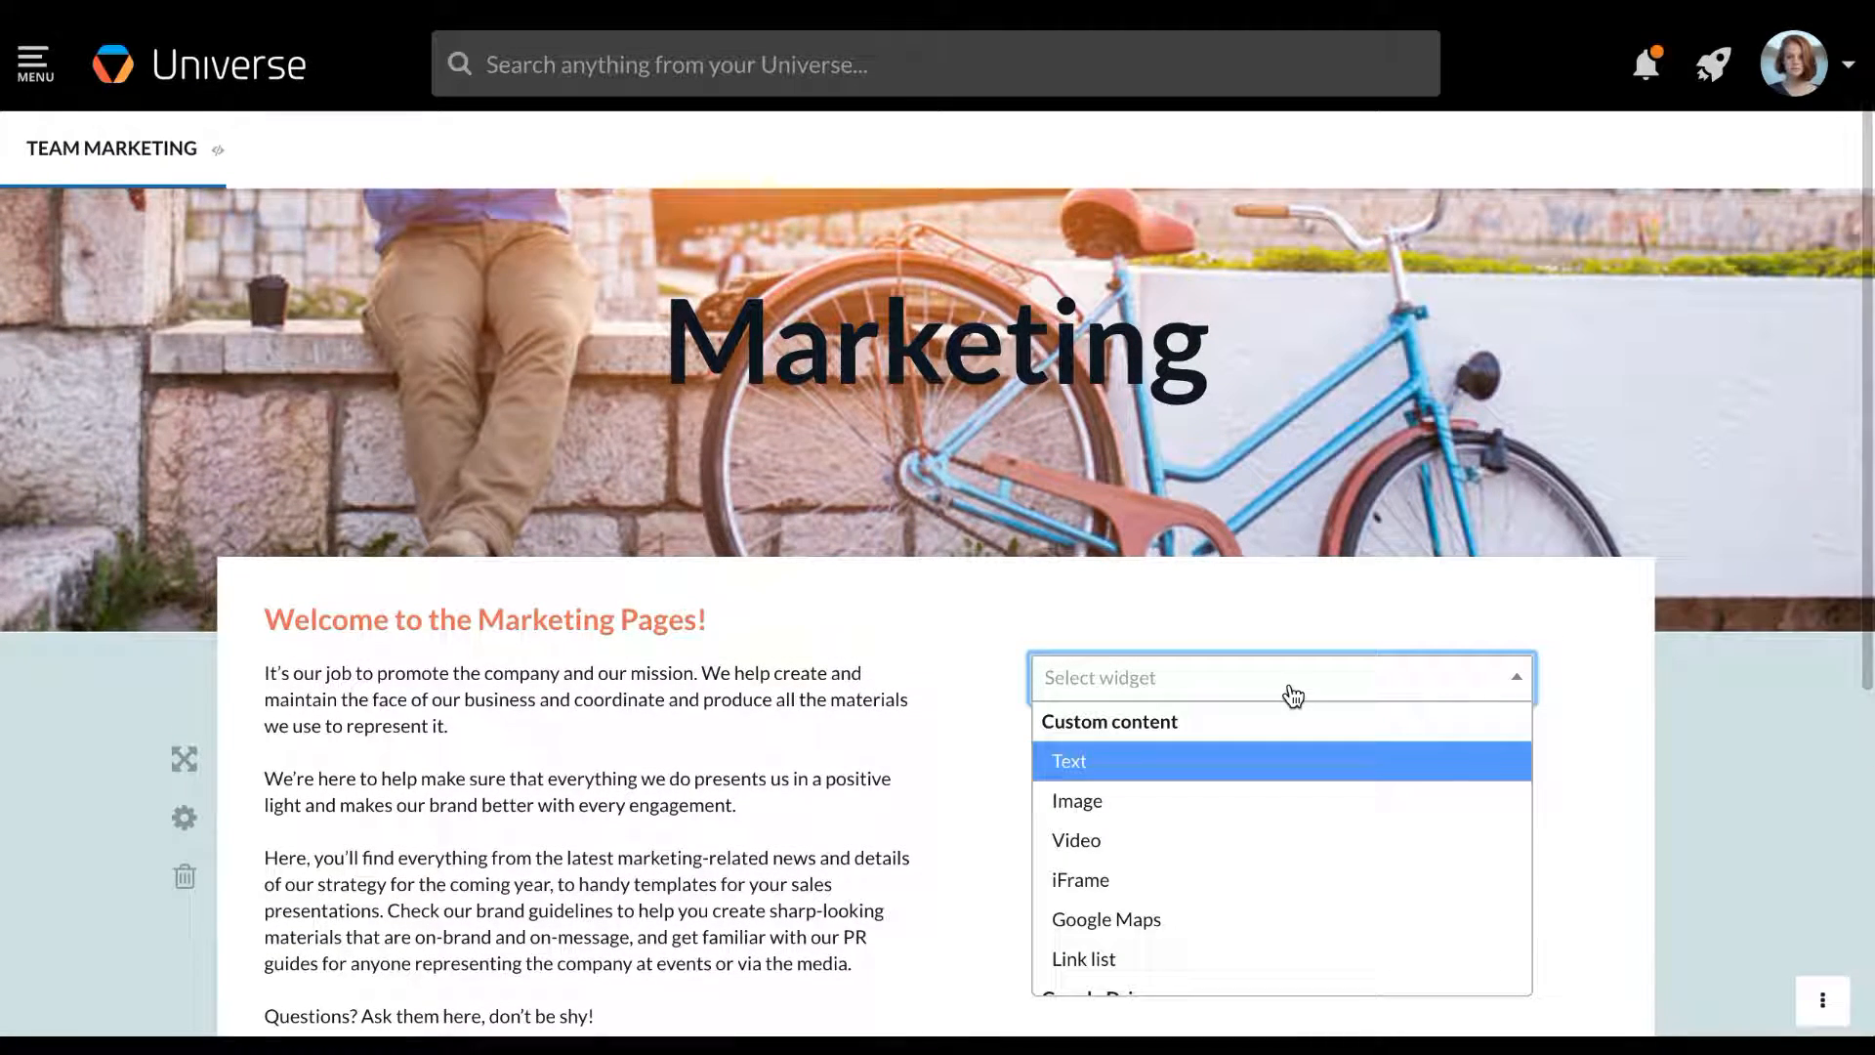
scroll(1289, 837, "down", 3)
scroll(1287, 835, "down", 3)
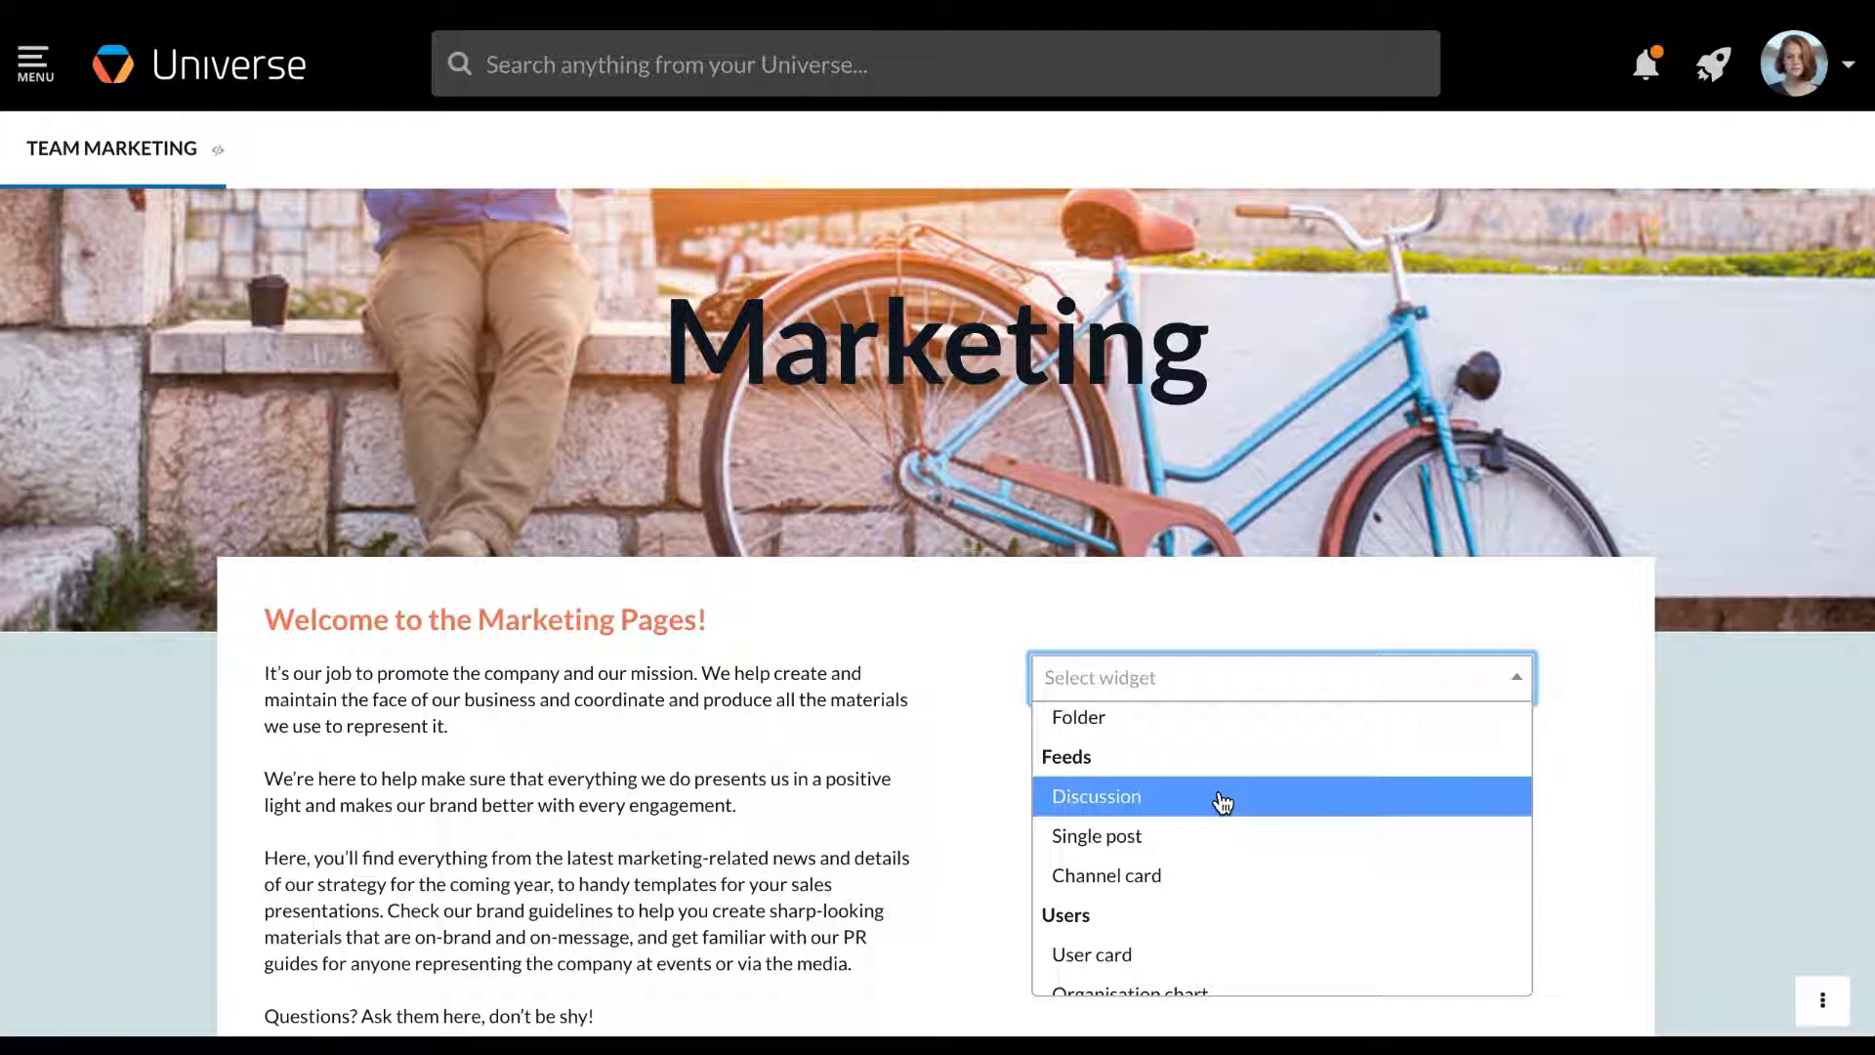
left_click(1221, 799)
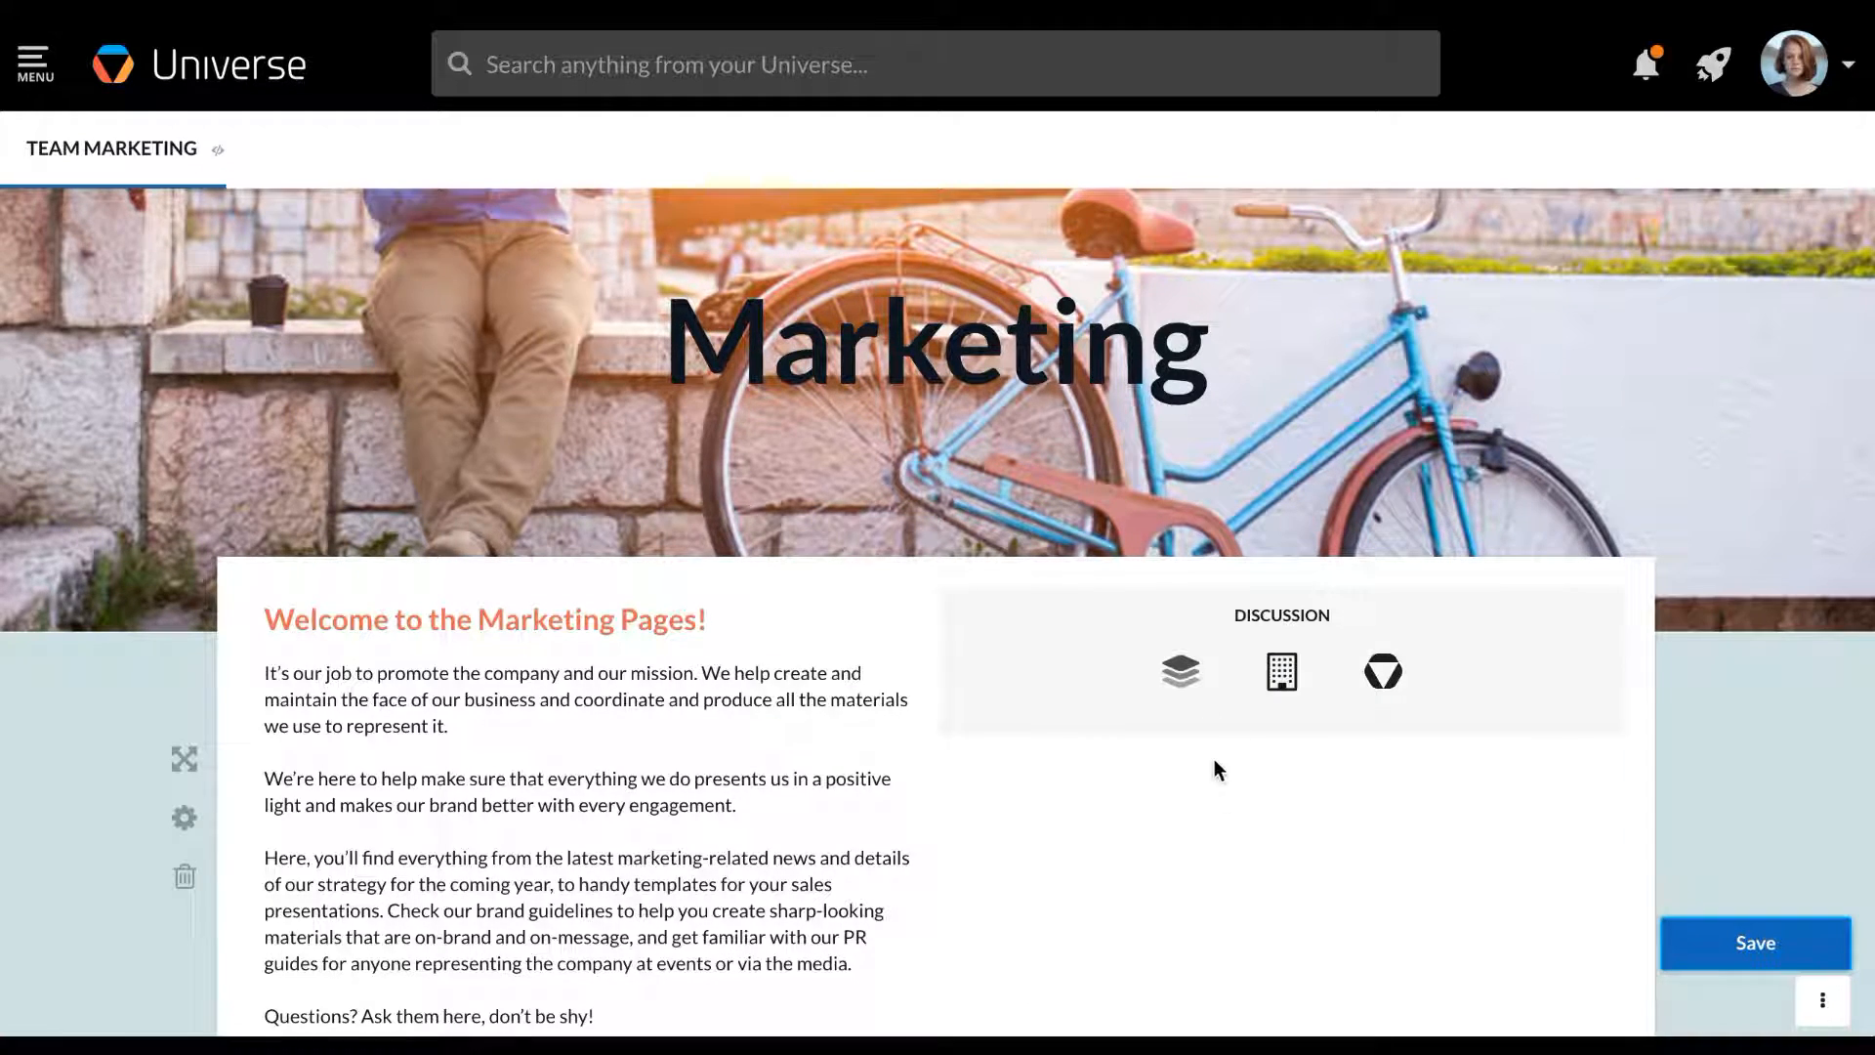
left_click(1190, 668)
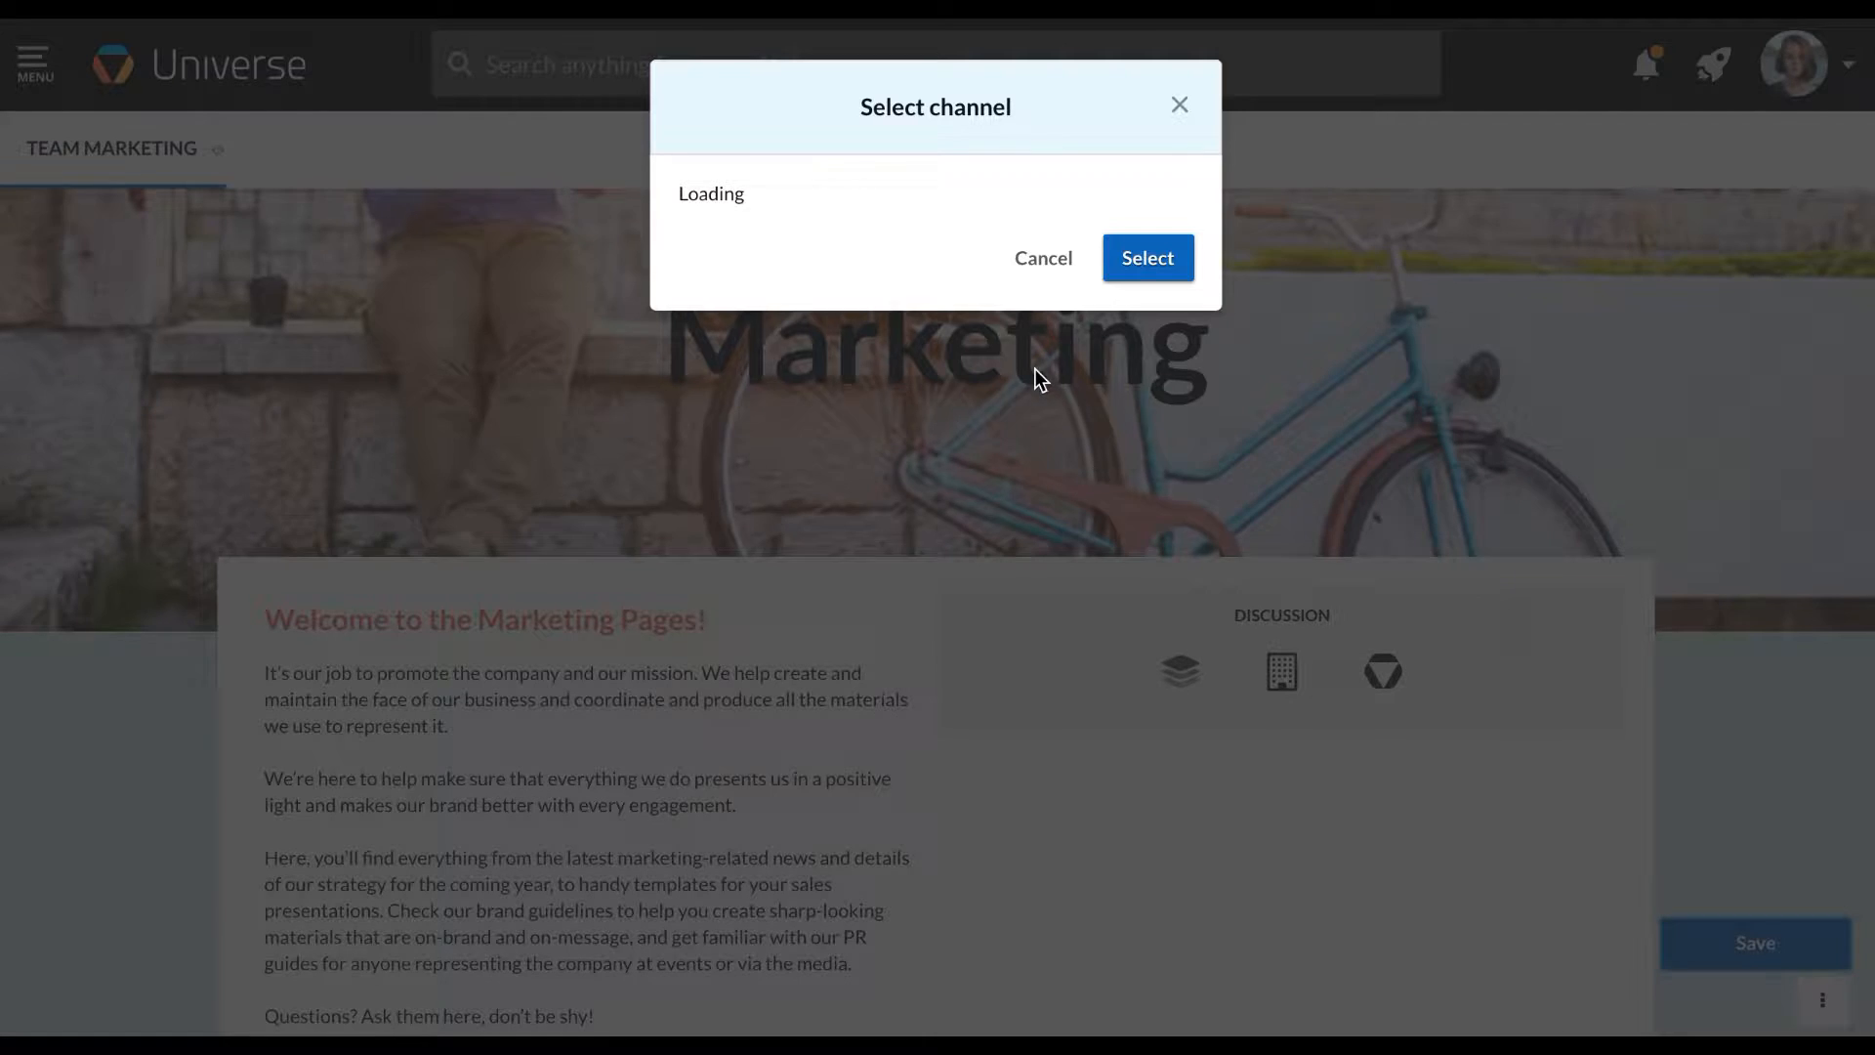
left_click(908, 255)
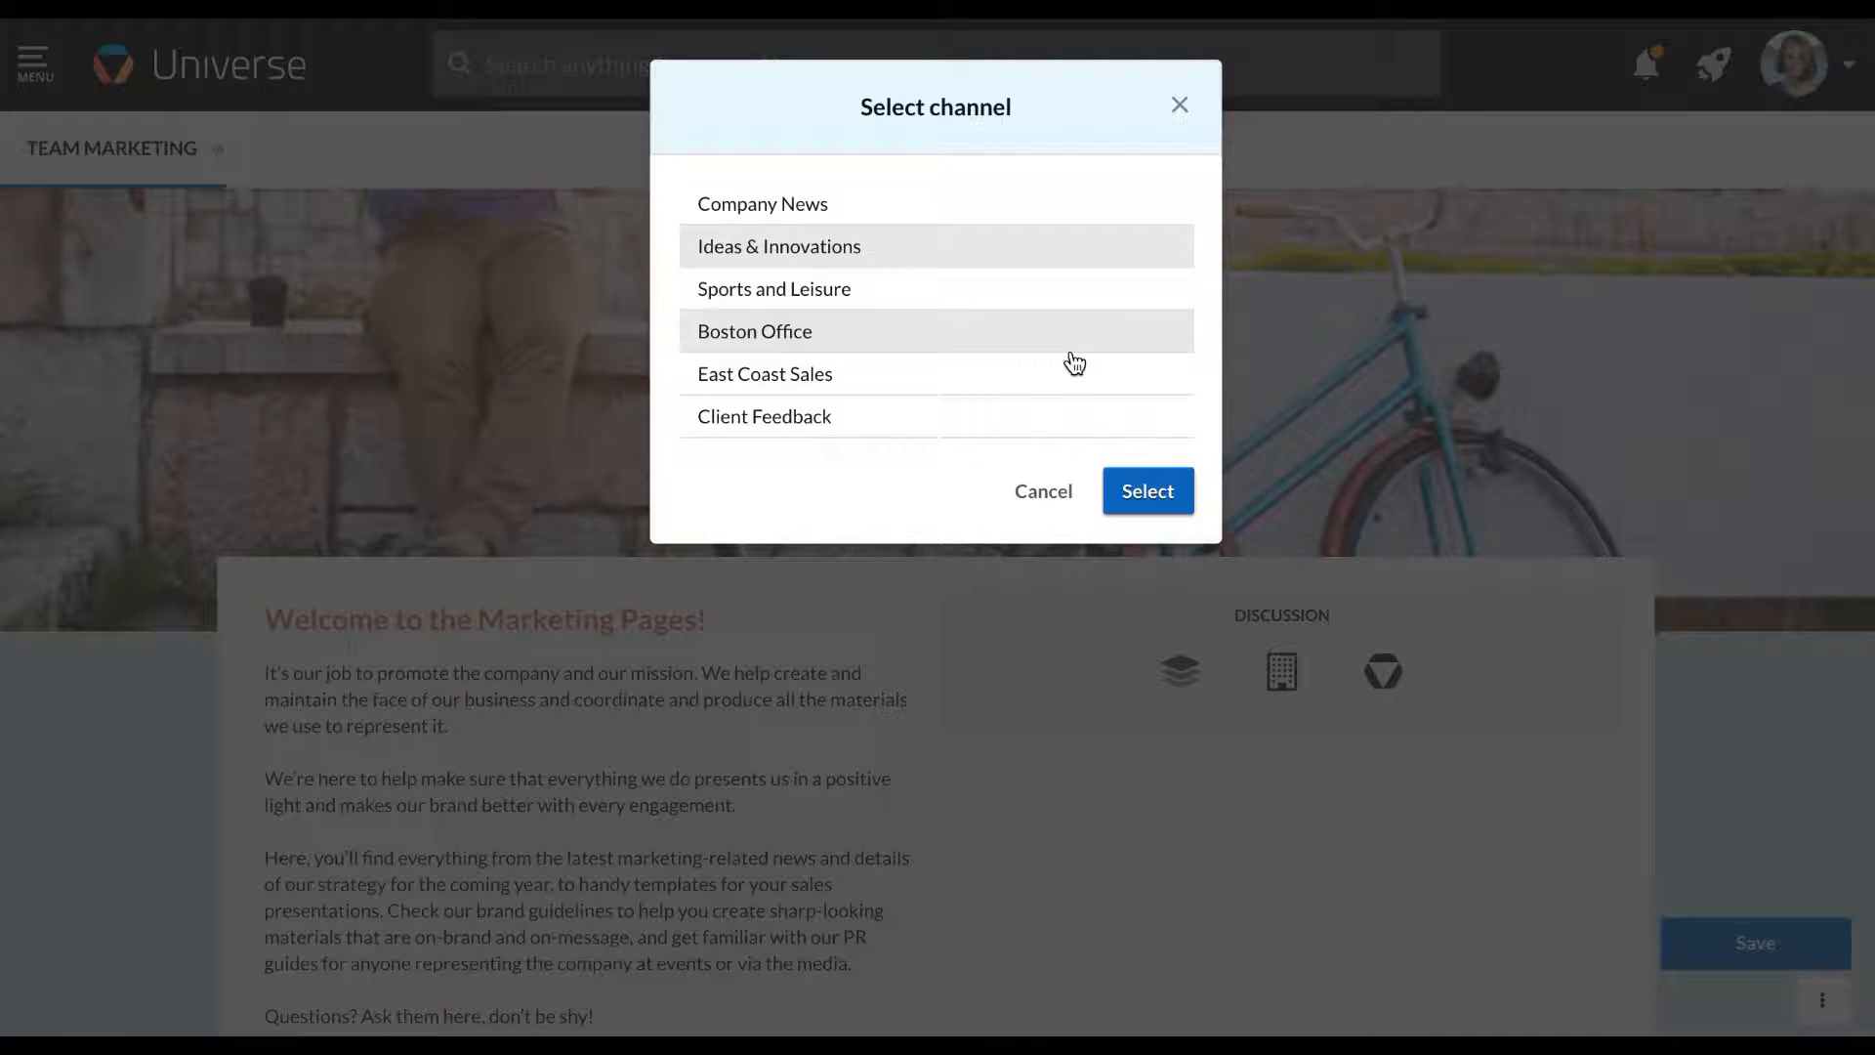
left_click(1147, 494)
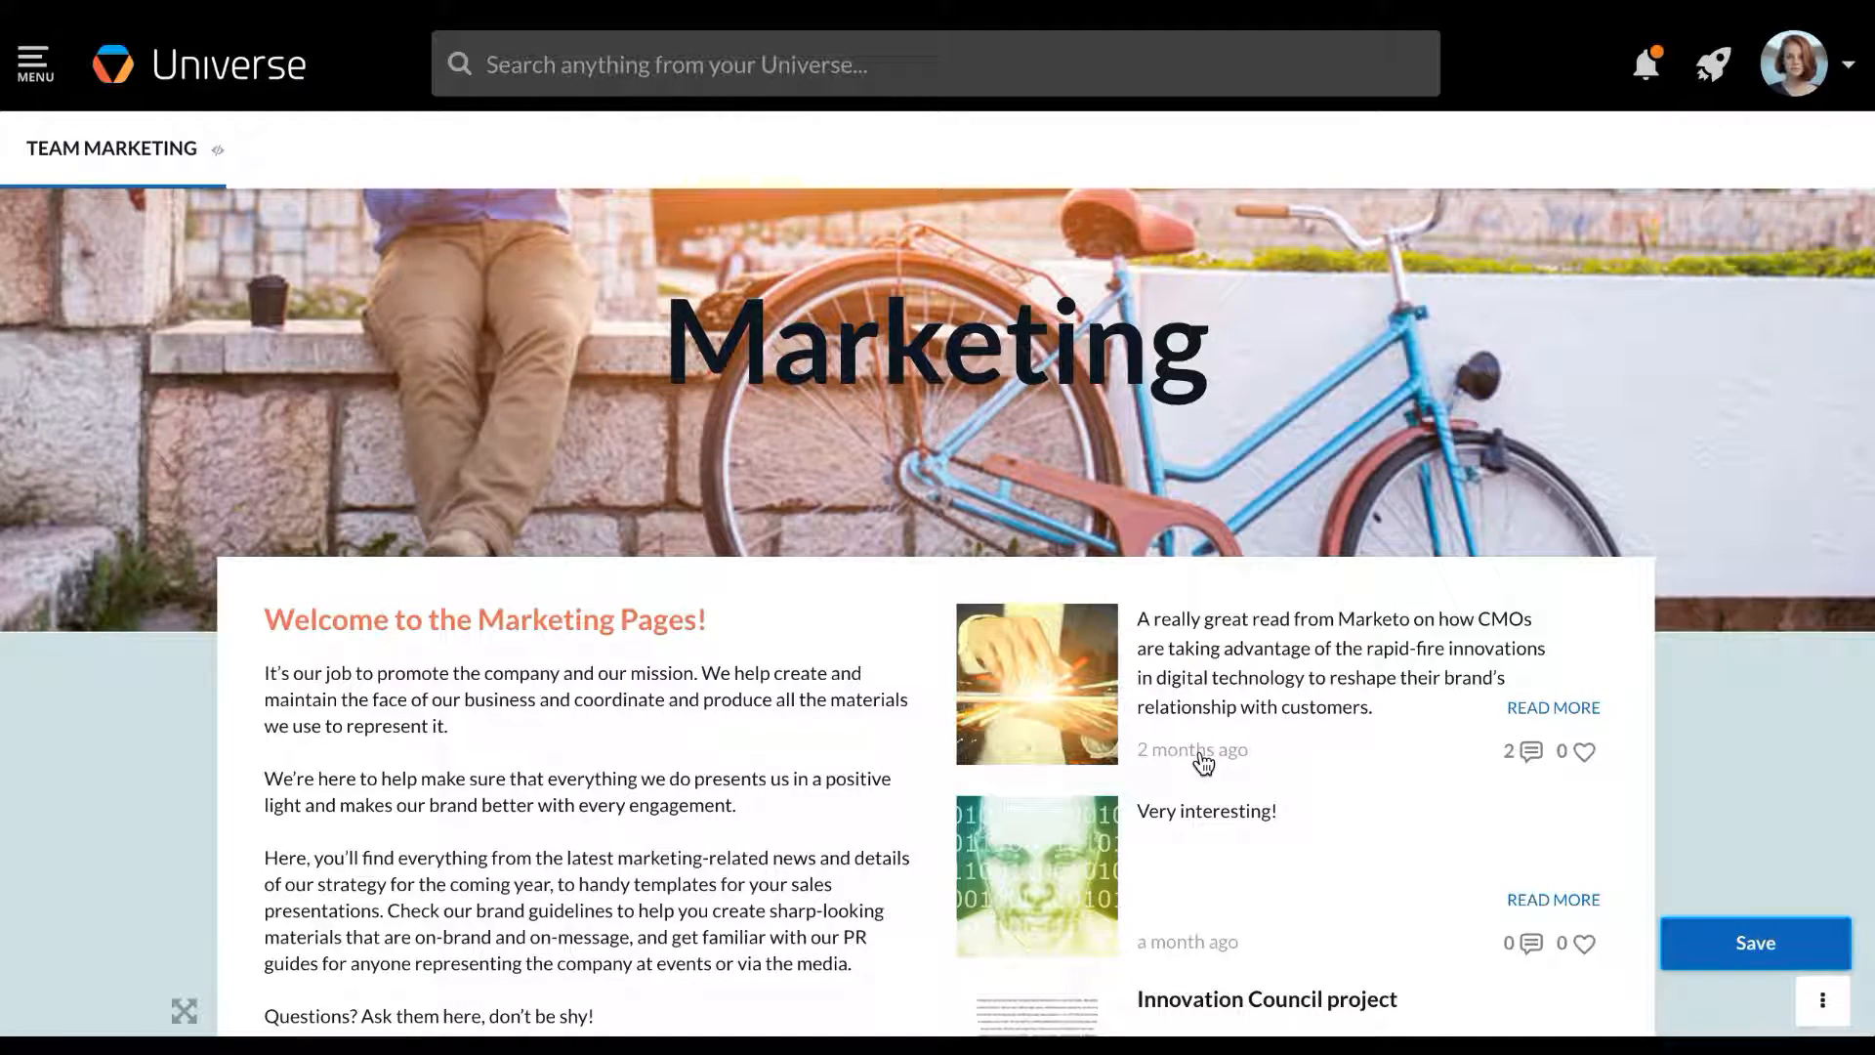
Set the discussion widget's list type to Carousel with the header "Ideas & Innovations" and save the widget and page
scroll(1202, 762, "down", 1)
mouse_move(1203, 764)
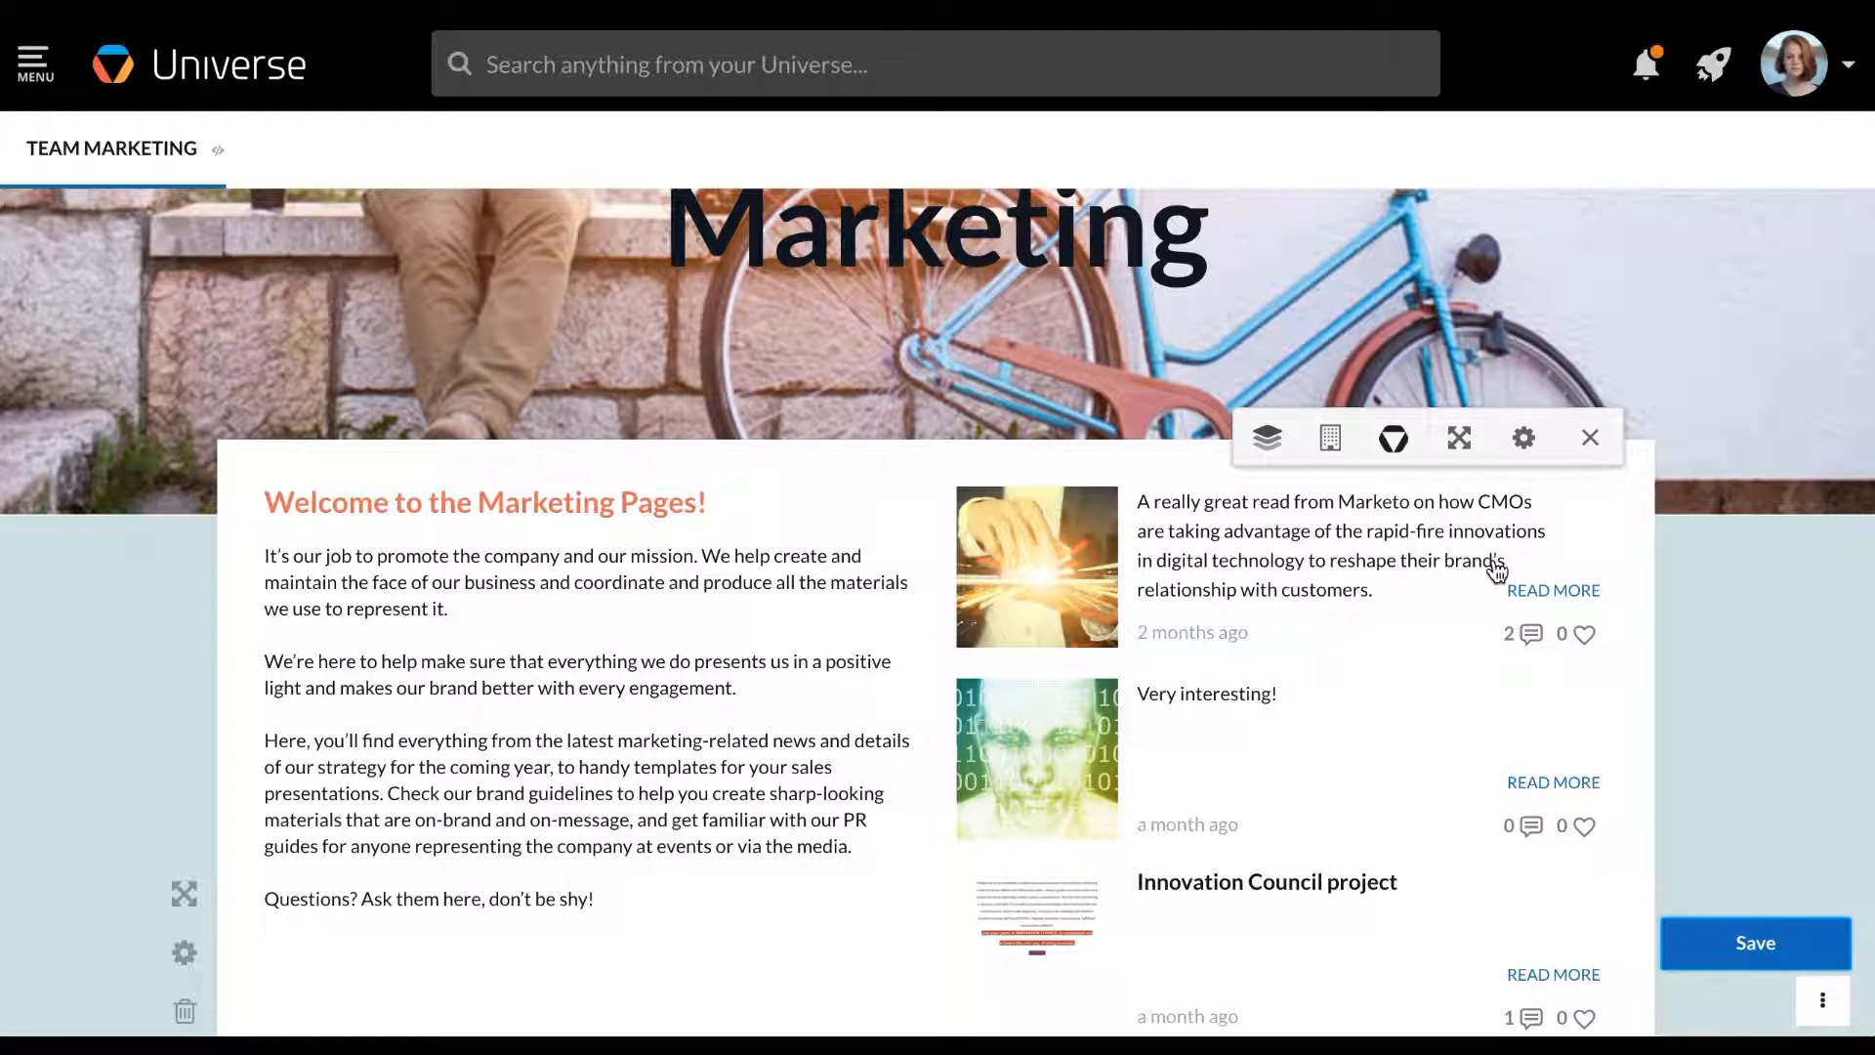
left_click(1524, 439)
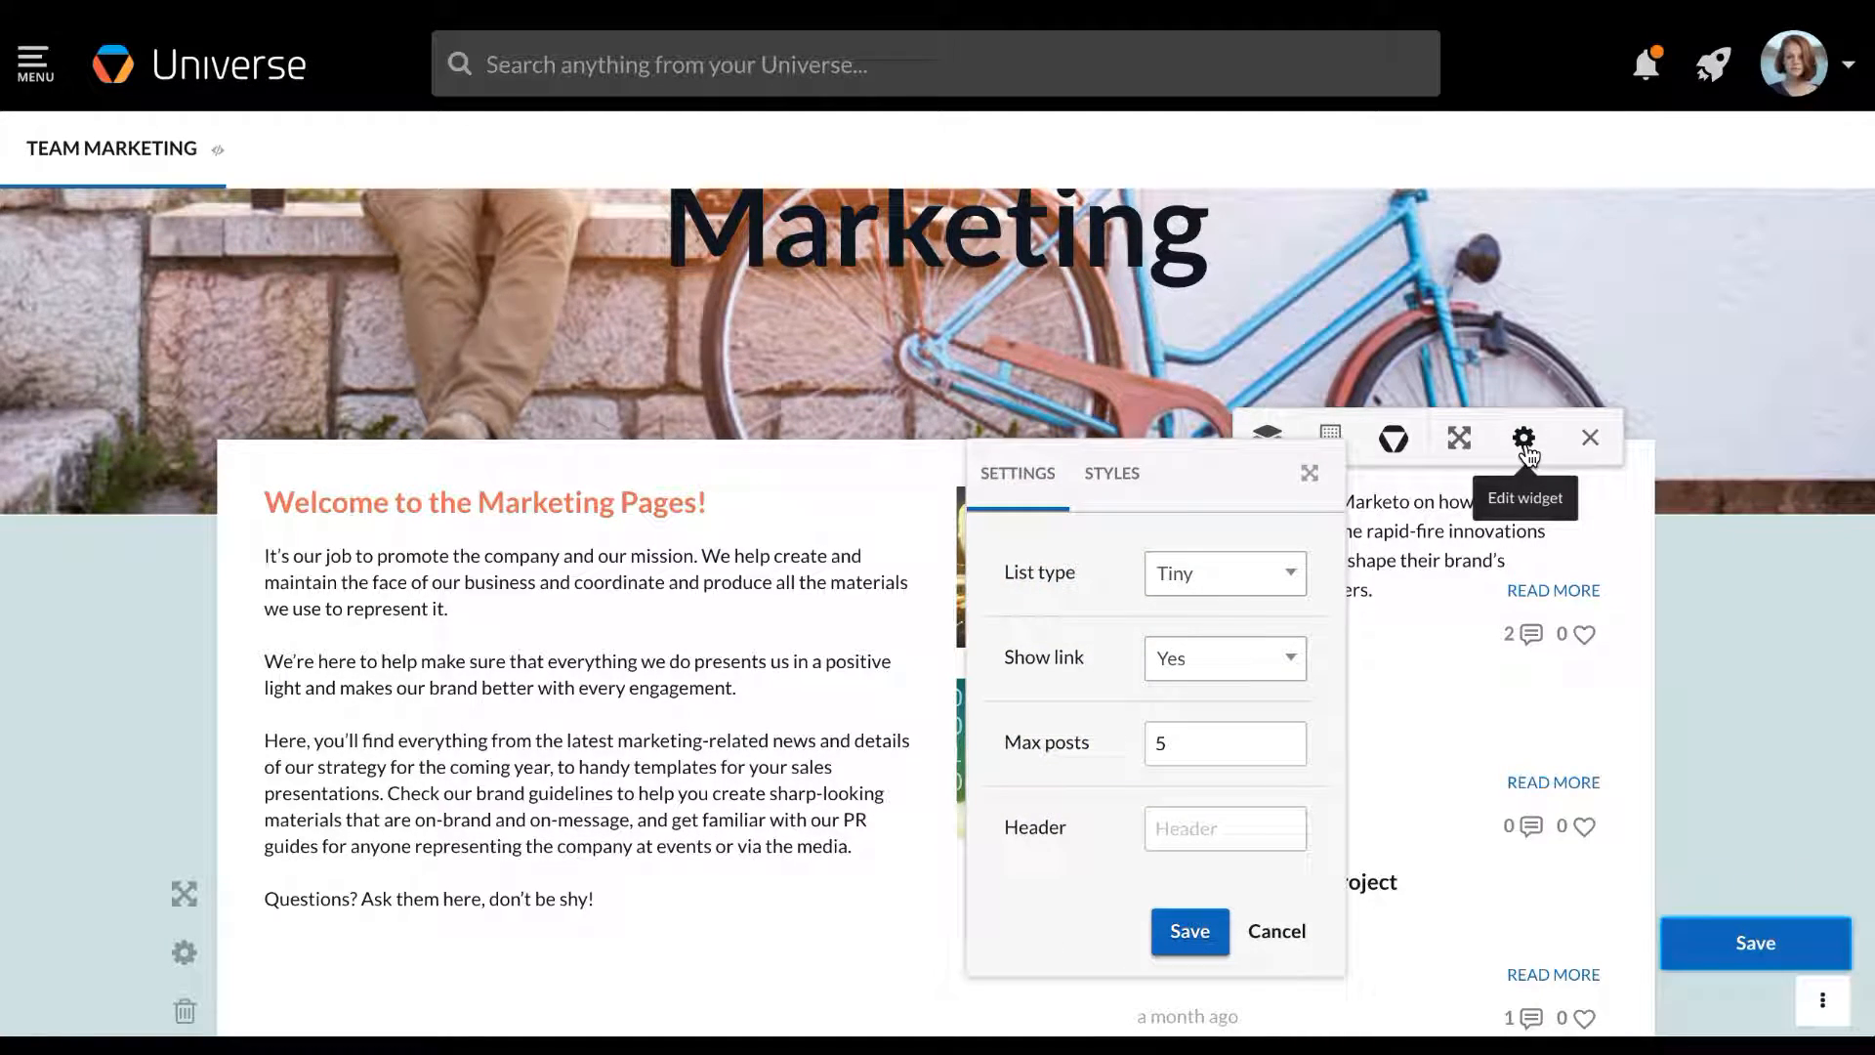
left_click(1296, 582)
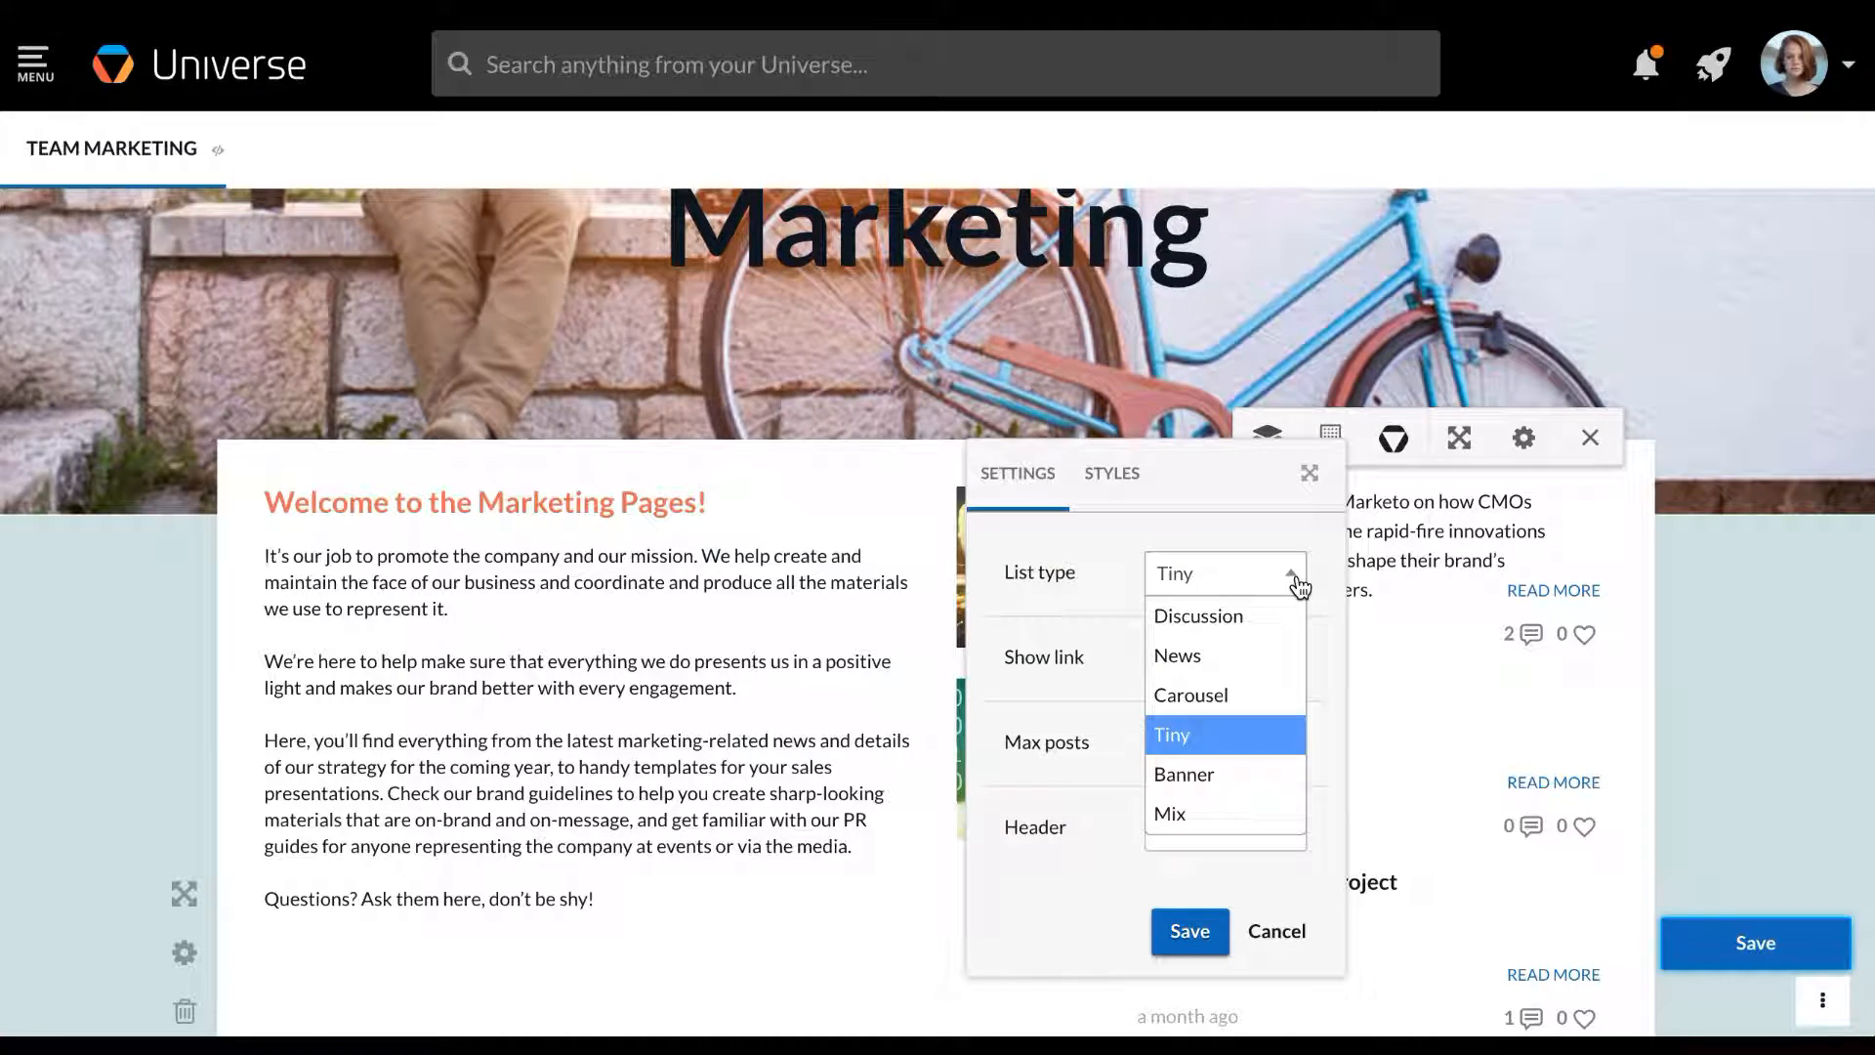
left_click(1261, 695)
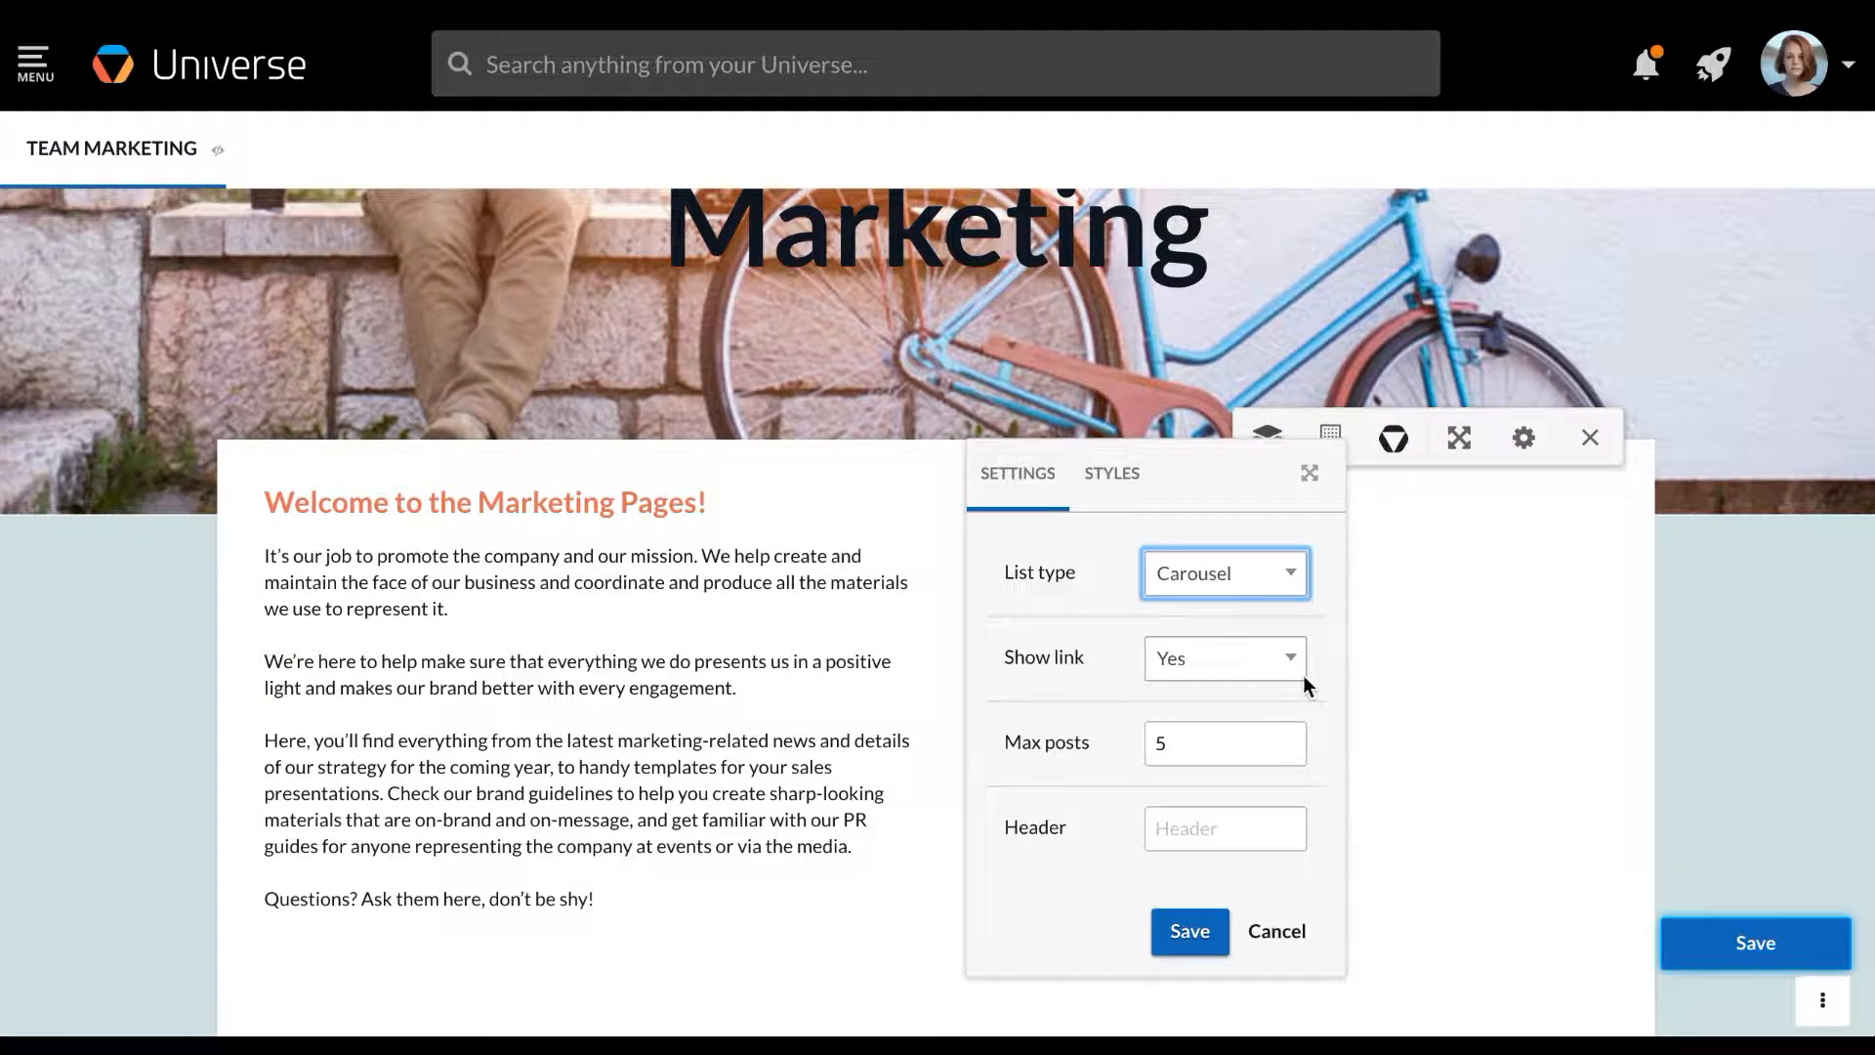
left_click(1246, 825)
type("Id")
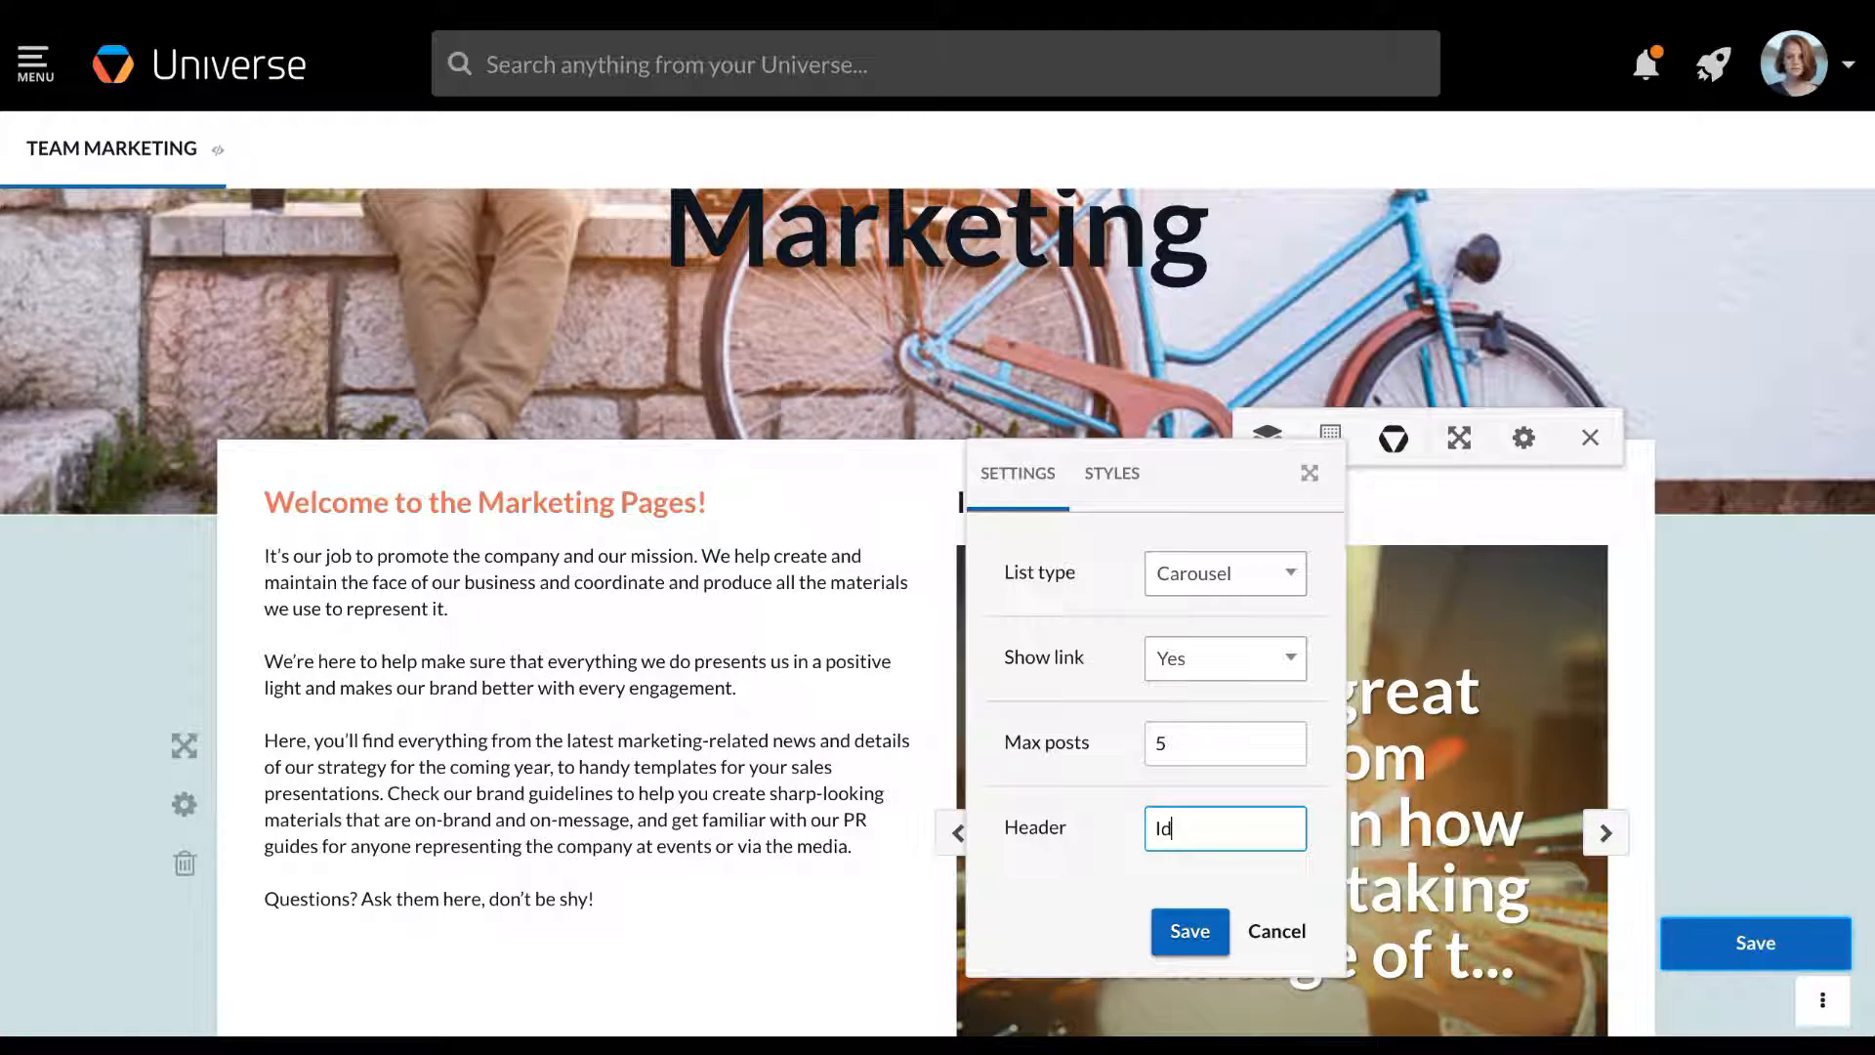
type("eas & Innovations")
left_click(1191, 931)
scroll(1123, 730, "down", 1)
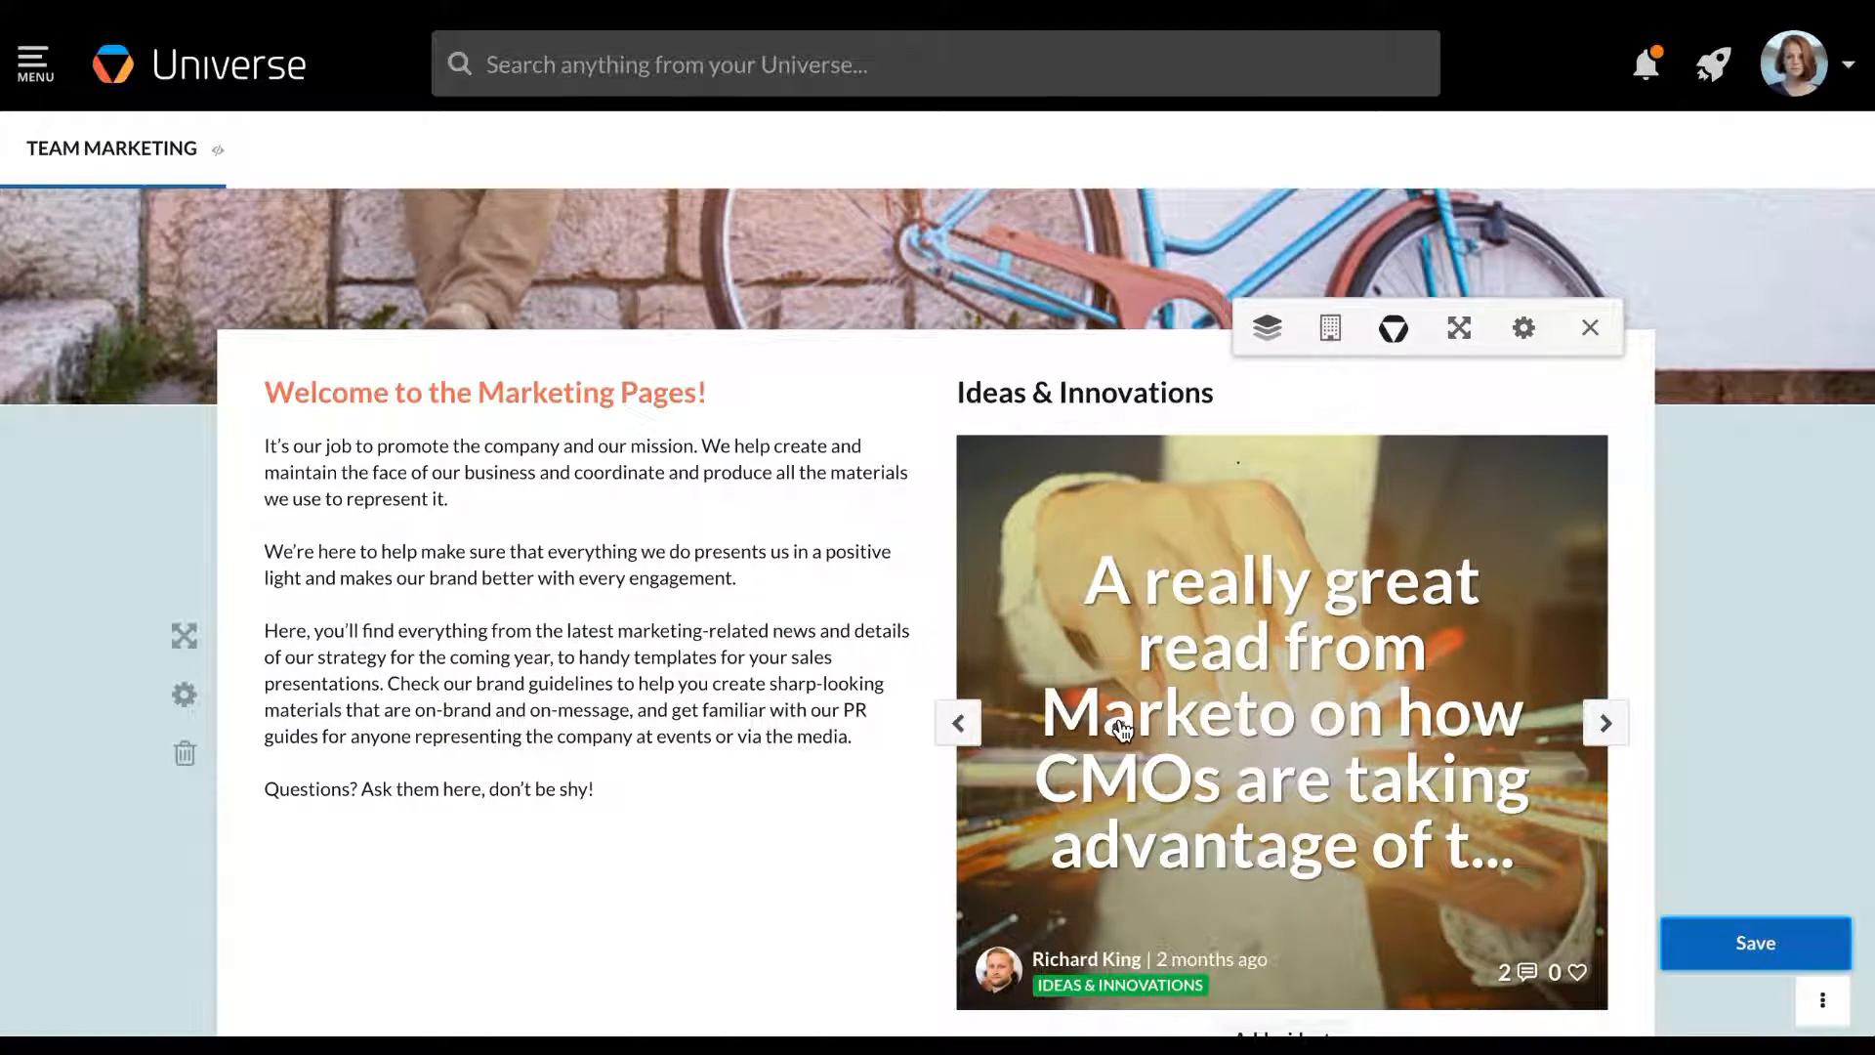
left_click(1755, 942)
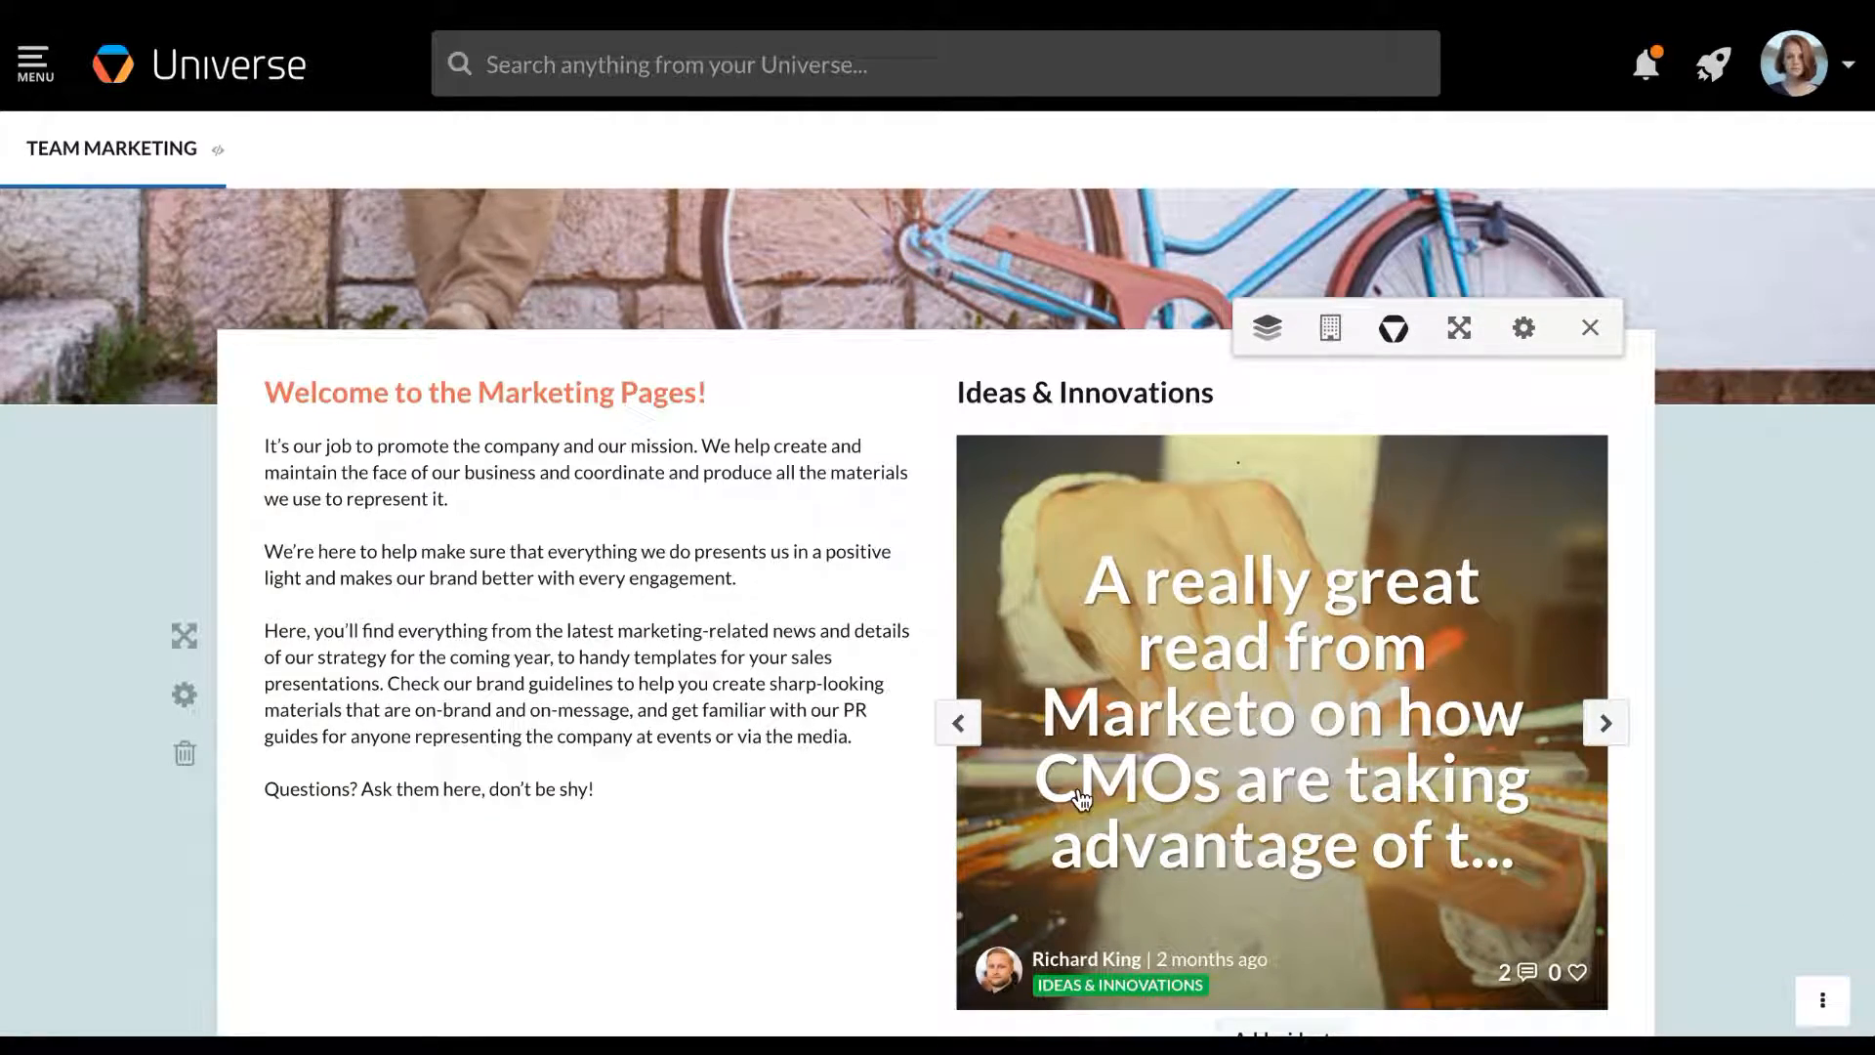
Add a new page named "Brand Guide" to the Team Marketing pages
scroll(1042, 789, "up", 2)
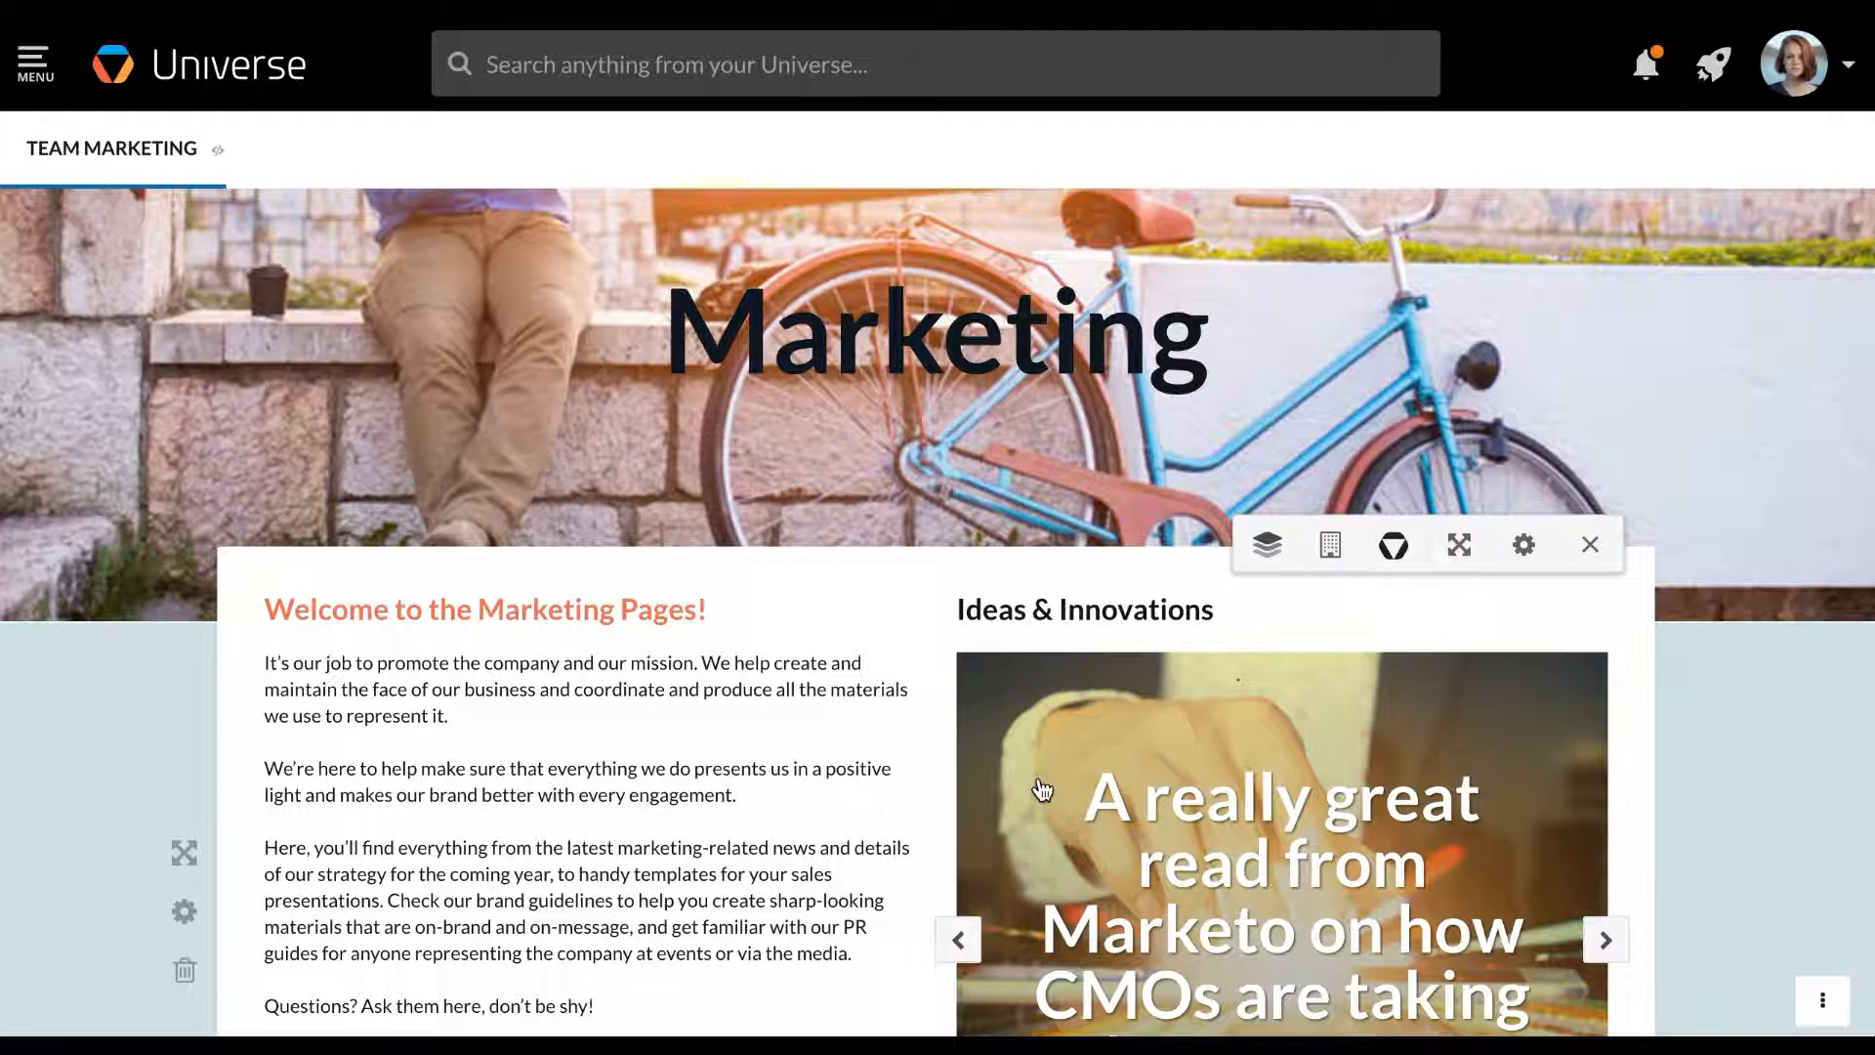
left_click(1820, 1000)
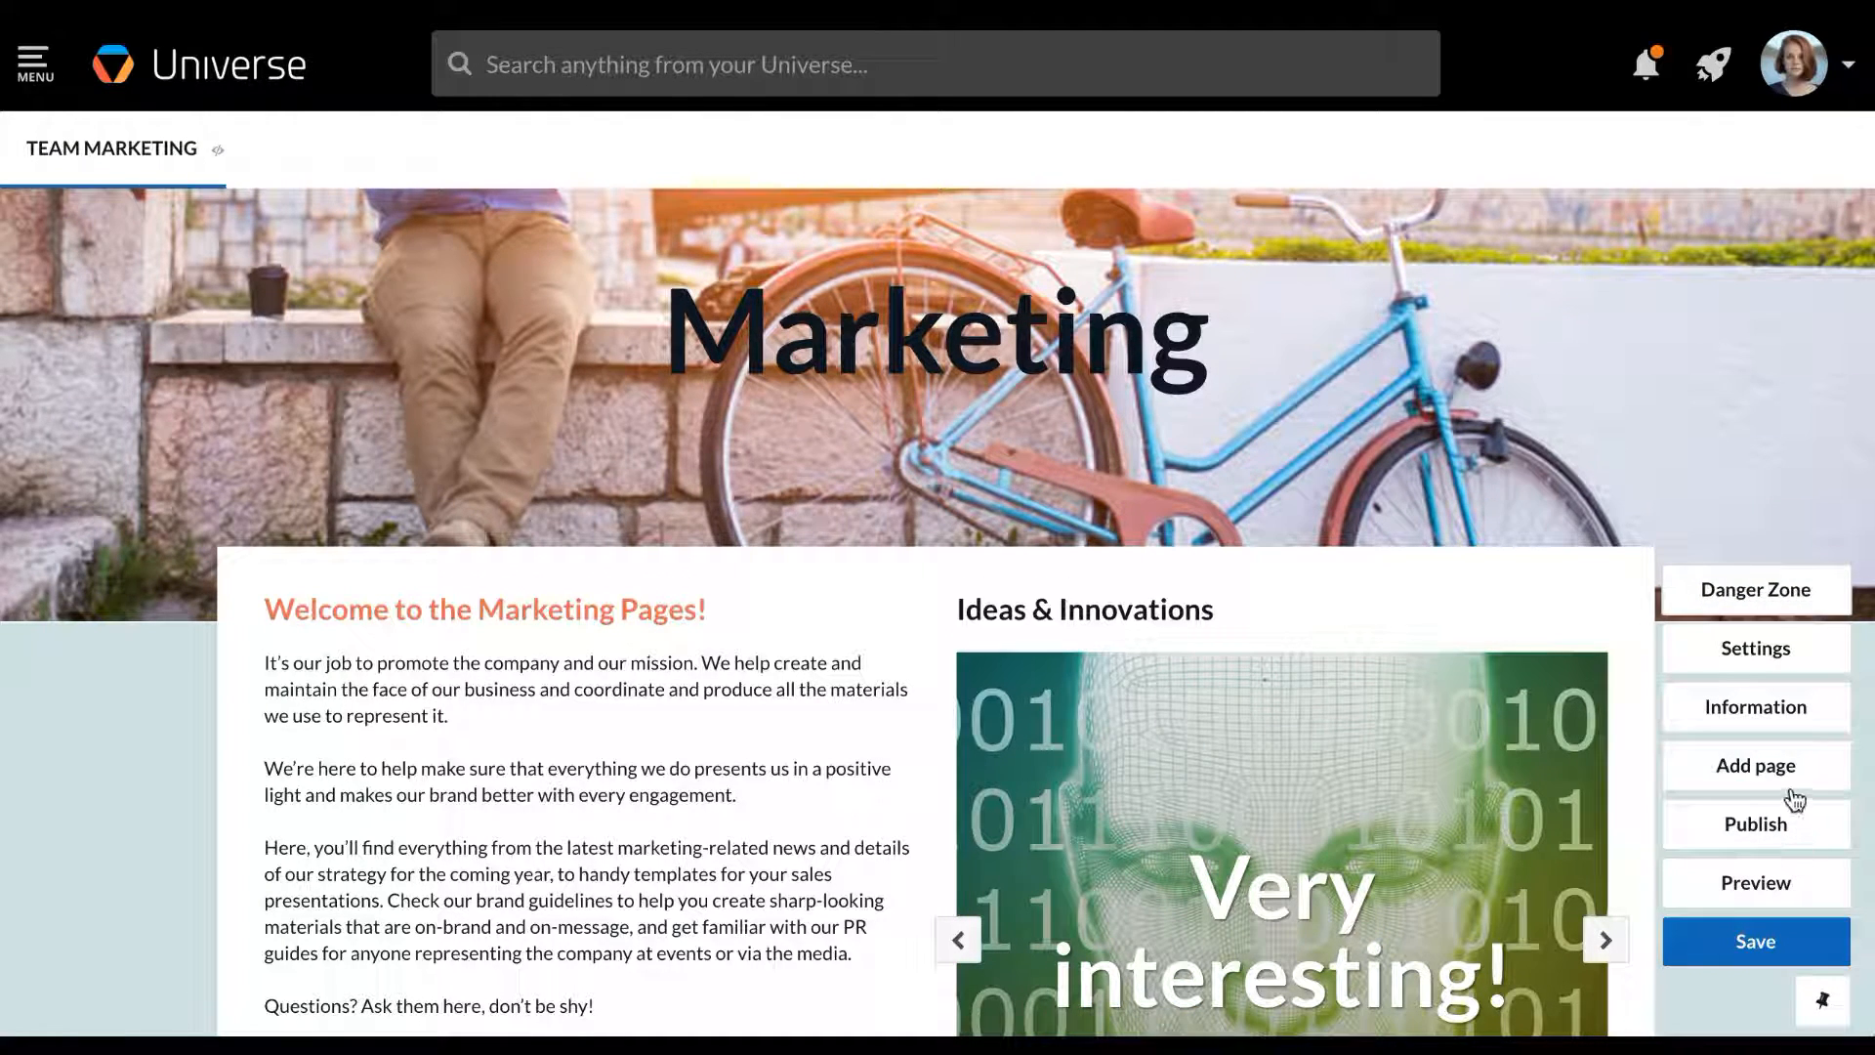
left_click(1786, 781)
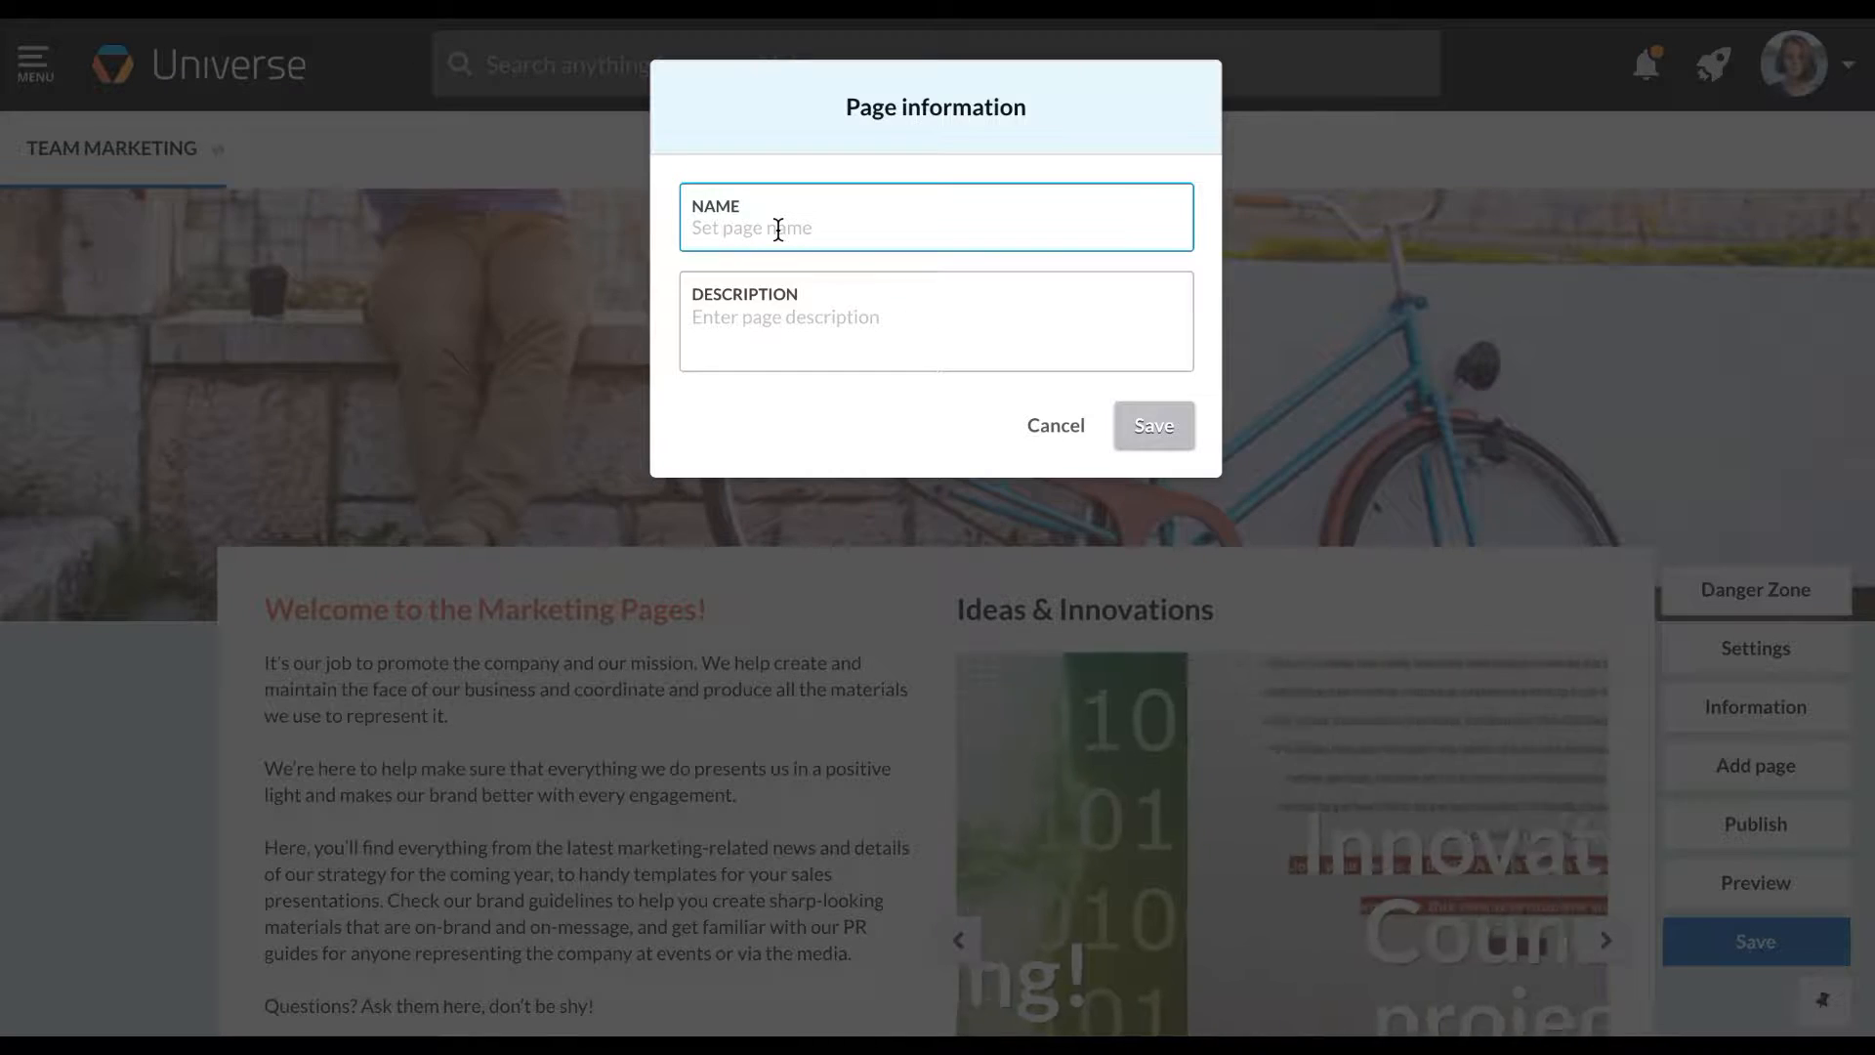
type("Bran")
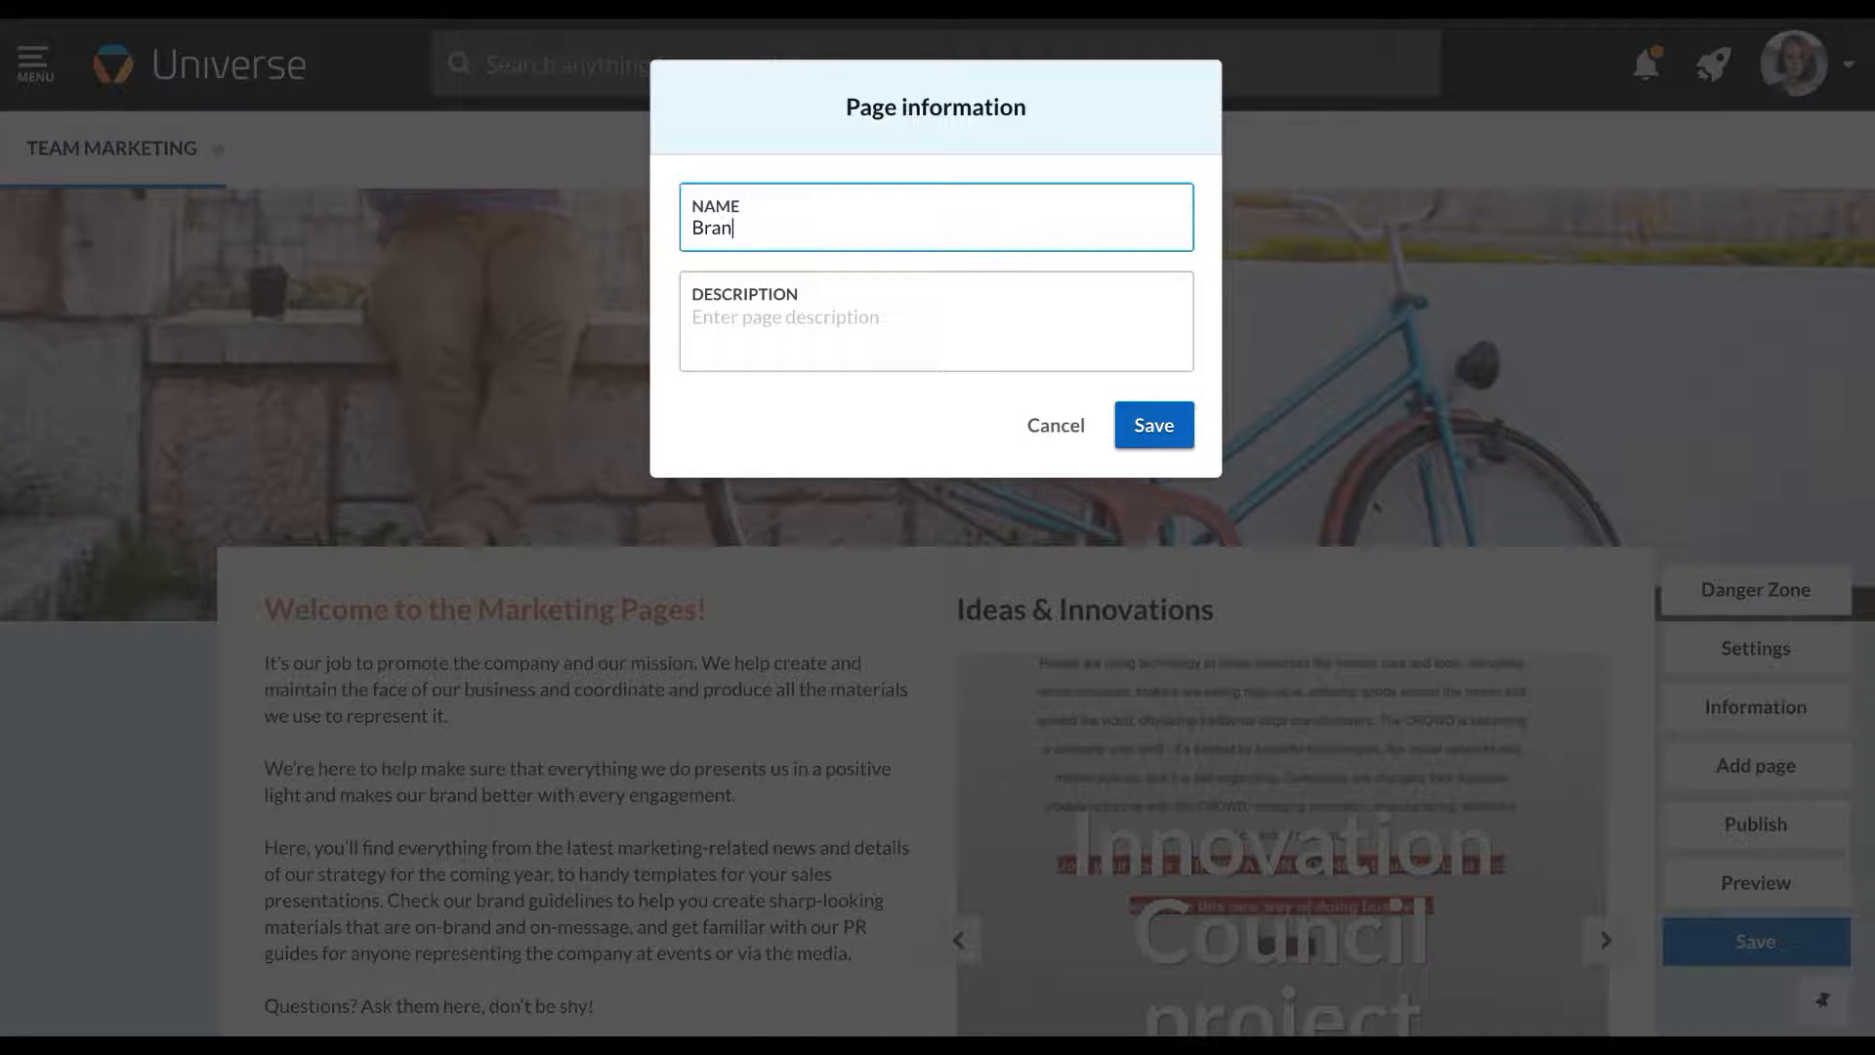
type("d Guide")
left_click(1148, 437)
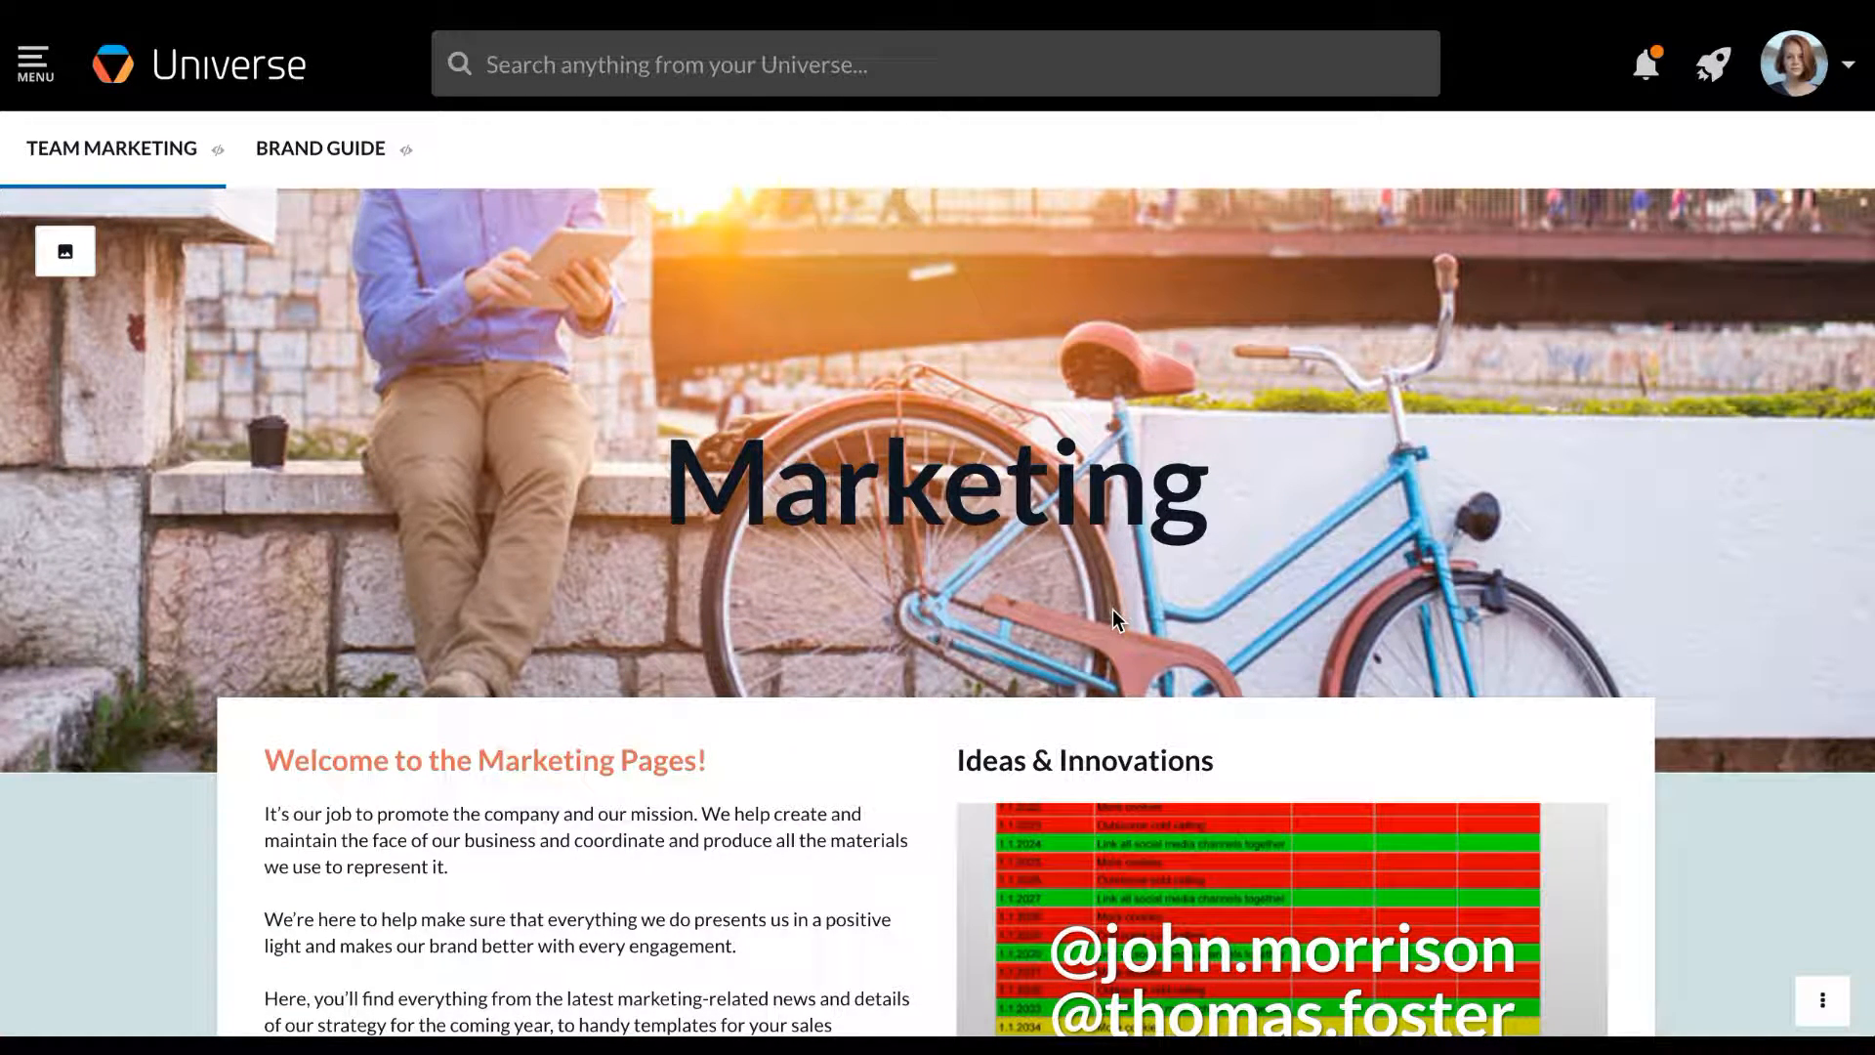
Add a second user to the Team Marketing pages' access rights and give them the Editor role
left_click(1823, 1001)
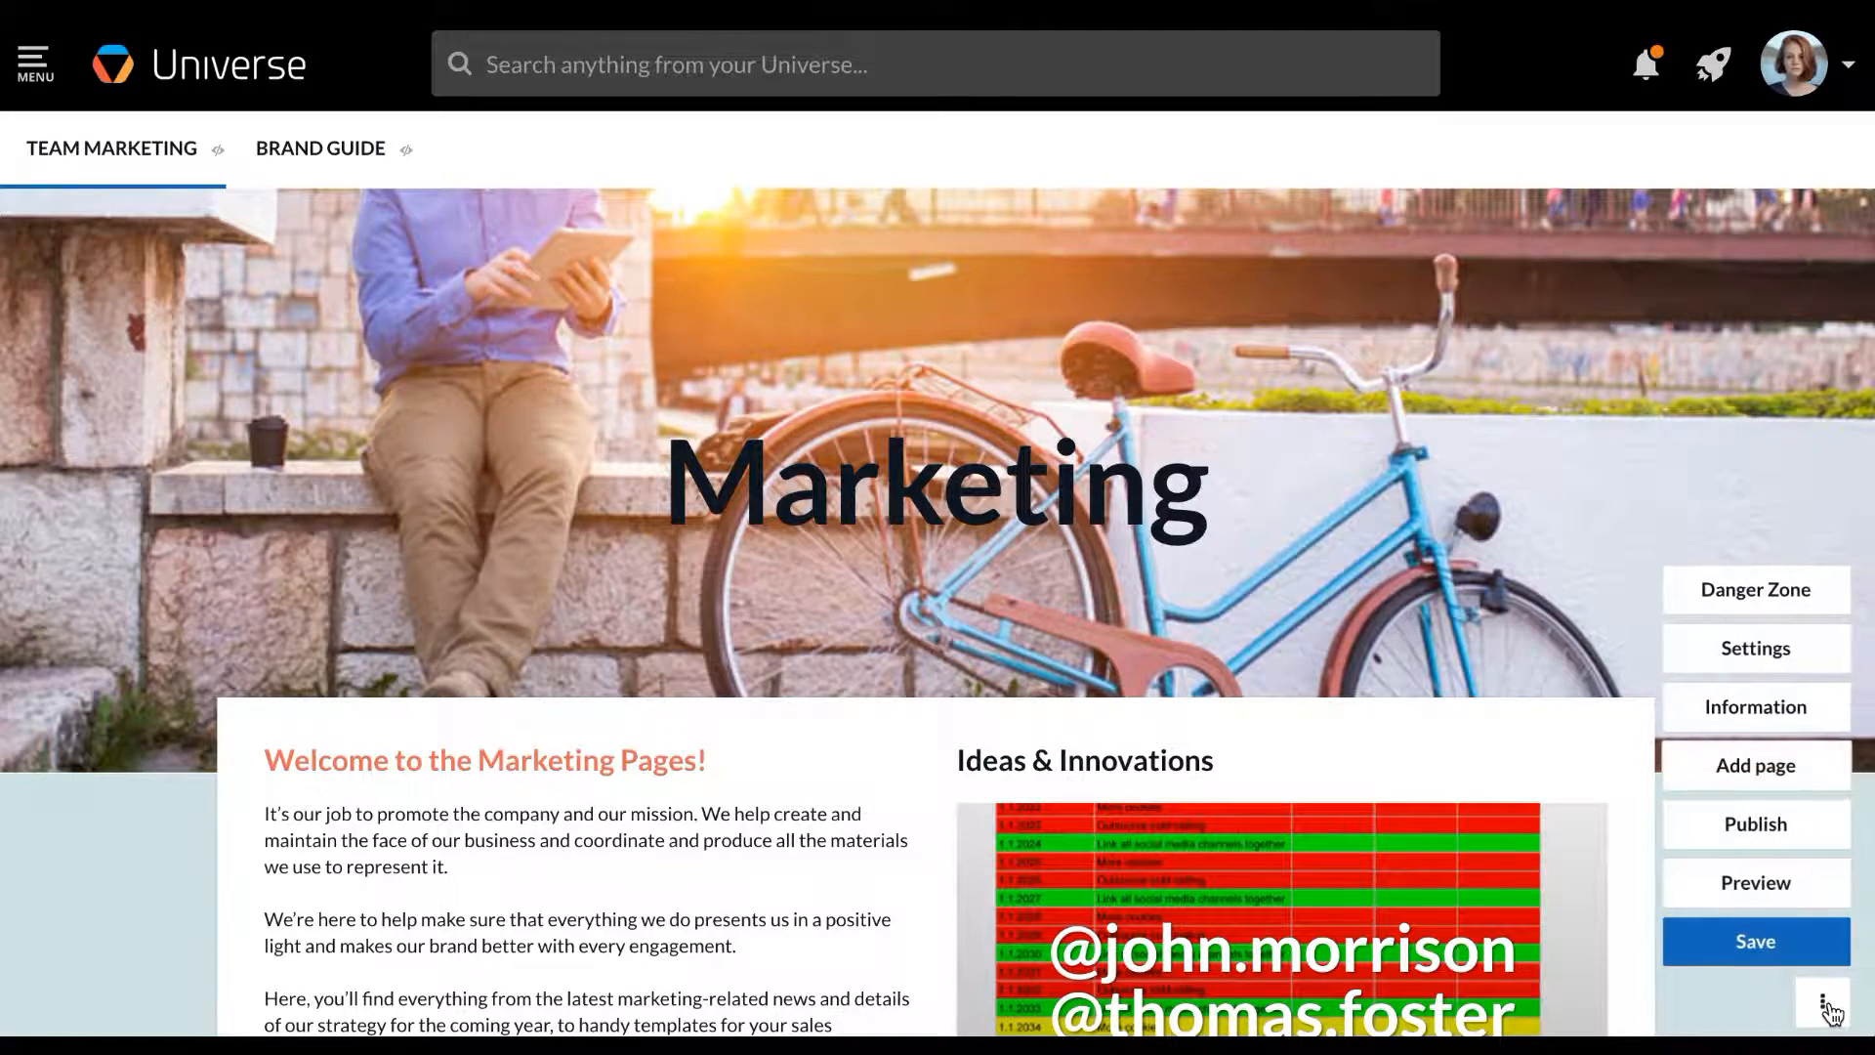
left_click(1791, 652)
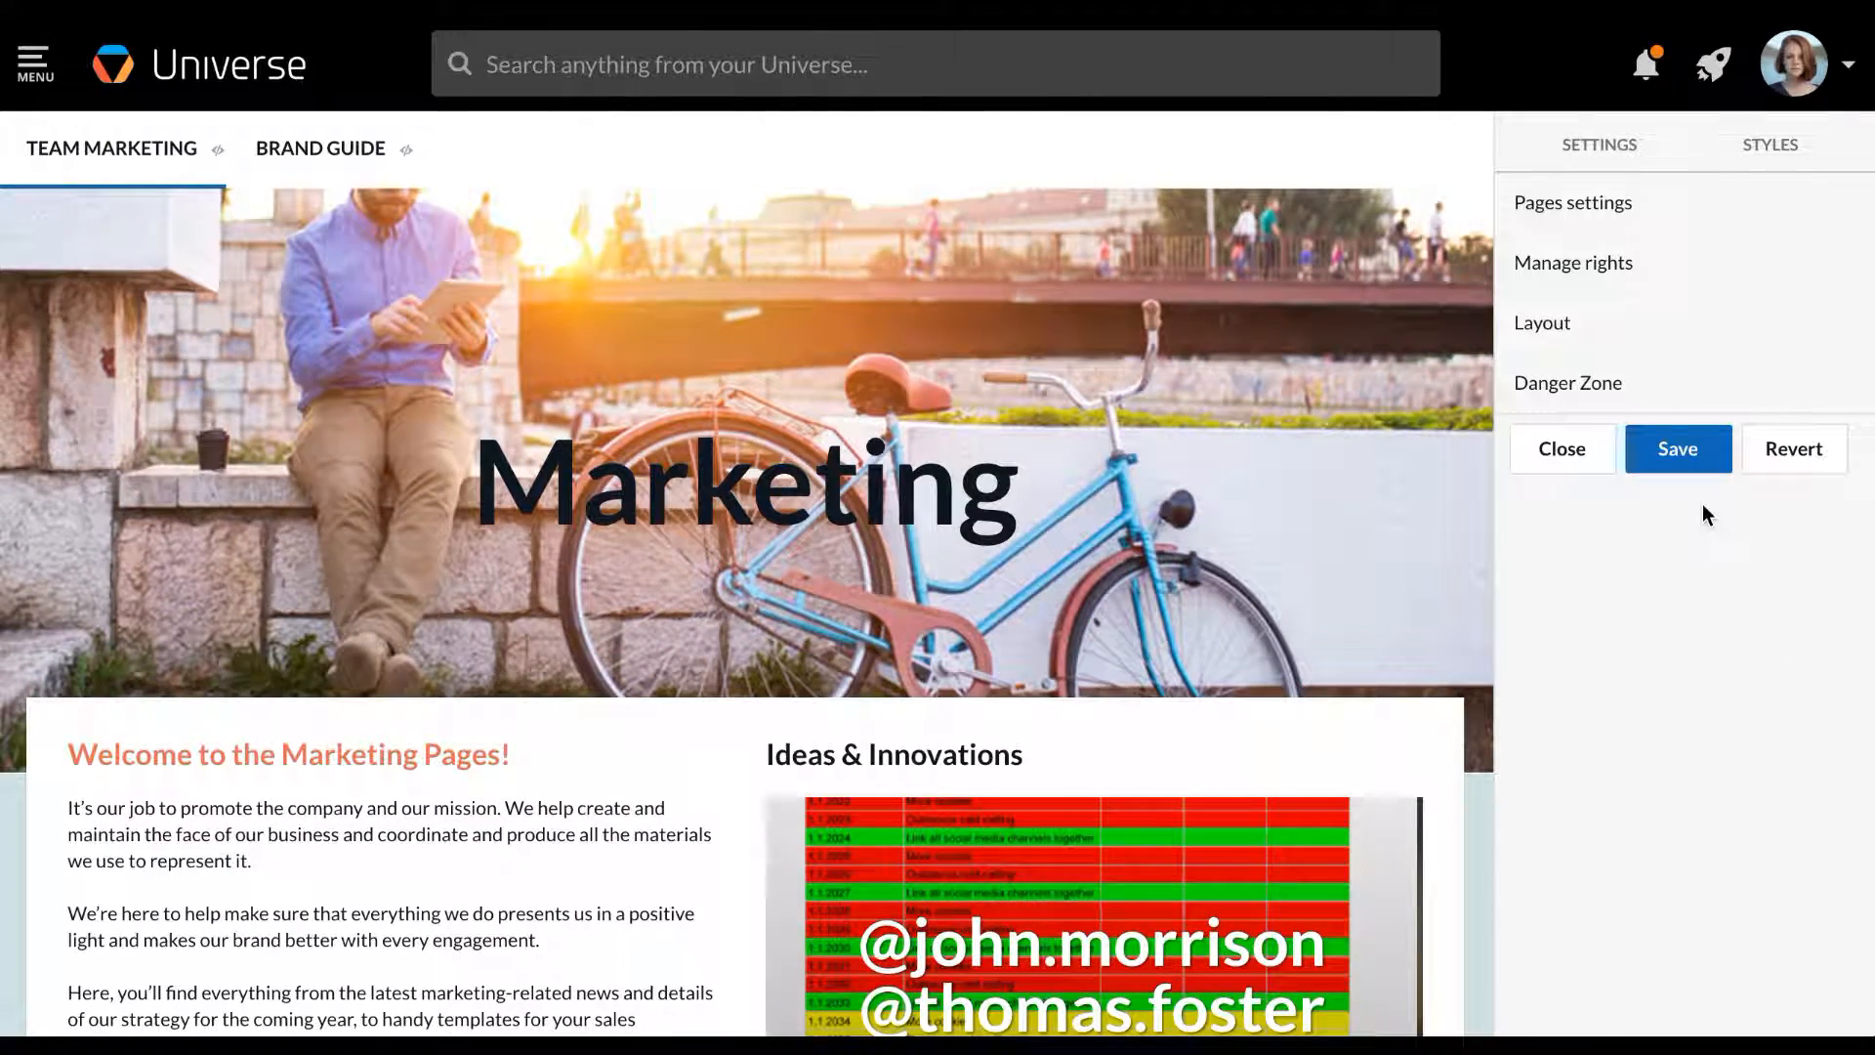
left_click(1615, 263)
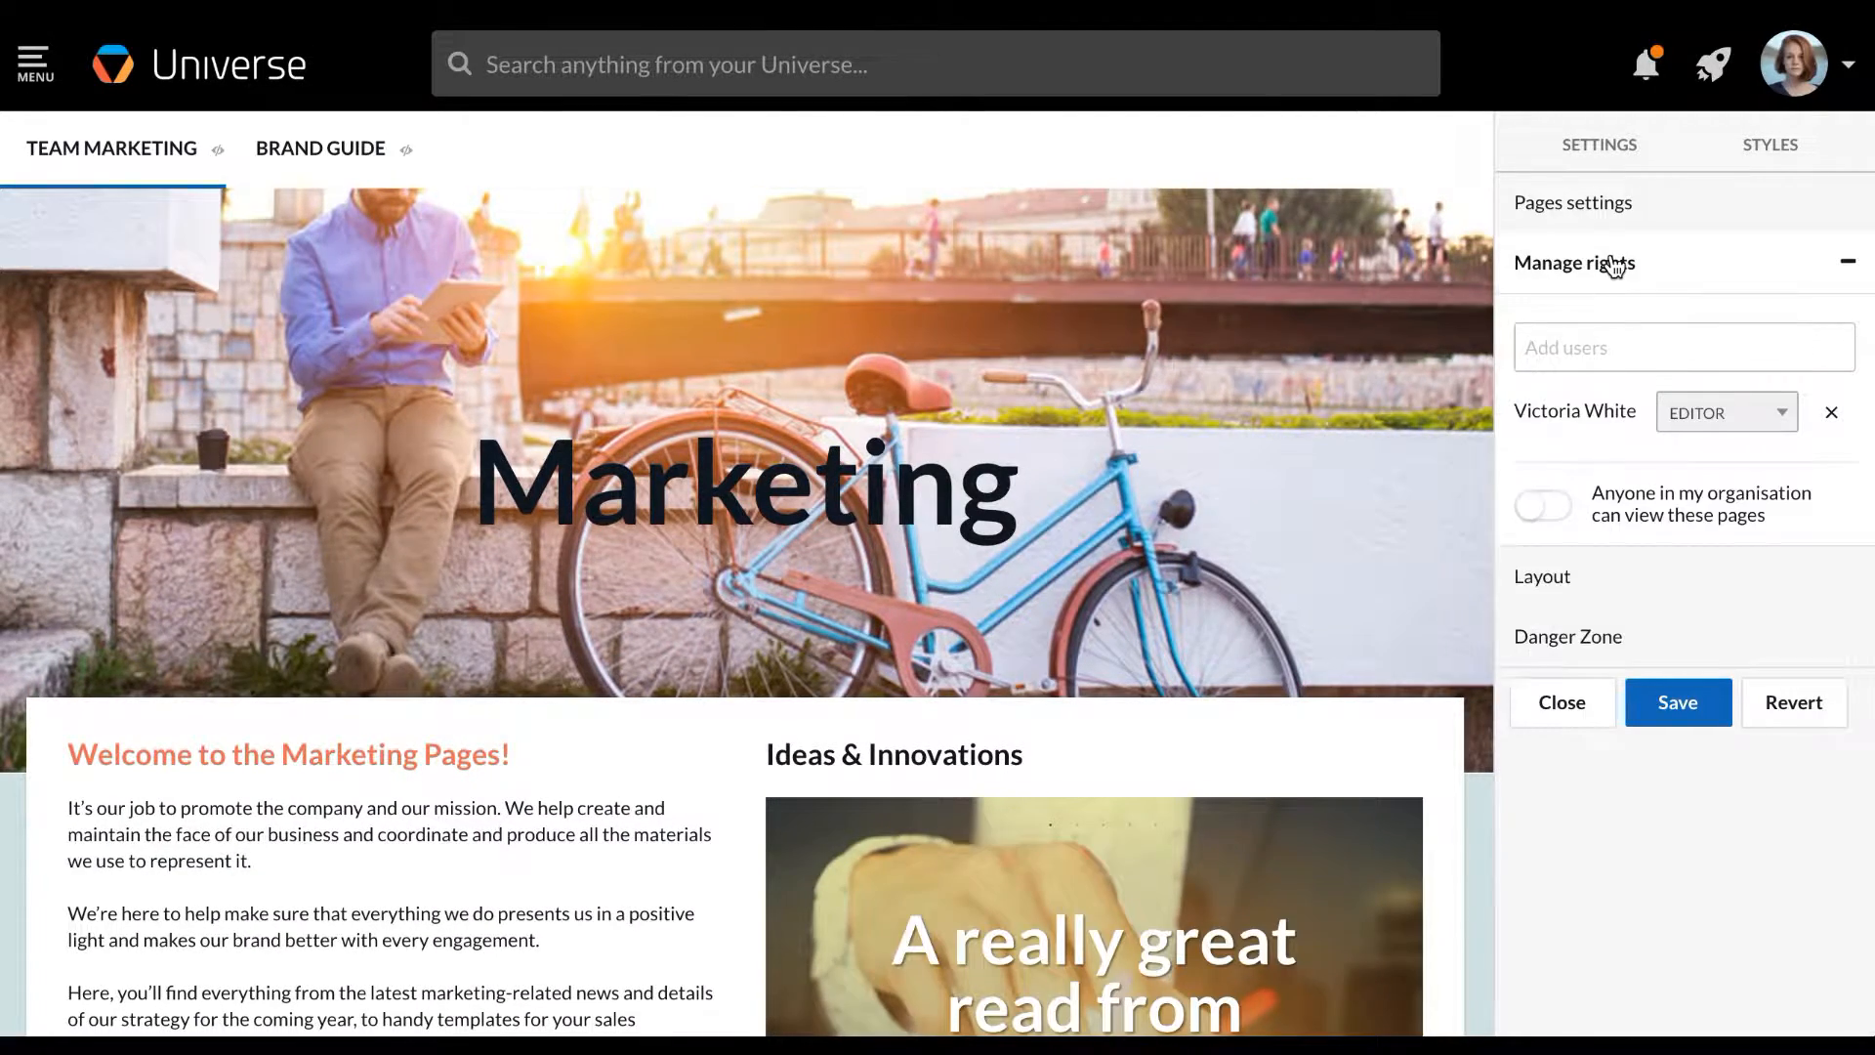
left_click(1632, 348)
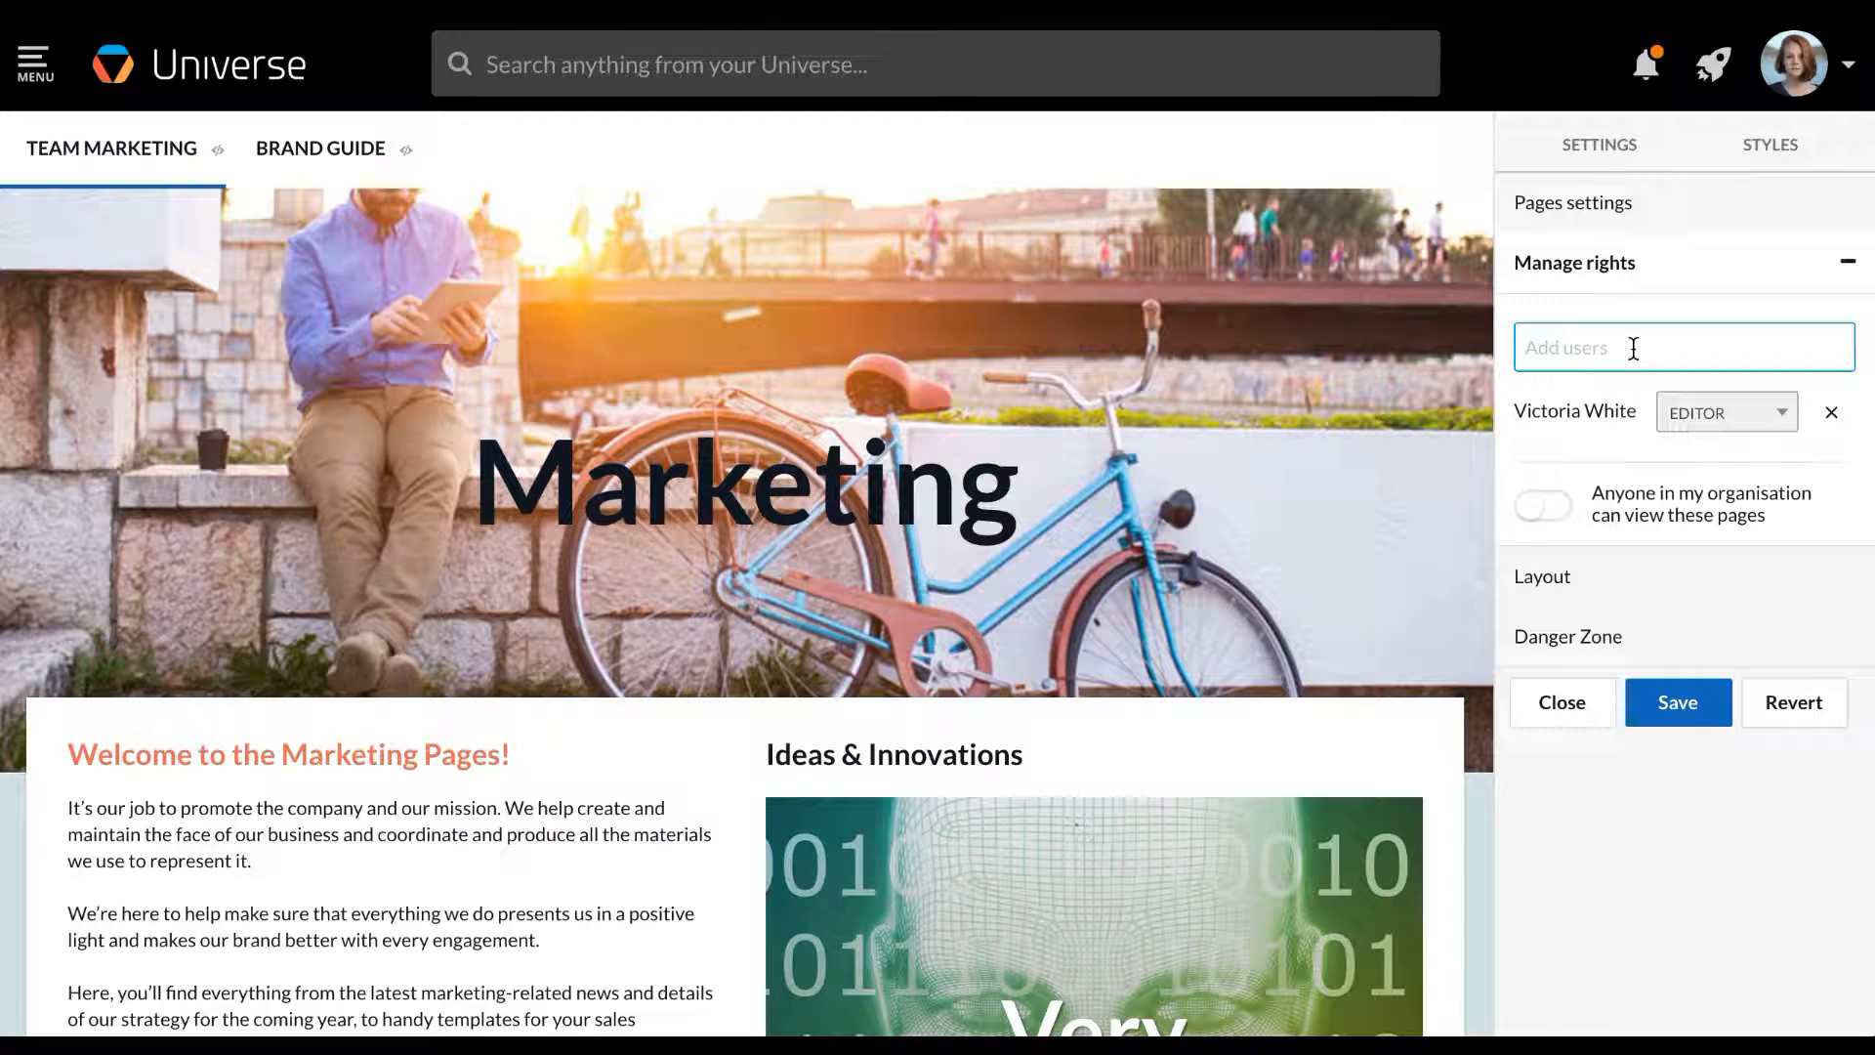
type("miche")
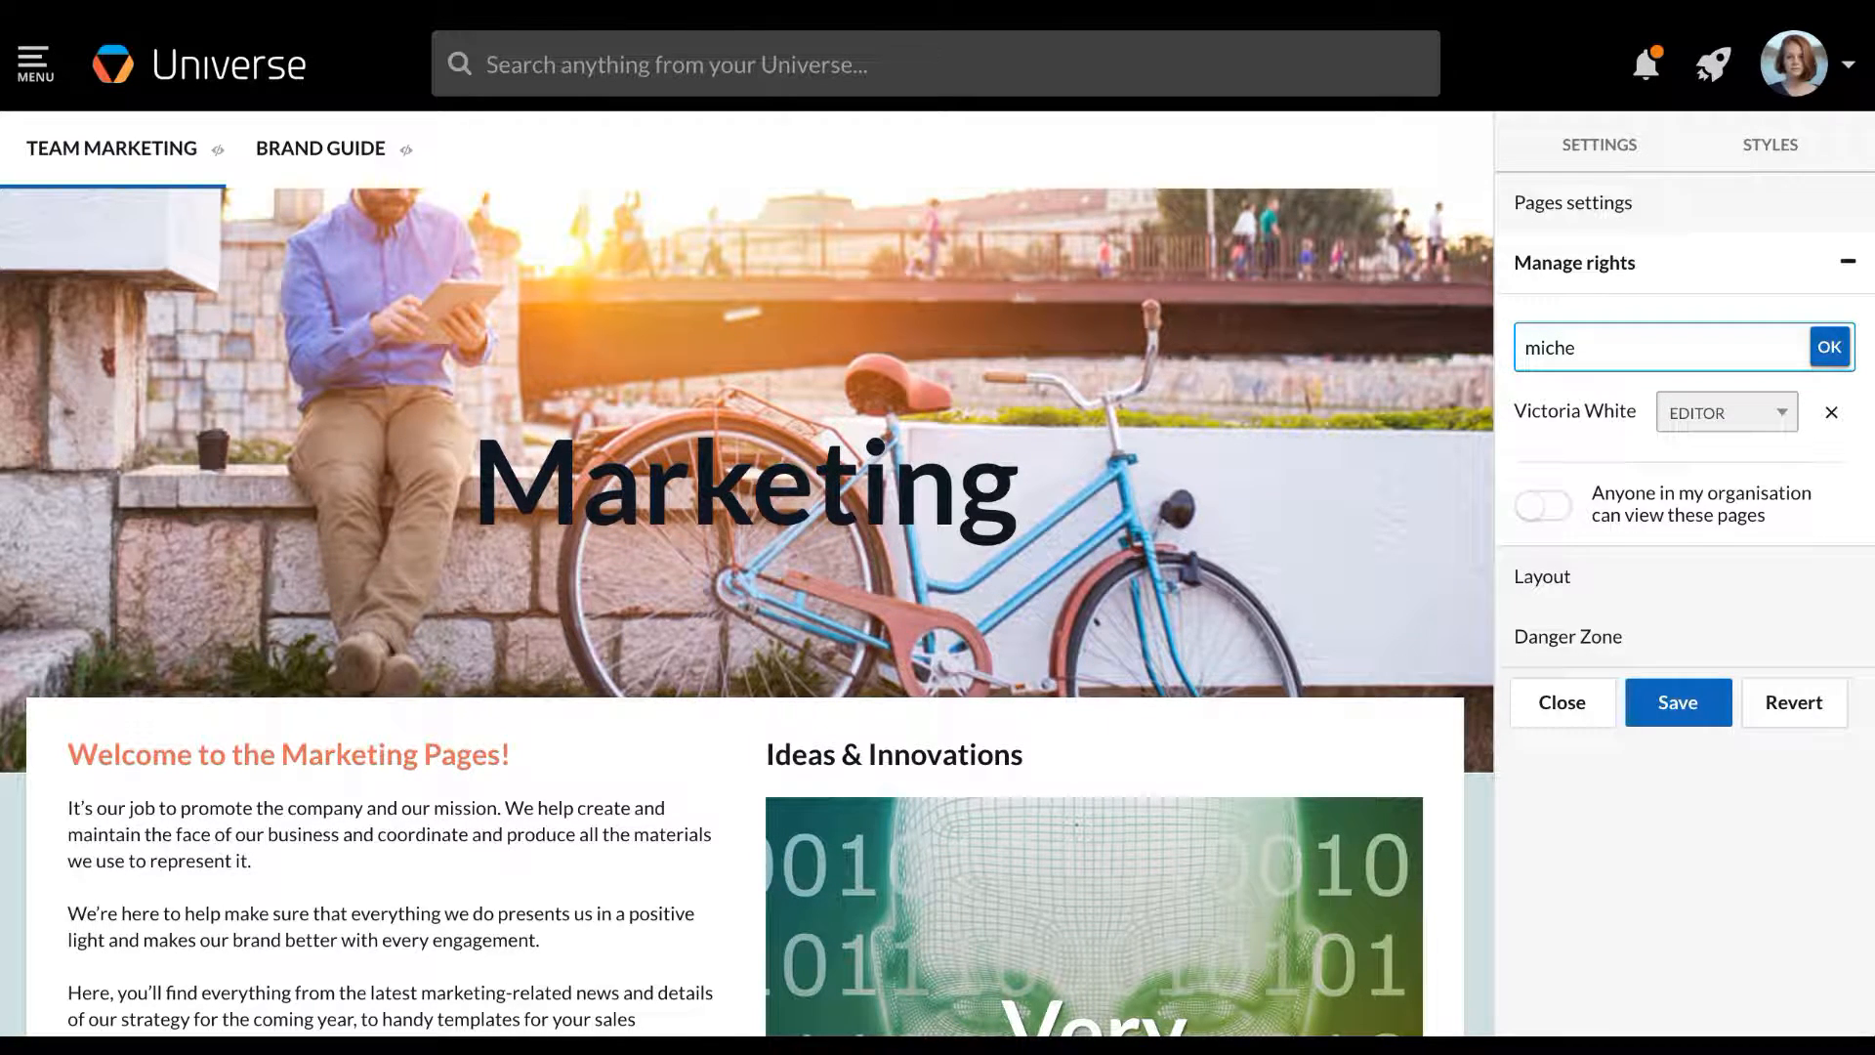
left_click(1647, 455)
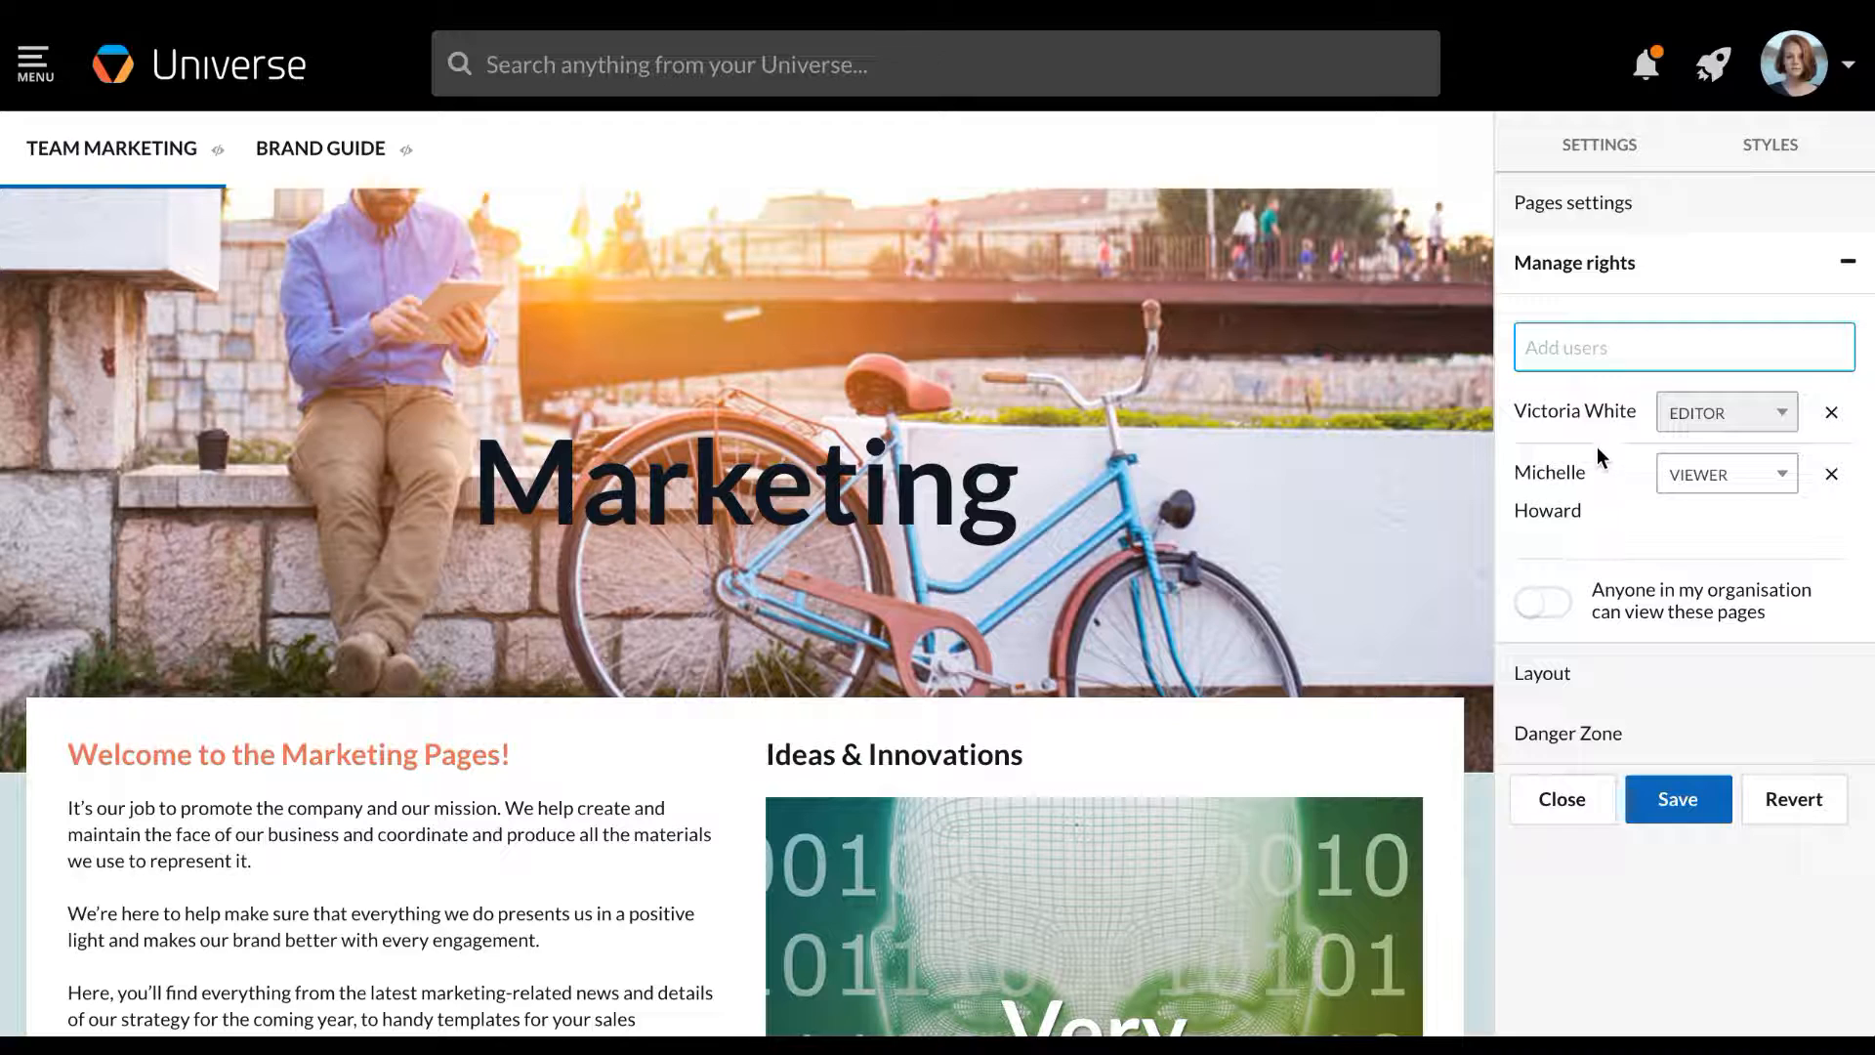
left_click(1783, 490)
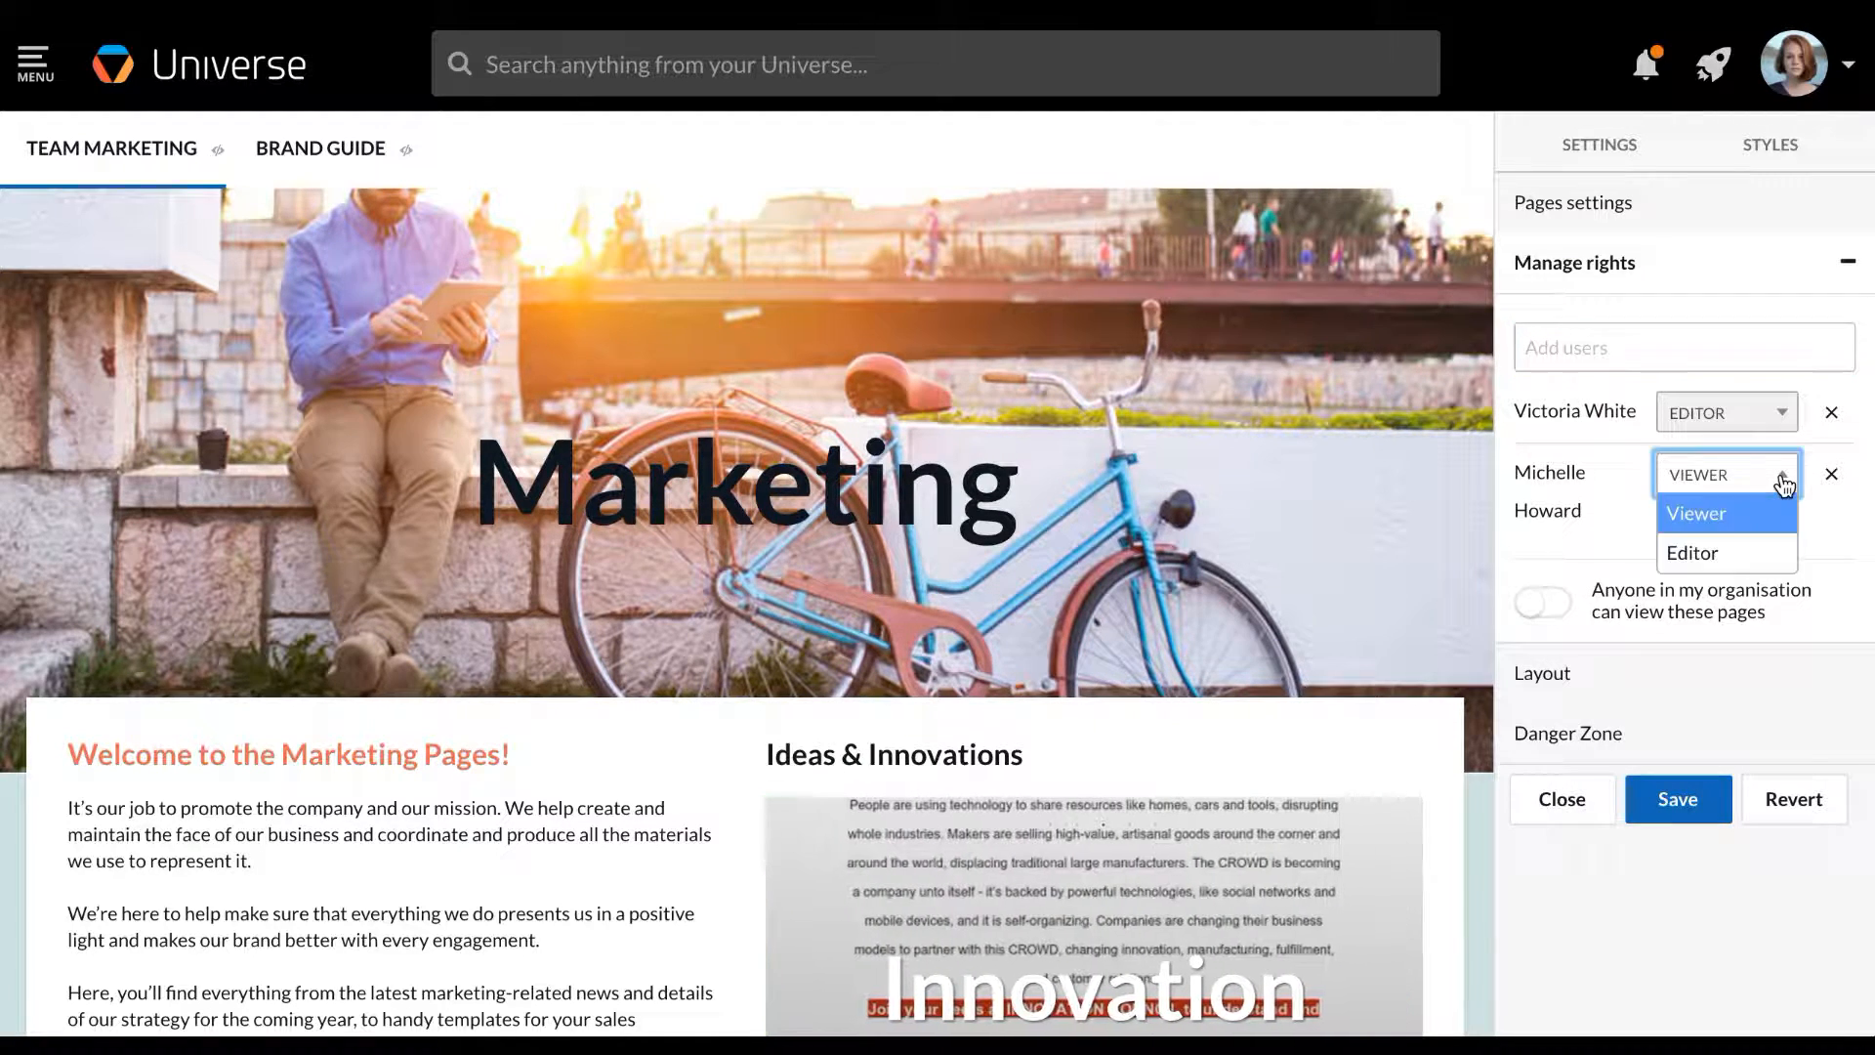
left_click(1757, 549)
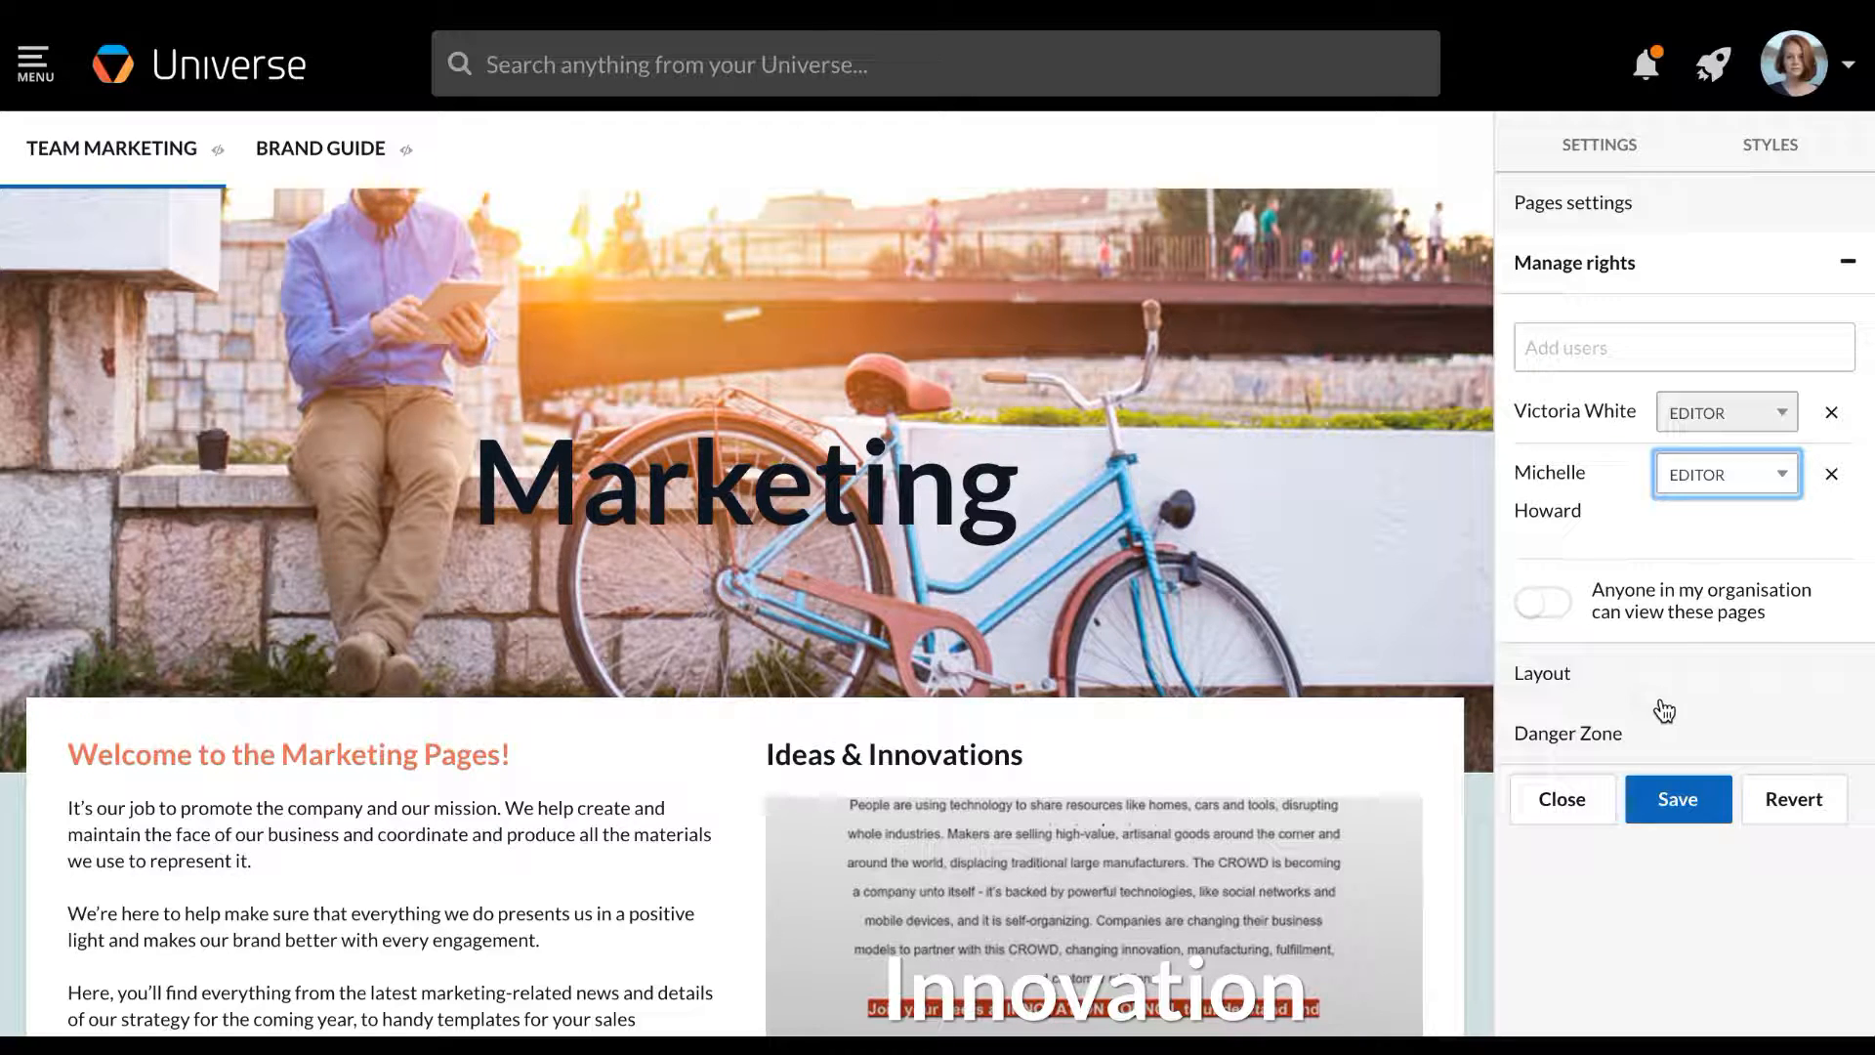
Allow anyone in the organisation to view the Team Marketing pages and save the rights settings
left_click(1551, 612)
left_click(1673, 809)
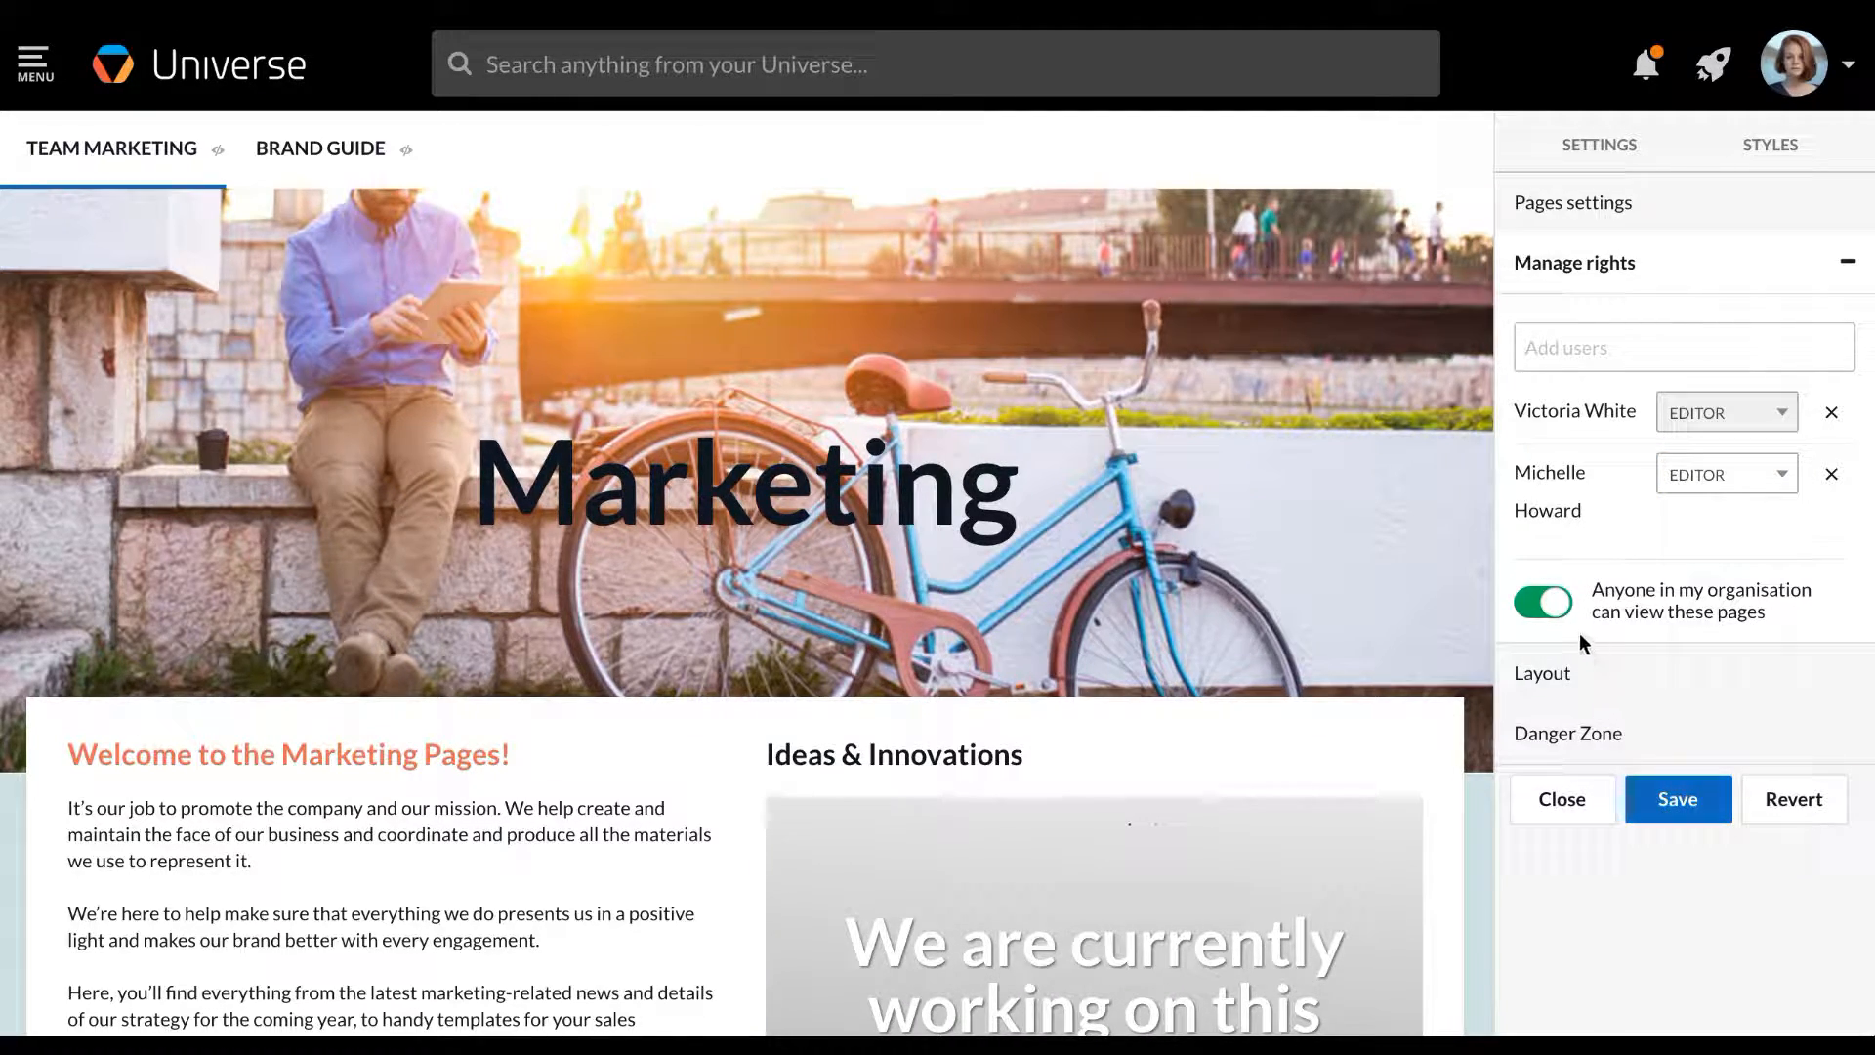
left_click(1542, 601)
left_click(1669, 798)
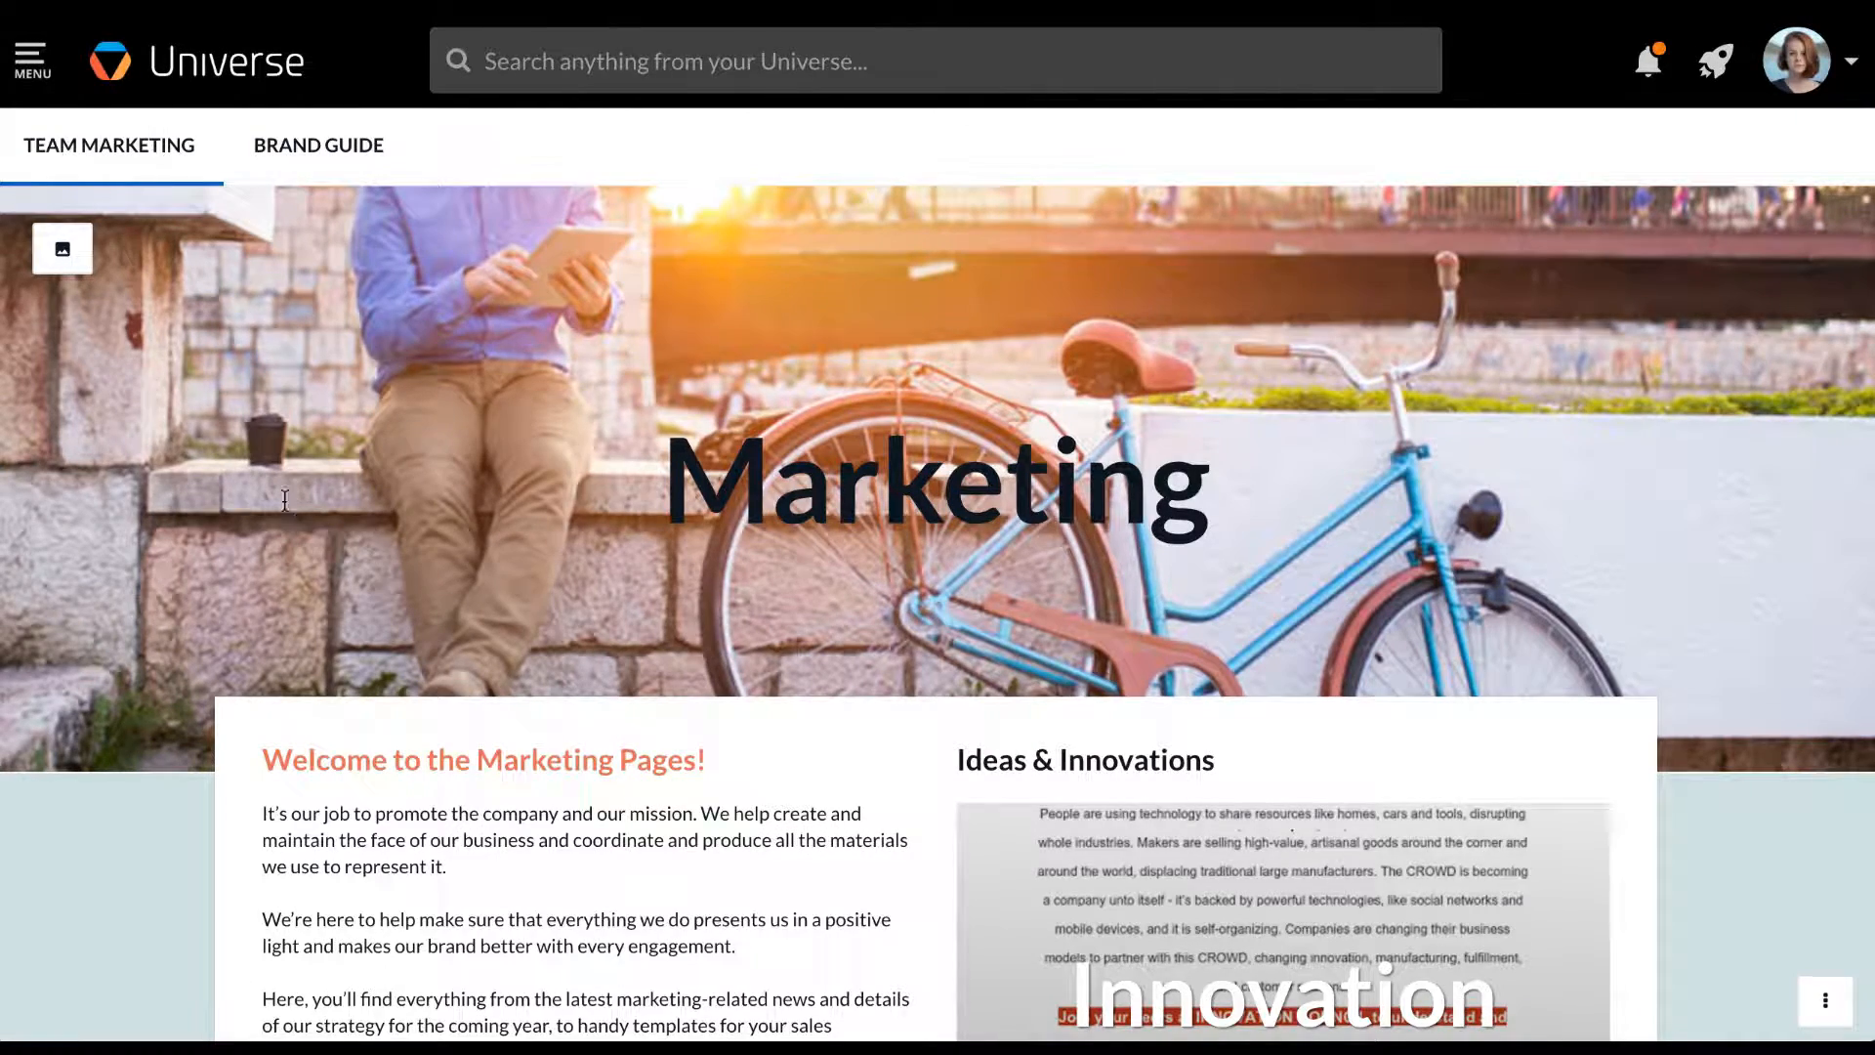
Look through the list of pages in the main navigation, expanding the Human Resources set to view its subpages
left_click(31, 58)
left_click(315, 1015)
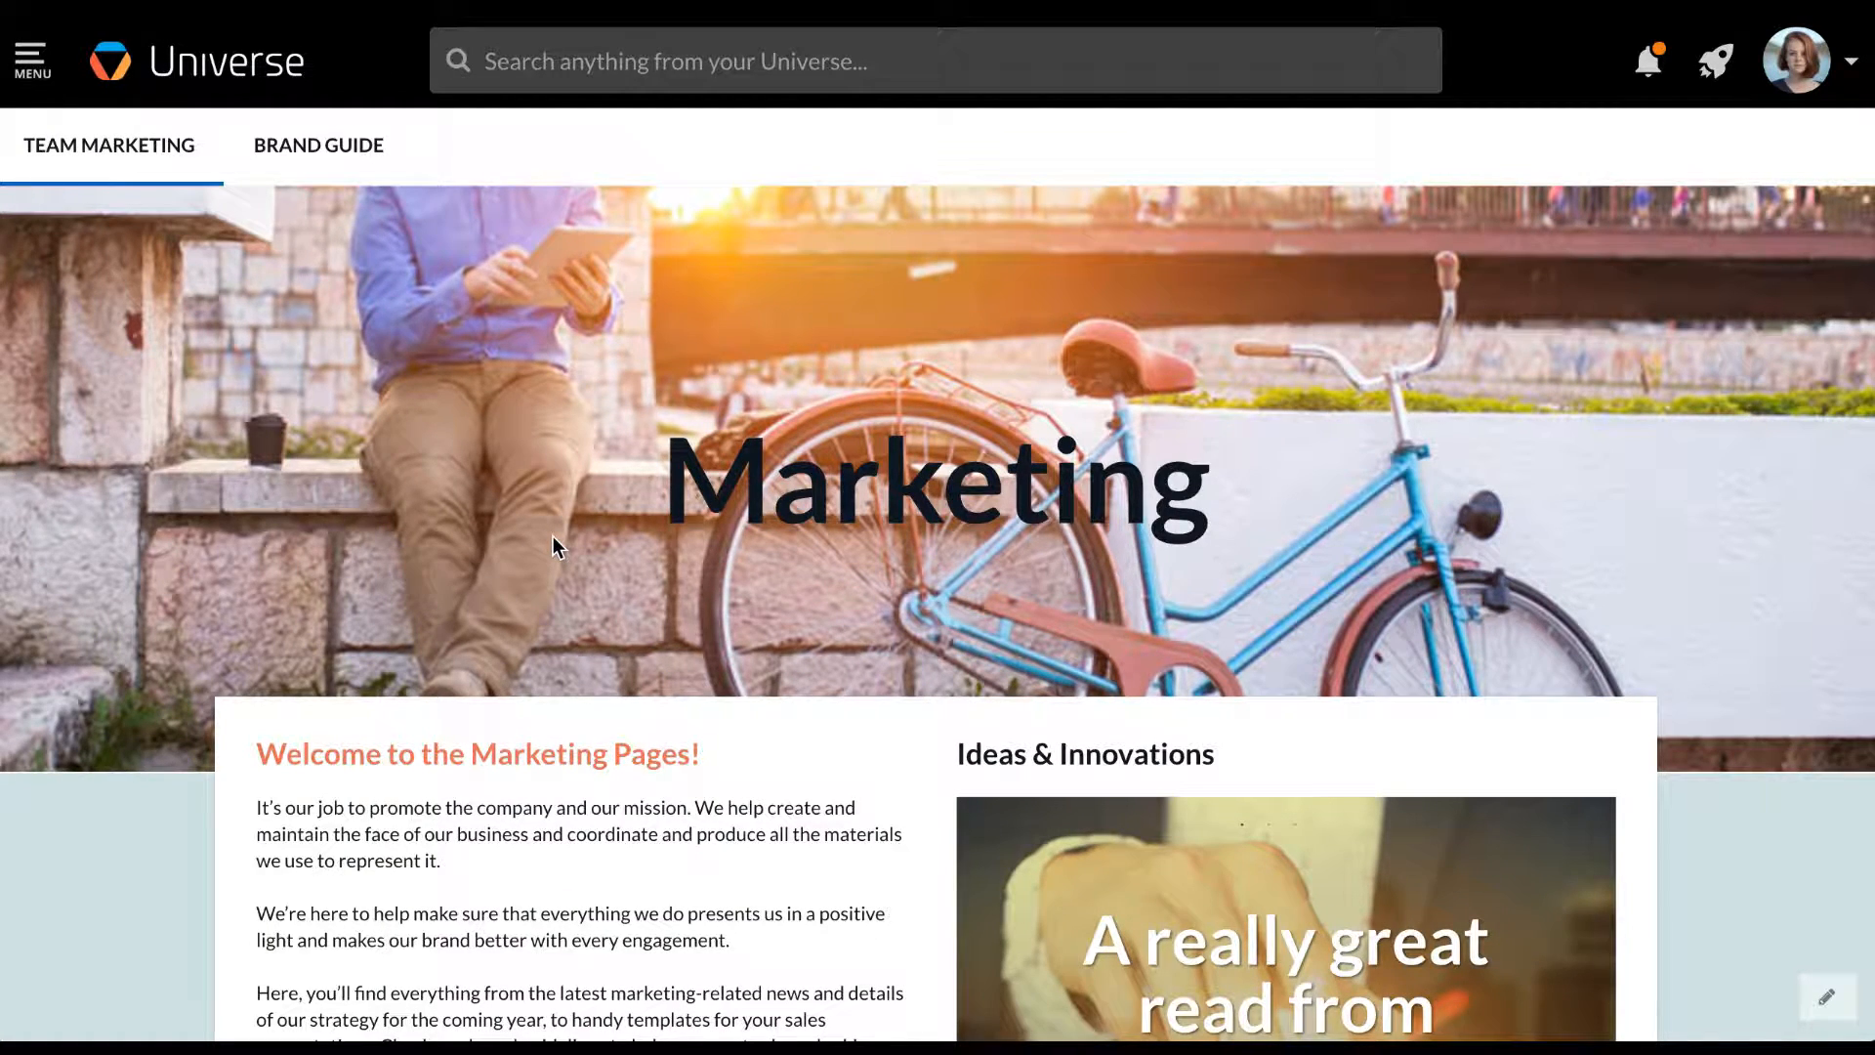
left_click(30, 59)
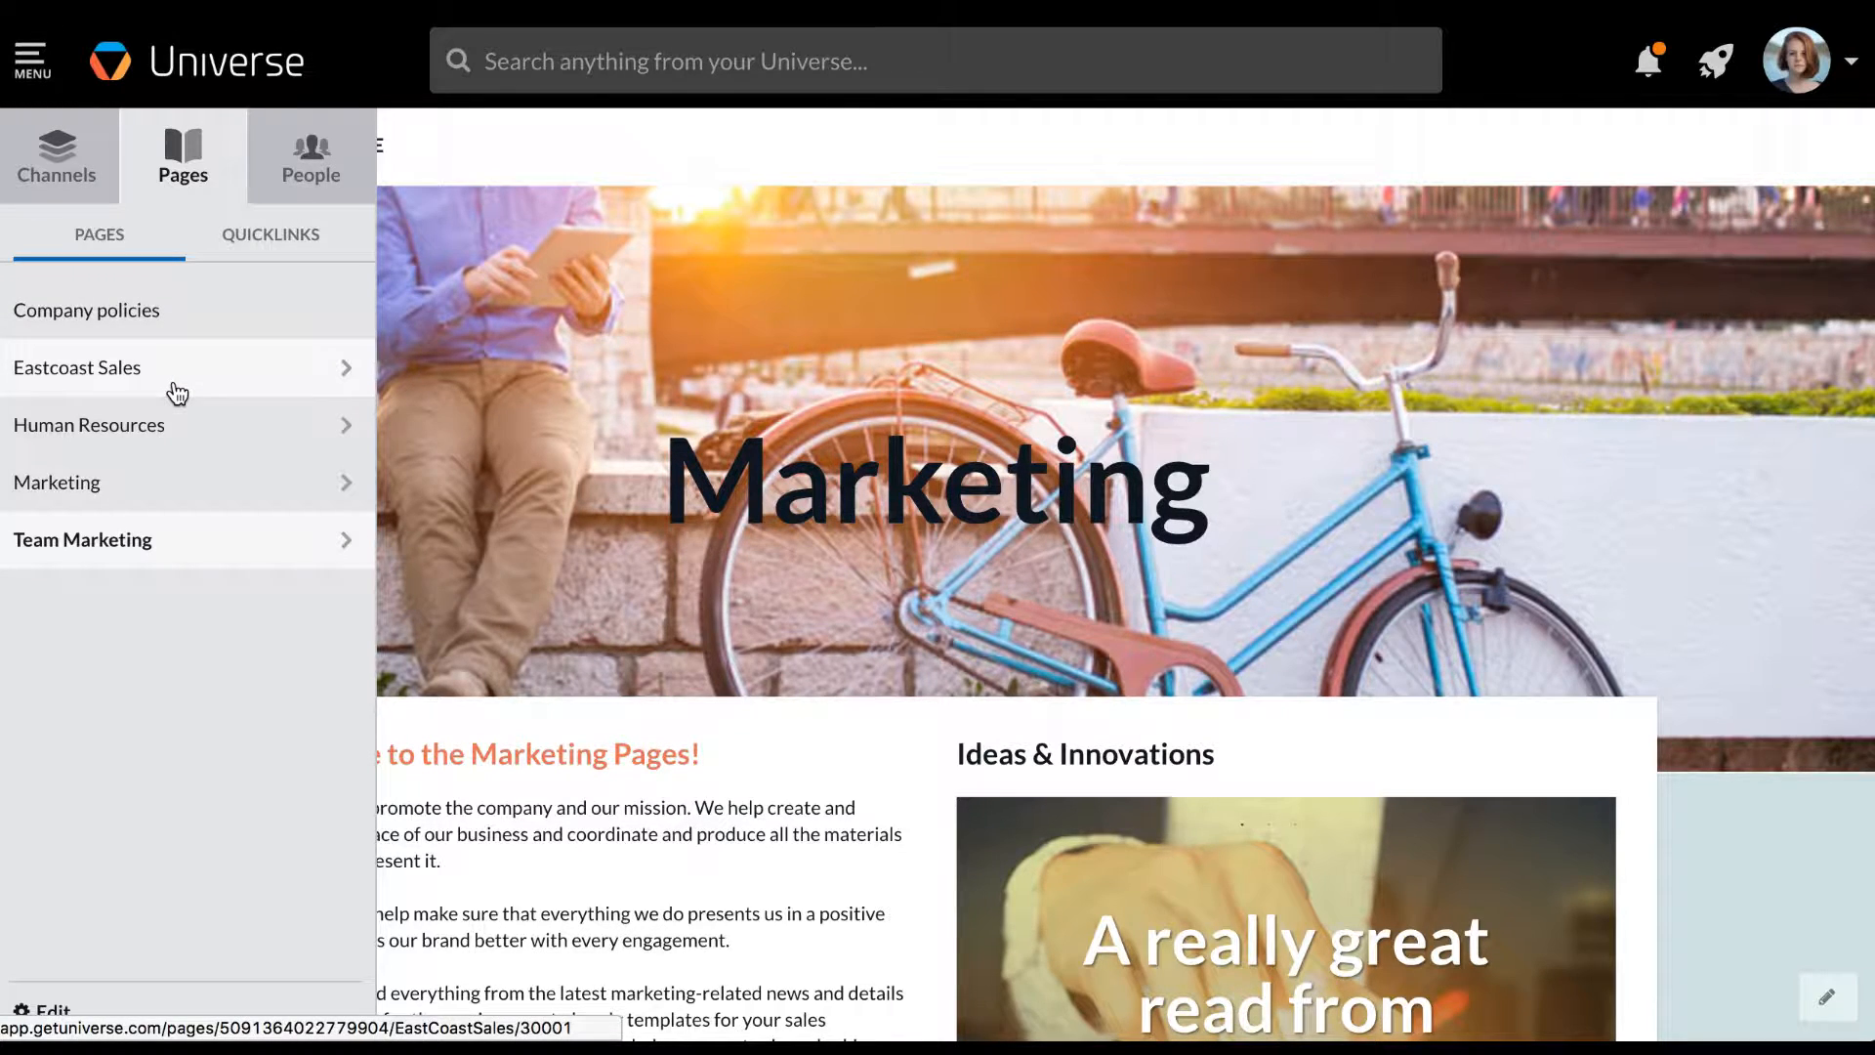
left_click(344, 426)
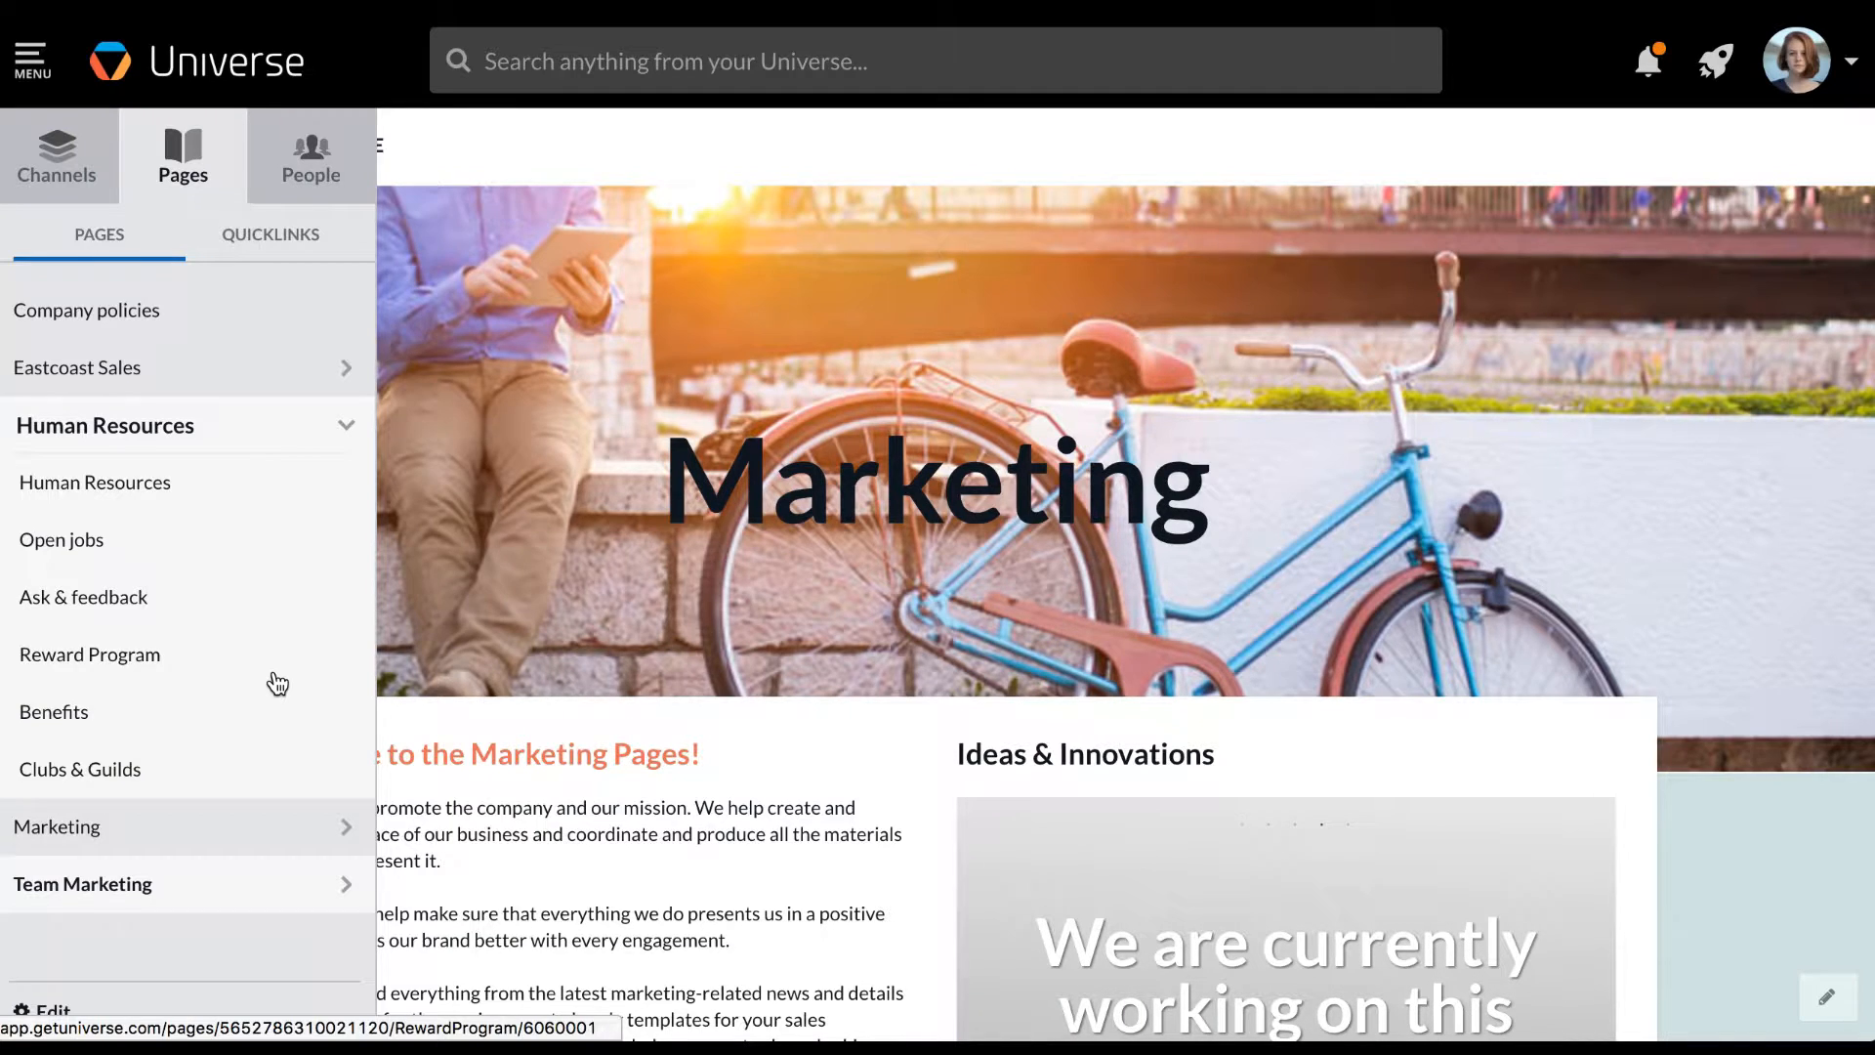
left_click(192, 184)
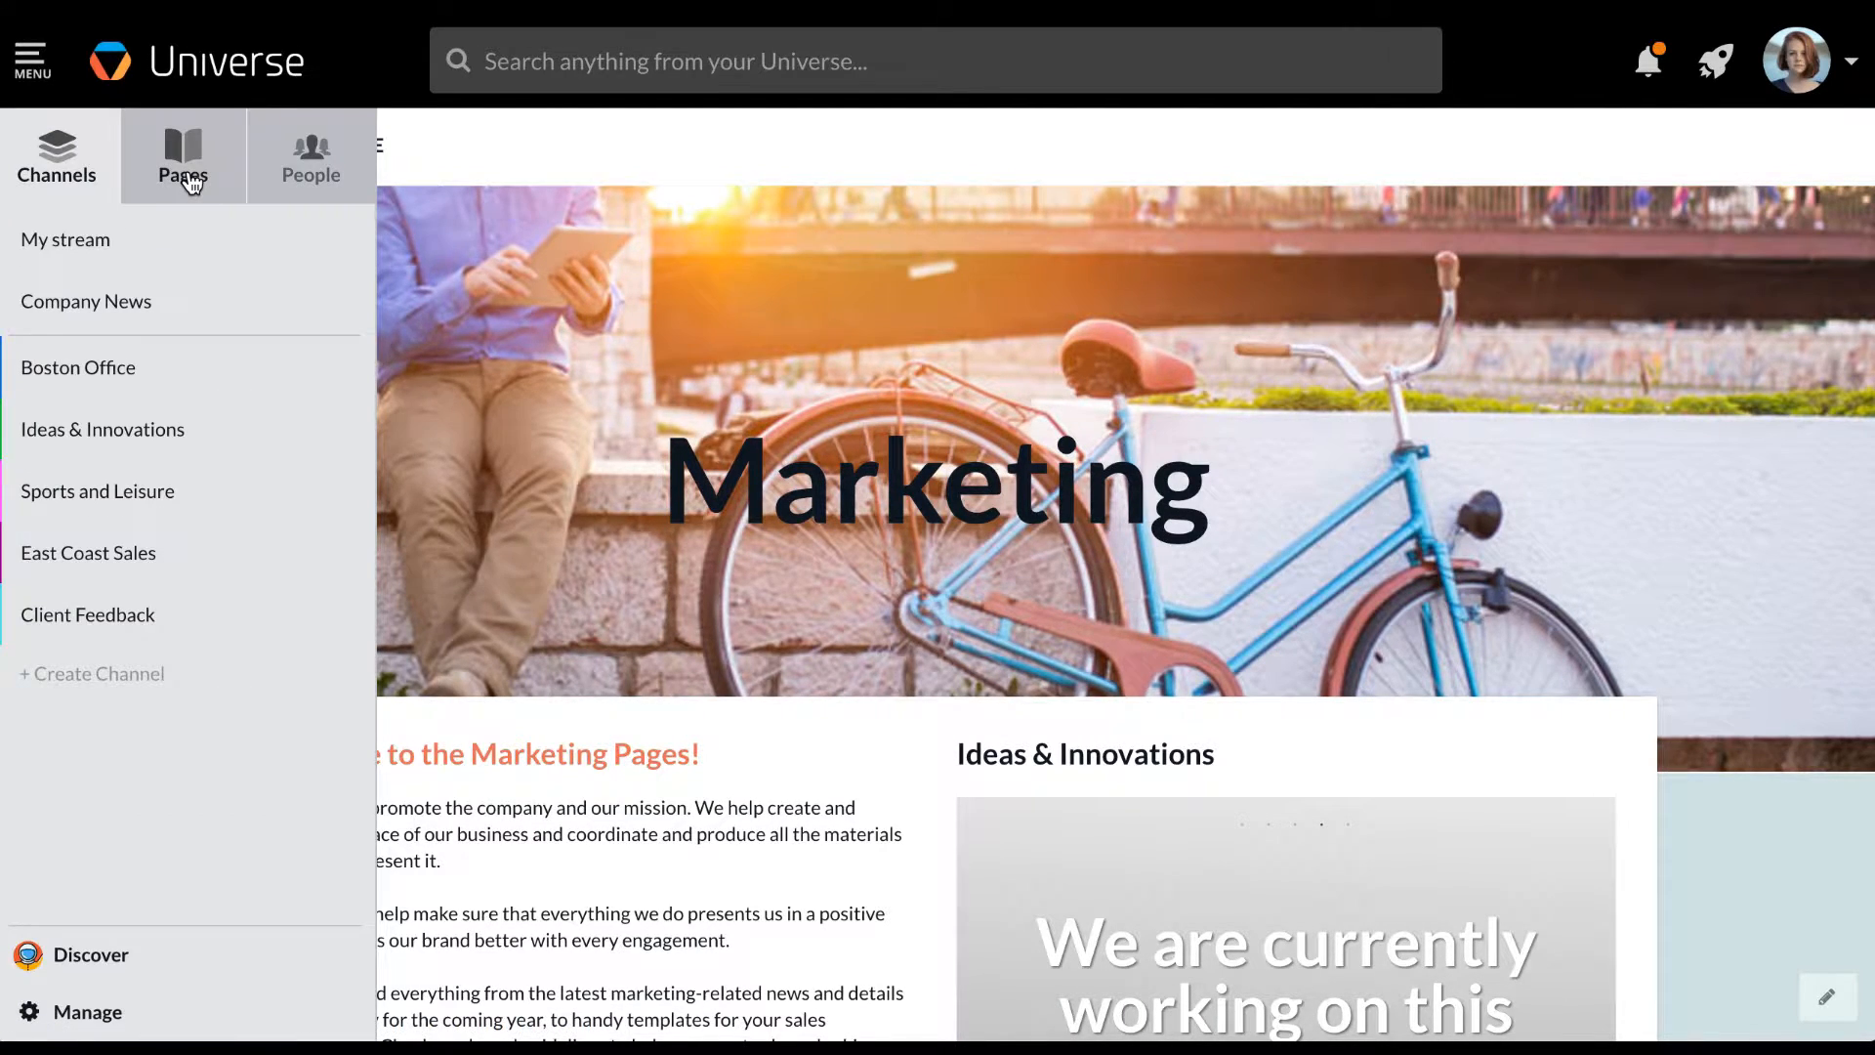